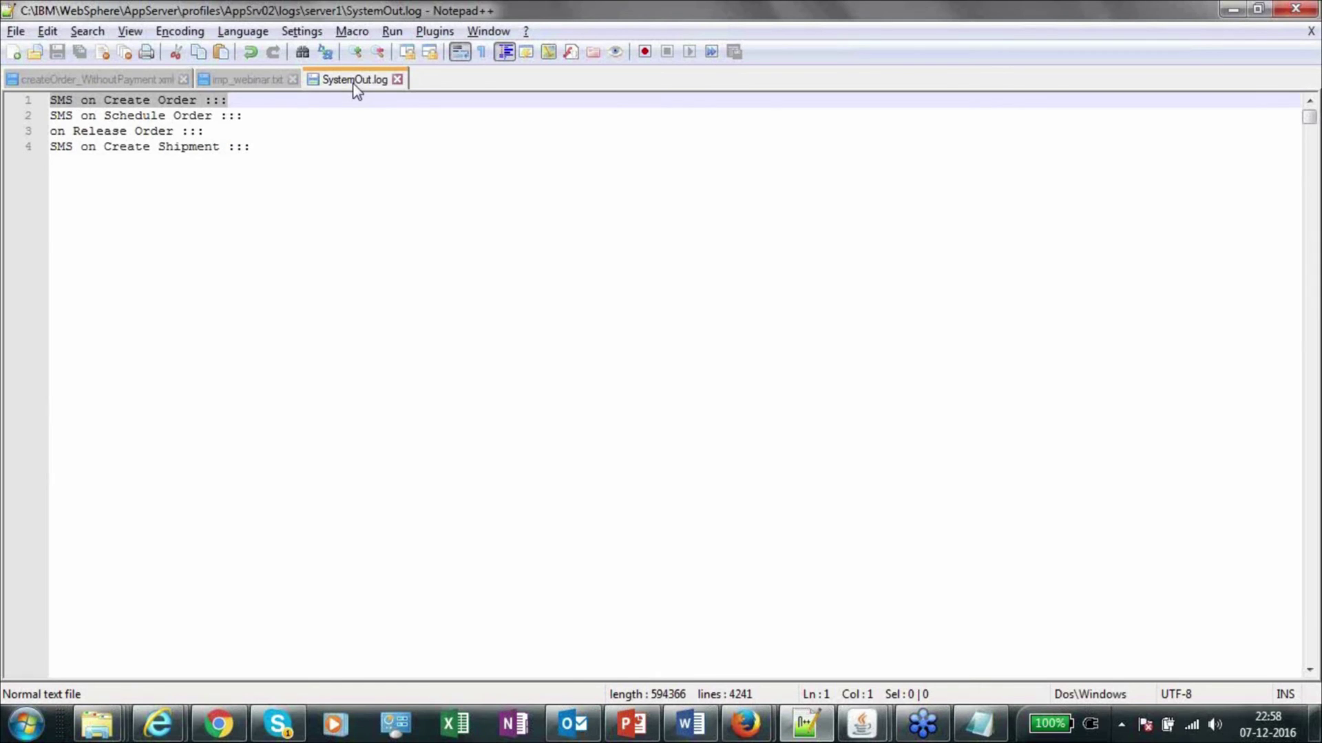
Search SystemOut.log for "SMS on Create Order :::" and inspect the message text and order number in the matching entries.
{"action": "key", "text": "Return"}
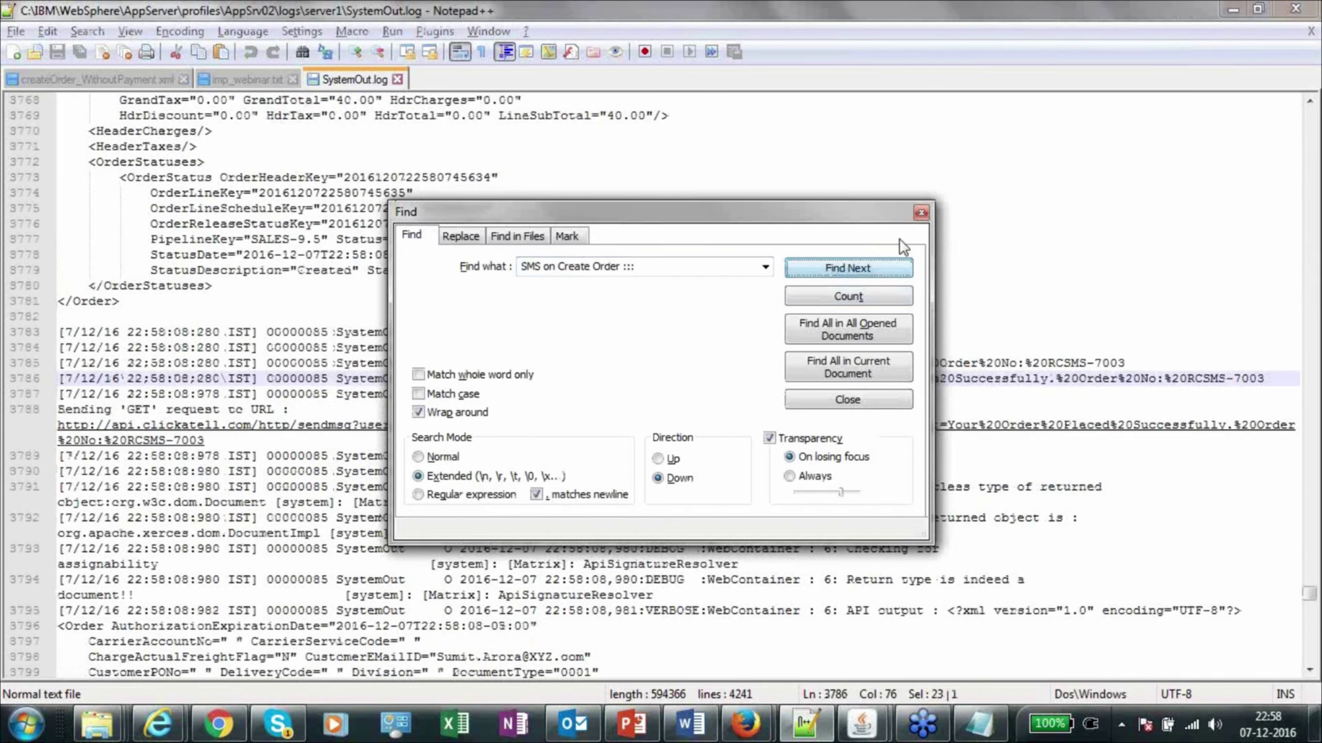
{"action": "key", "text": "Escape"}
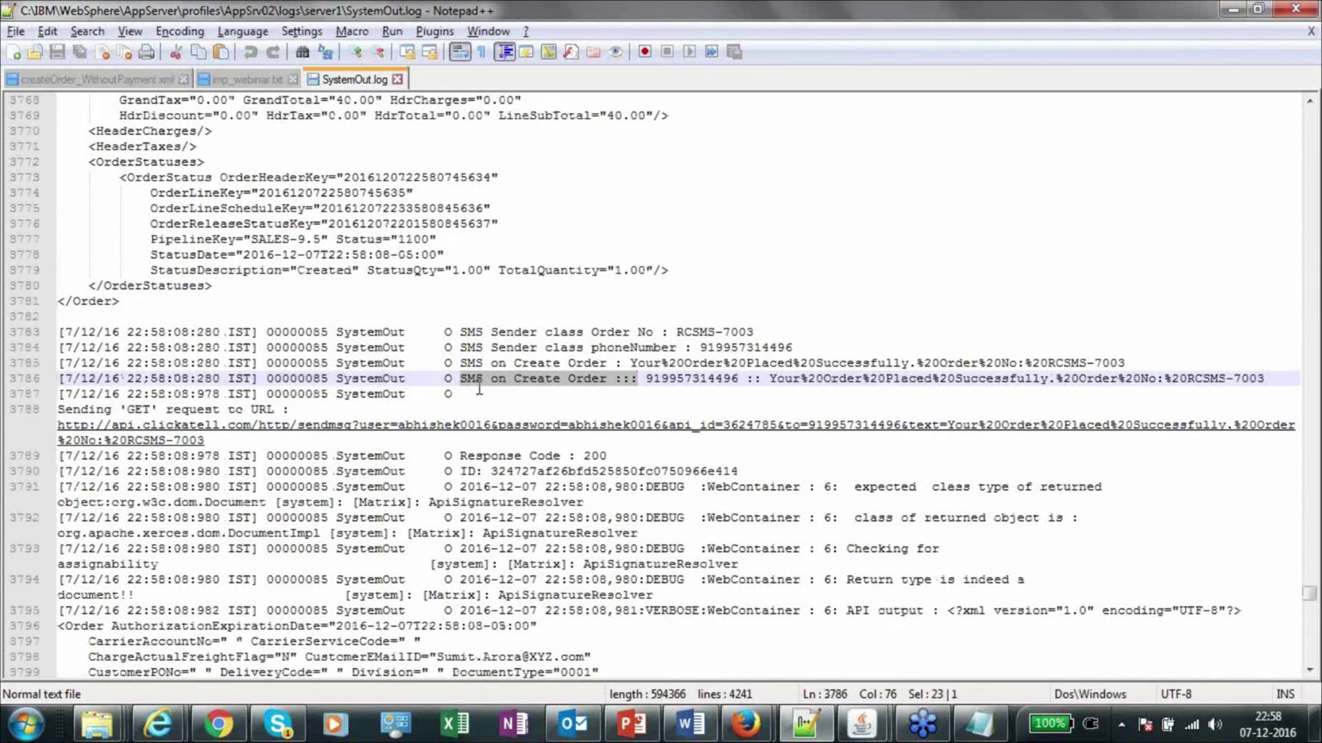
{"action": "left_click", "coordinate": [650, 363]}
{"action": "double_click", "coordinate": [761, 362]}
{"action": "left_click", "coordinate": [853, 363]}
{"action": "double_click", "coordinate": [853, 363]}
{"action": "left_click", "coordinate": [968, 362]}
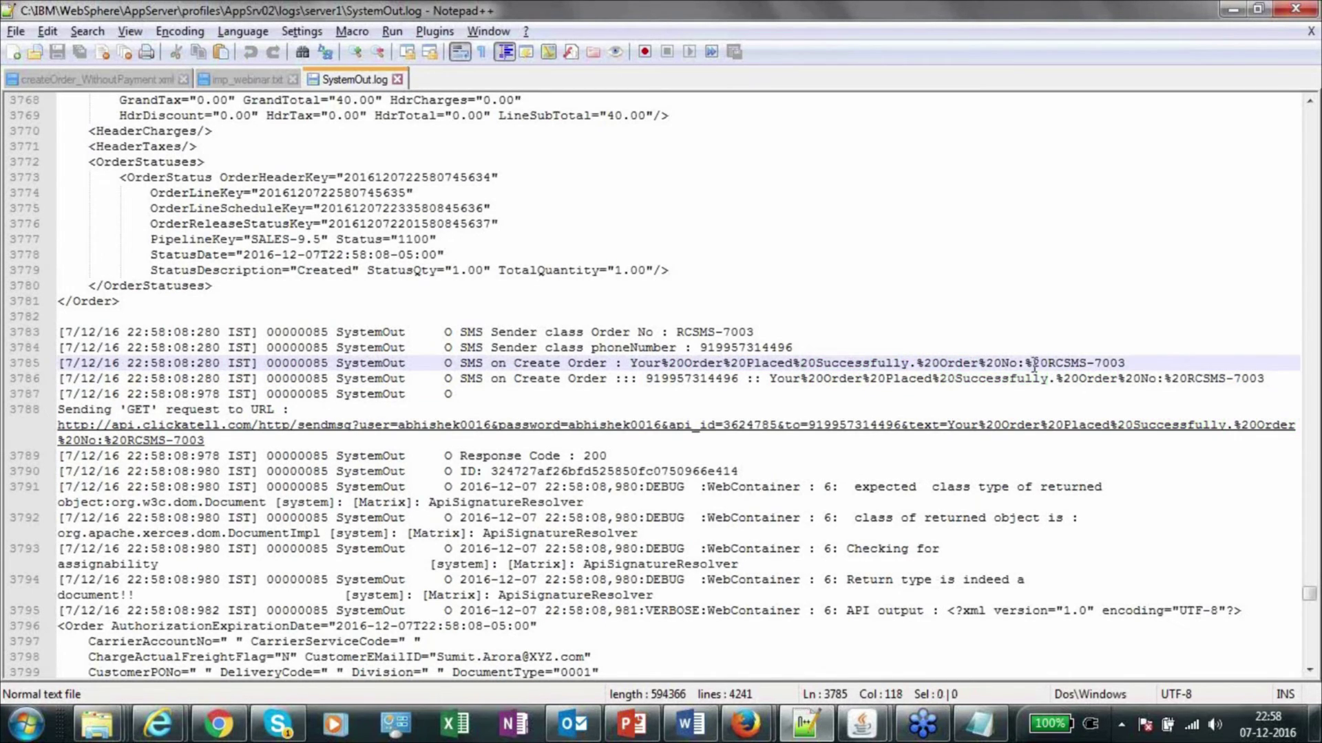
{"action": "left_click", "coordinate": [1130, 363]}
{"action": "left_click_drag", "start_coordinate": [1129, 363], "coordinate": [1041, 363]}
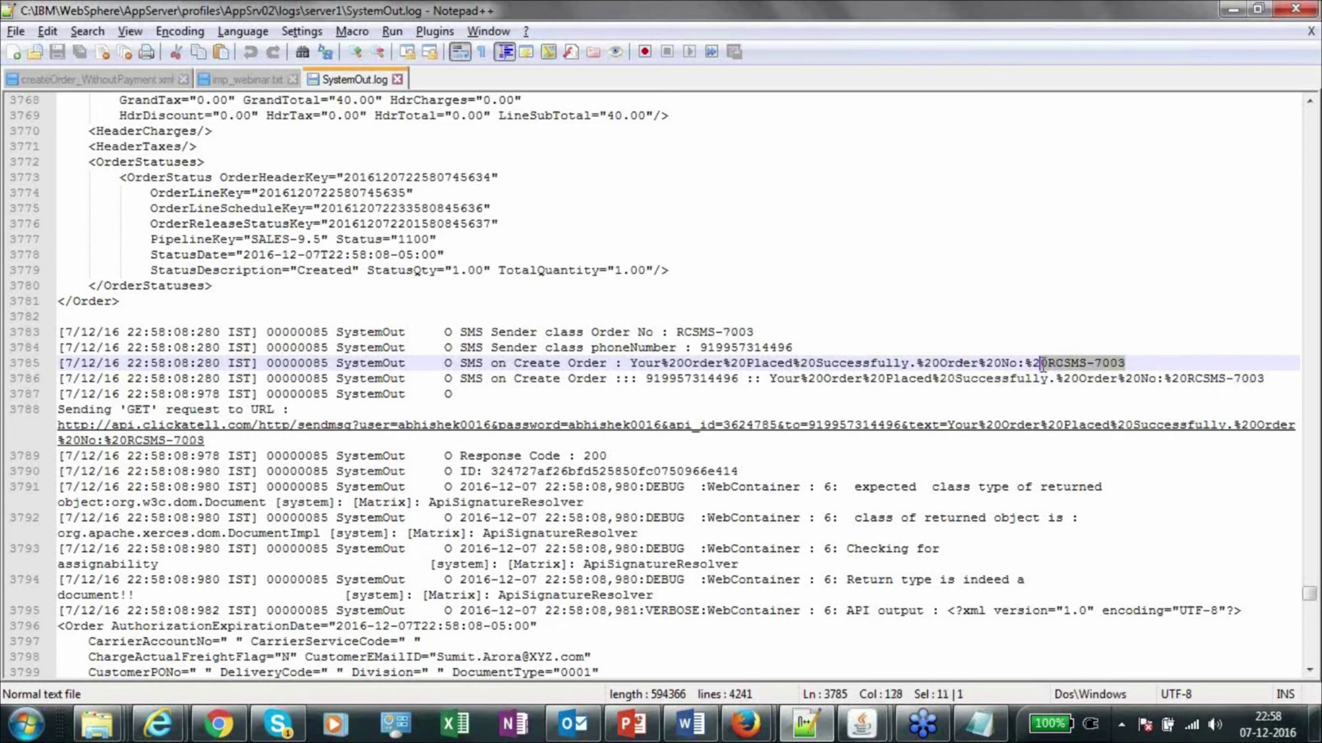
Check the order number in createOrder_WithoutPayment.xml against SystemOut.log, and inspect the response code logged for the create-order SMS request.
{"action": "key", "text": "alt+Tab"}
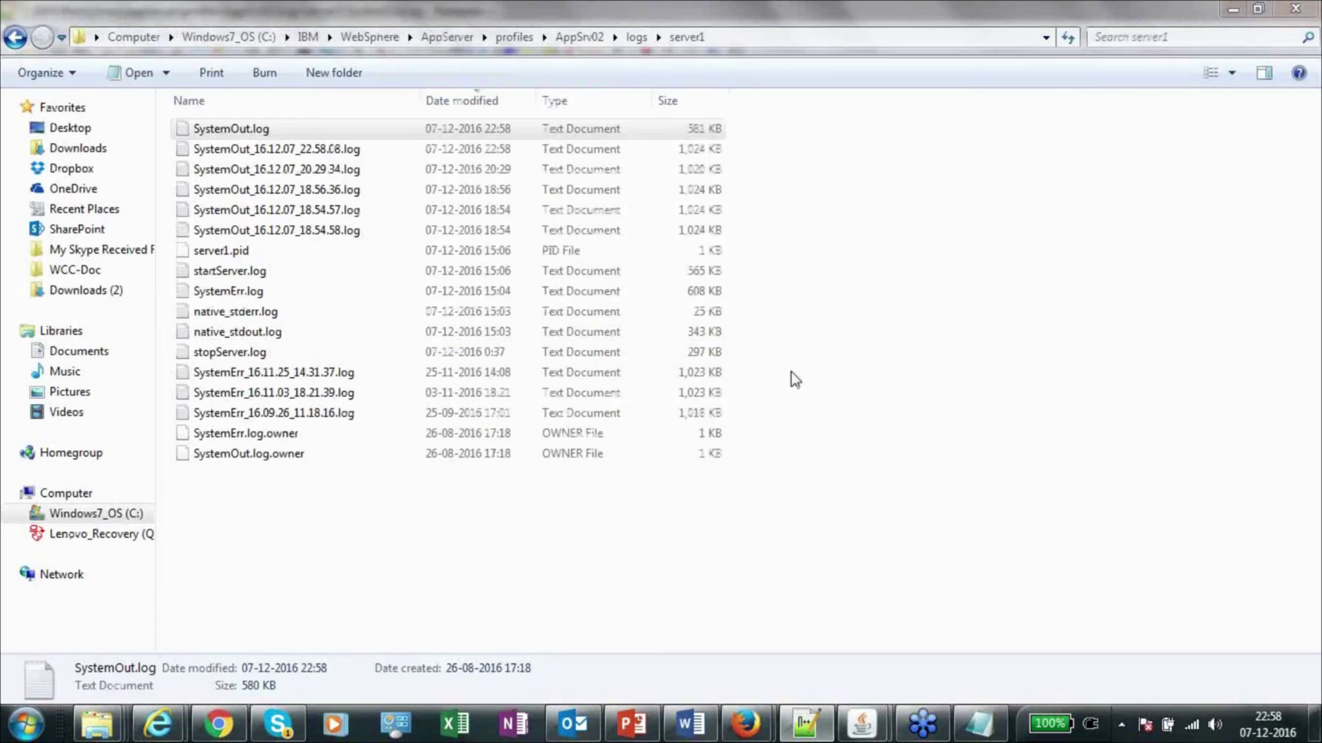
{"action": "left_click", "coordinate": [809, 723]}
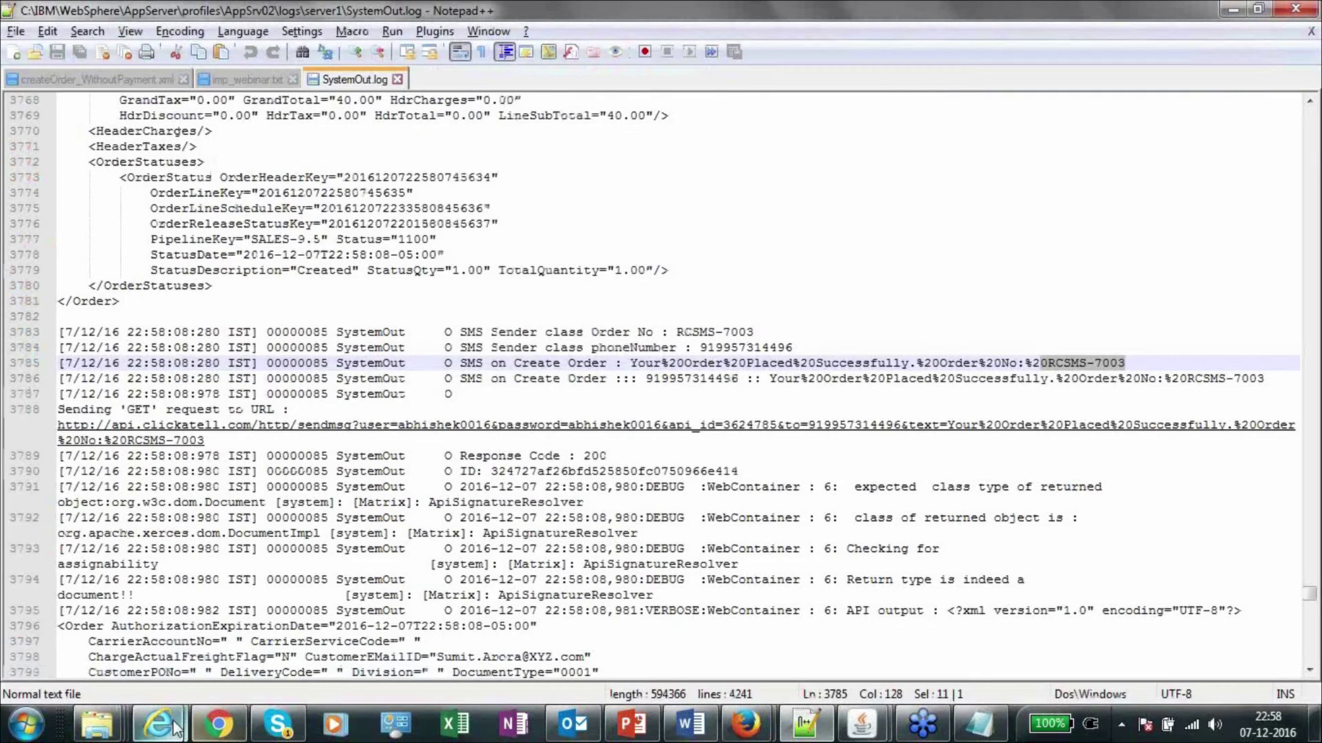
{"action": "left_click", "coordinate": [804, 729]}
{"action": "left_click", "coordinate": [804, 726]}
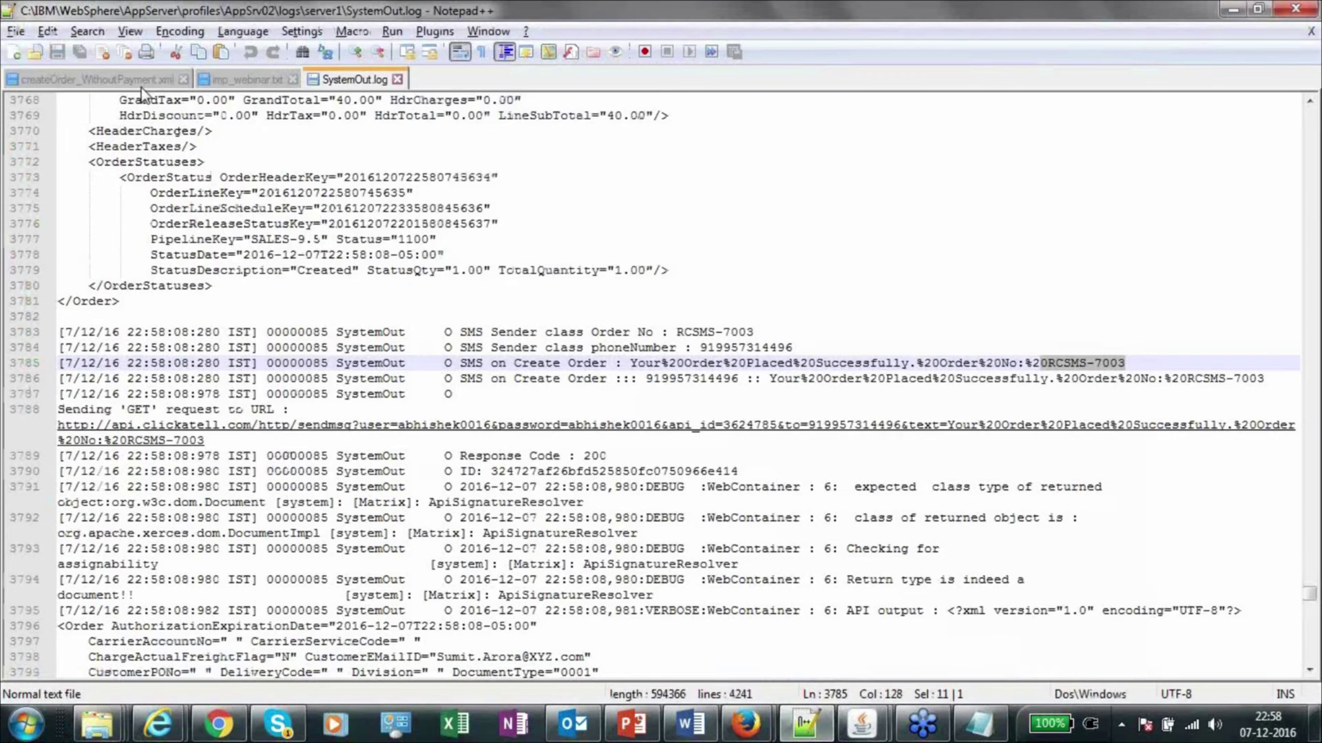
{"action": "left_click", "coordinate": [141, 82]}
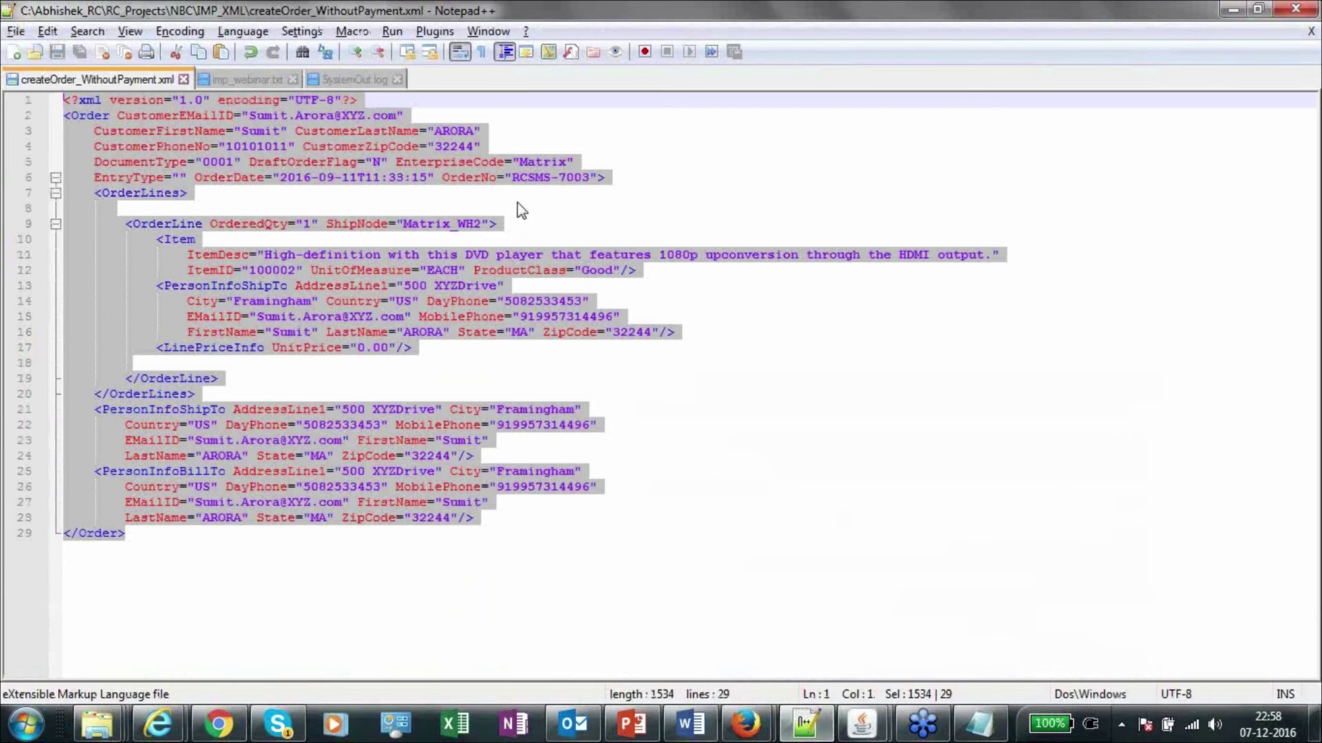
{"action": "left_click", "coordinate": [519, 208]}
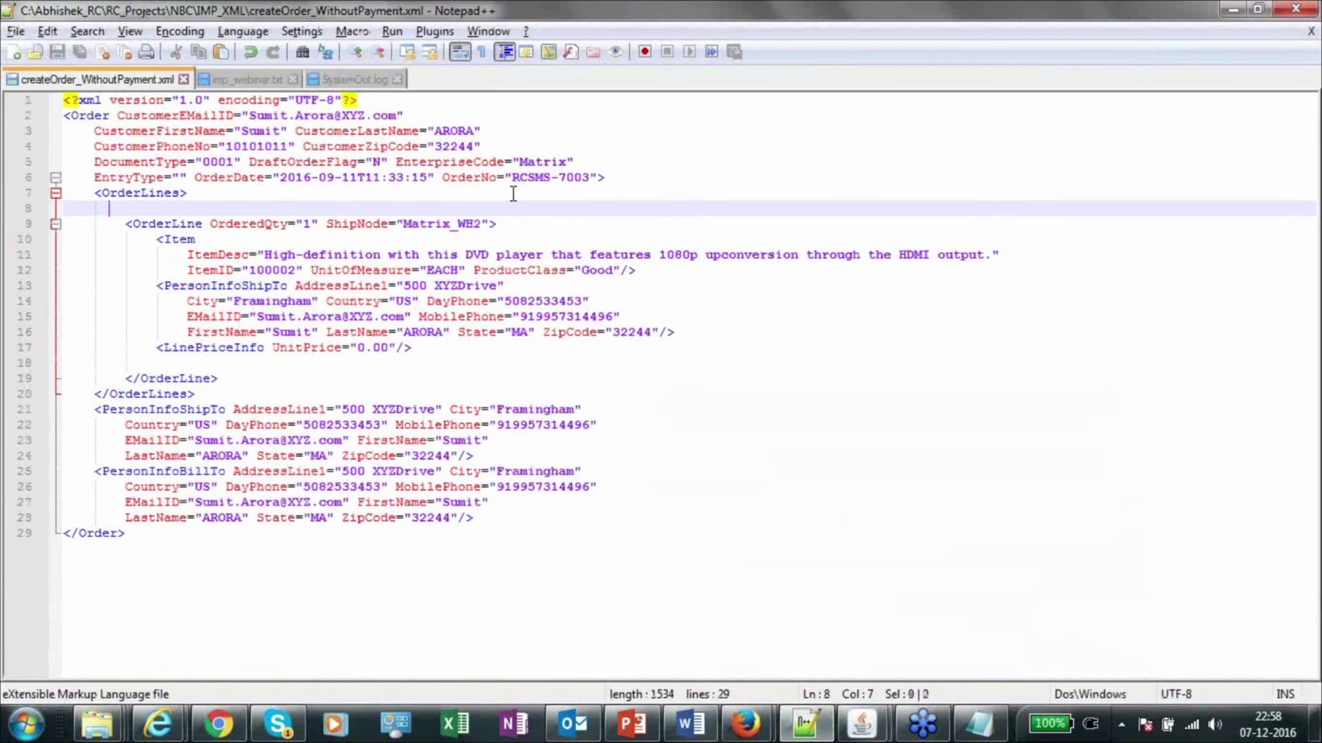
{"action": "key", "text": "ctrl+Tab"}
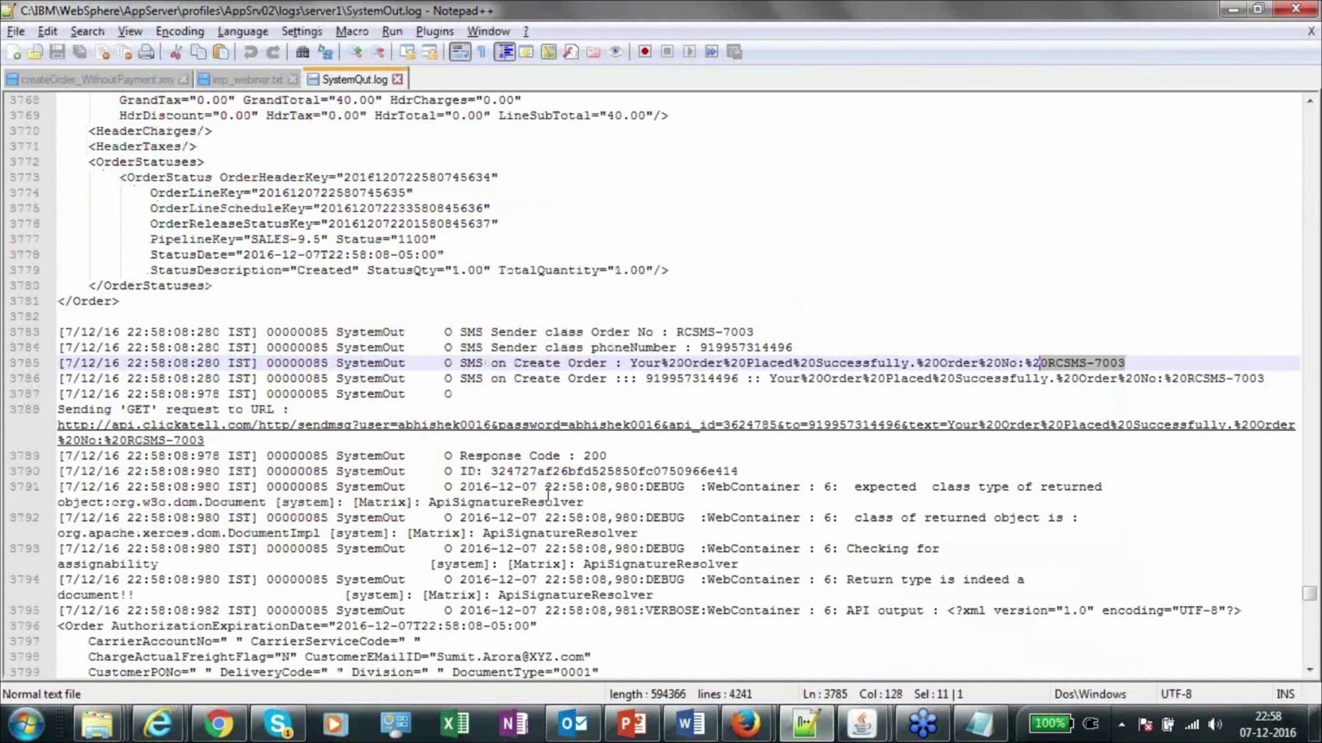
{"action": "left_click_drag", "start_coordinate": [608, 458], "coordinate": [459, 457]}
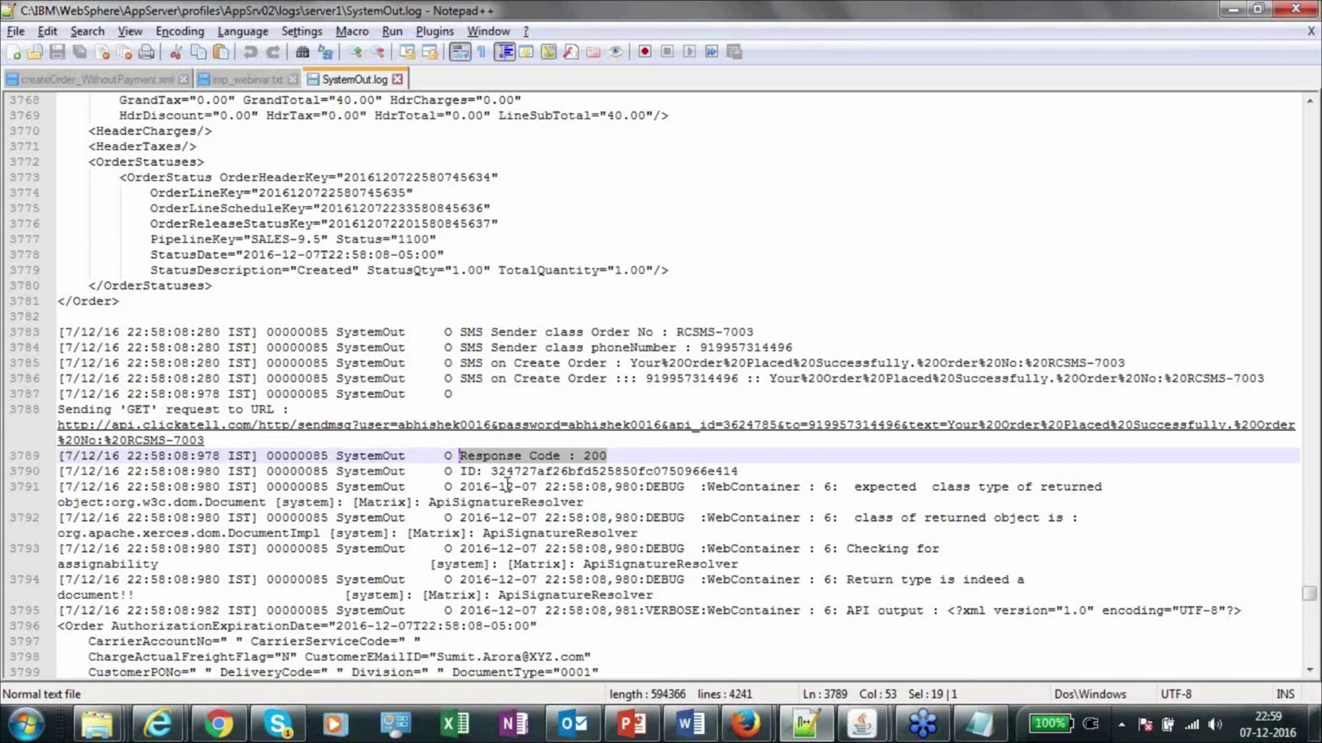
Copy the OrderNo value from createOrder_WithoutPayment.xml for use in the Application Console order search.
{"action": "key", "text": "alt+Tab"}
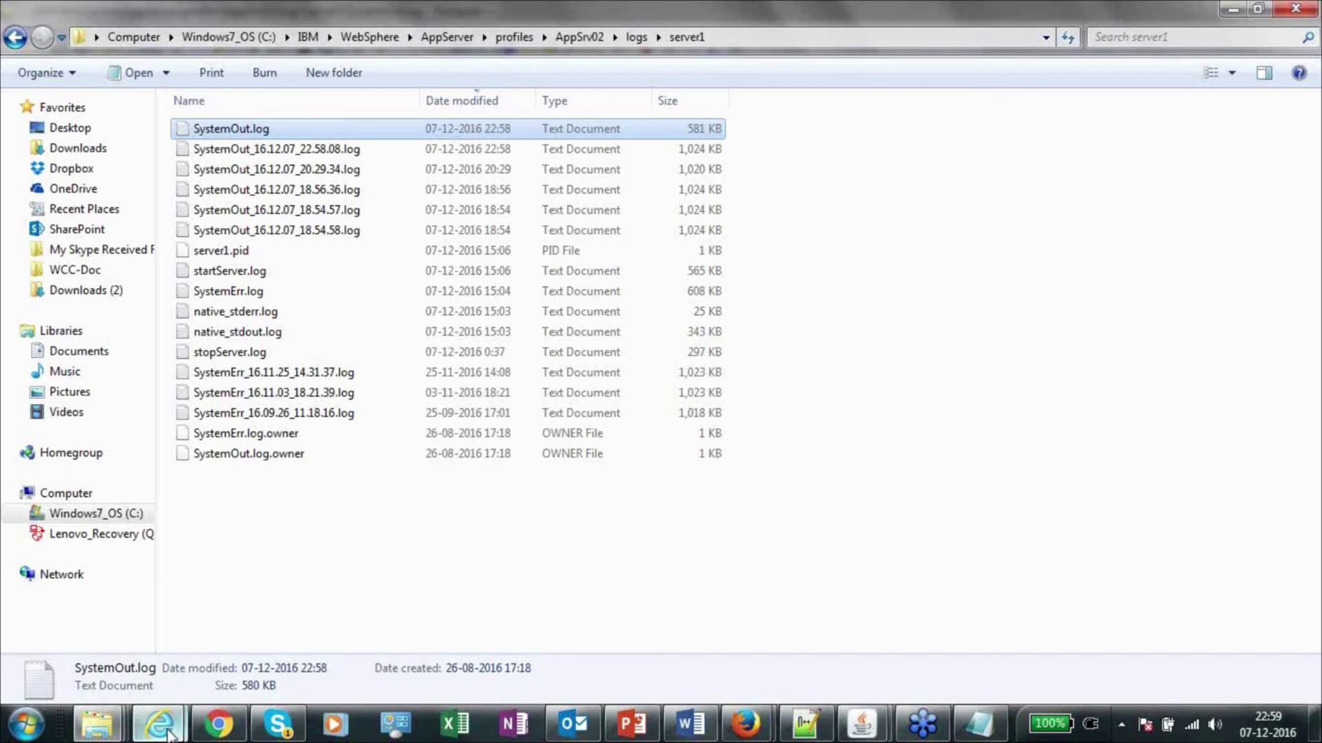
{"action": "mouse_move", "coordinate": [157, 722]}
{"action": "left_click", "coordinate": [192, 650]}
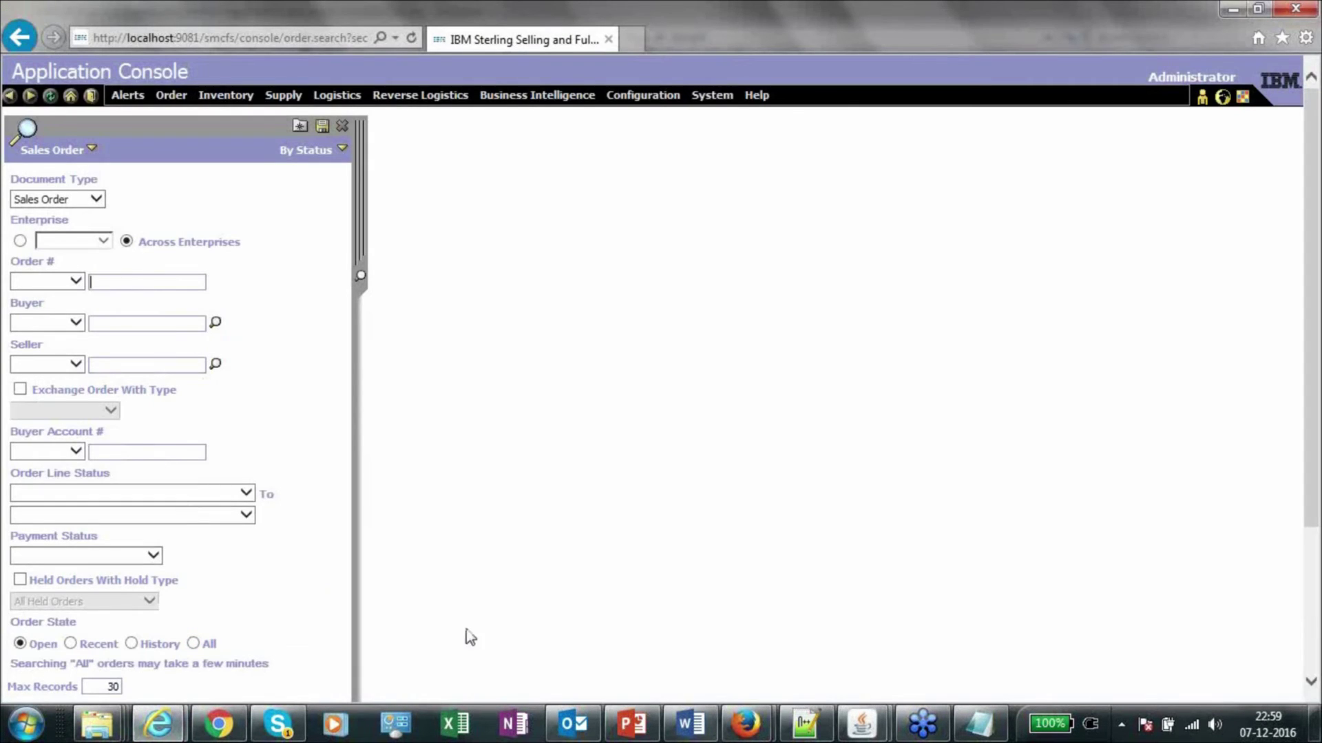
{"action": "left_click", "coordinate": [805, 726]}
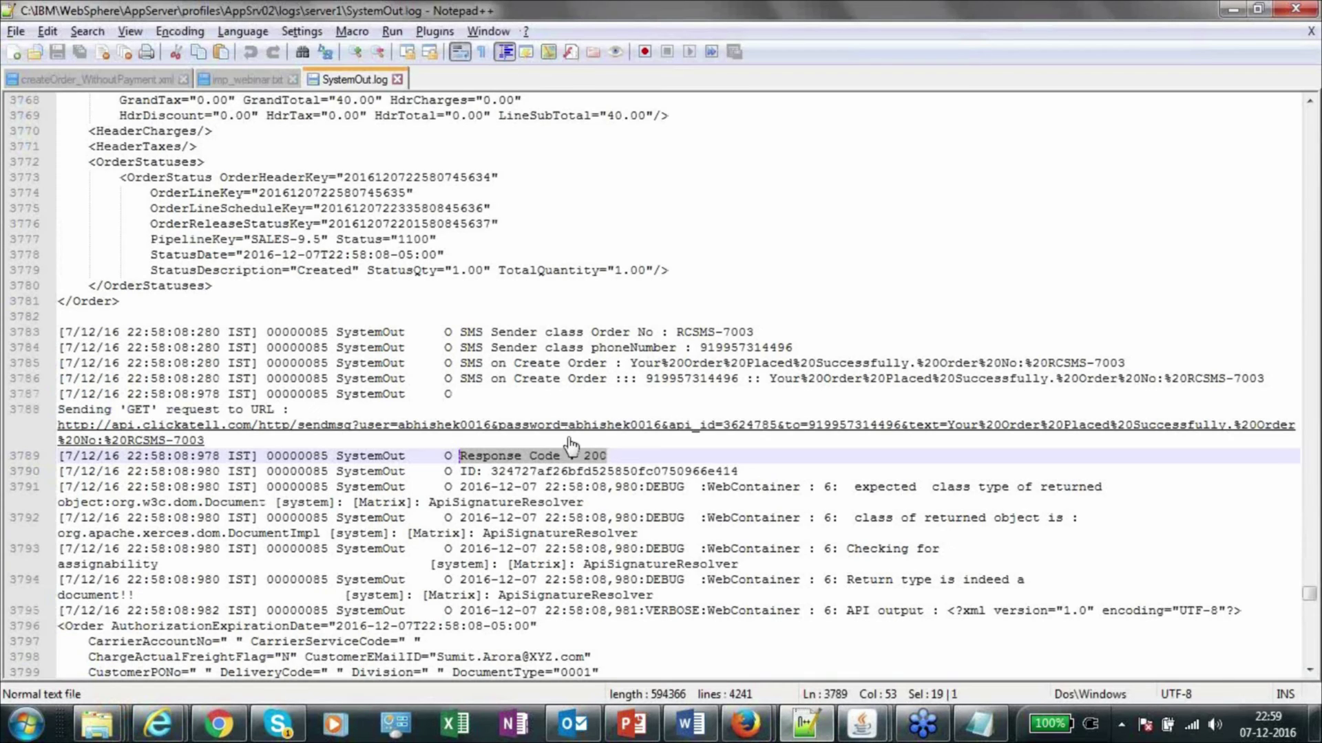
{"action": "left_click", "coordinate": [154, 84]}
{"action": "left_click_drag", "start_coordinate": [515, 179], "coordinate": [591, 177]}
{"action": "key", "text": "ctrl+c"}
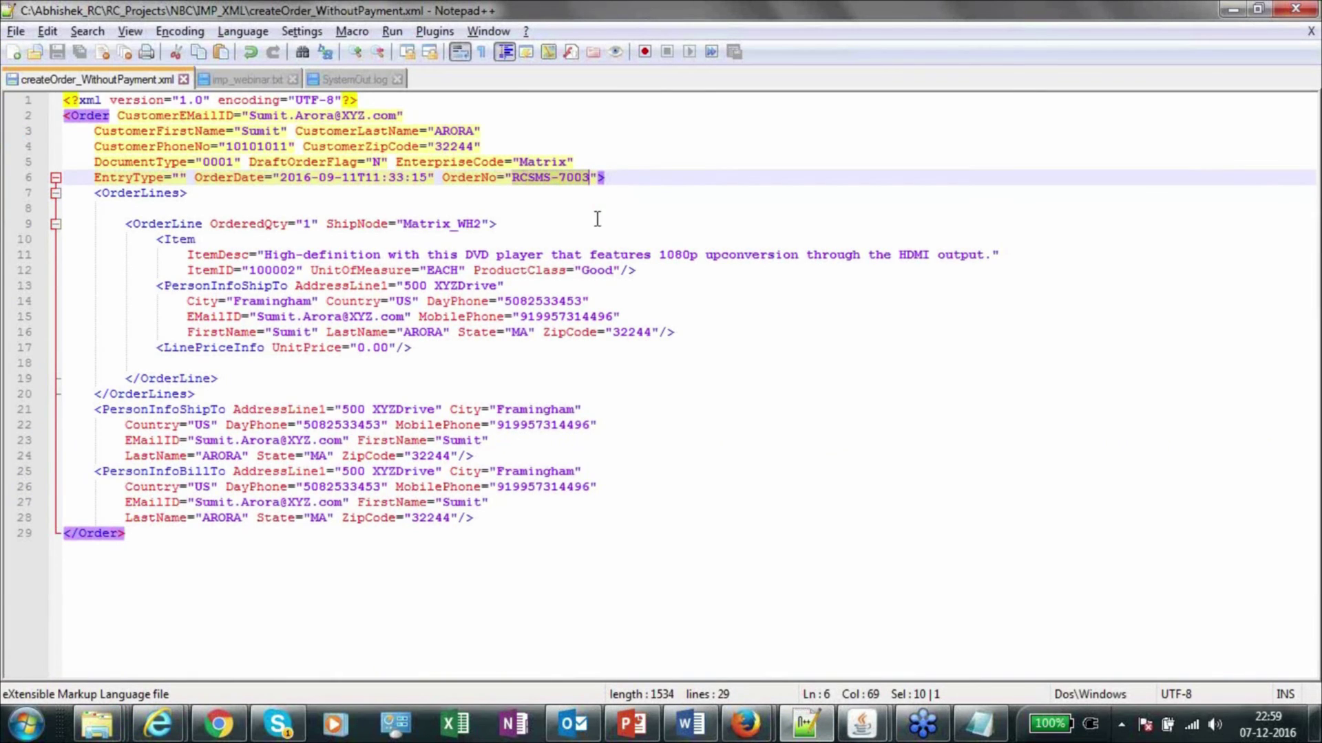
Switch to the Application Console in Internet Explorer and open the sales order by searching for the copied order number.
{"action": "key", "text": "alt+Tab"}
{"action": "left_click", "coordinate": [128, 281]}
{"action": "key", "text": "ctrl+v"}
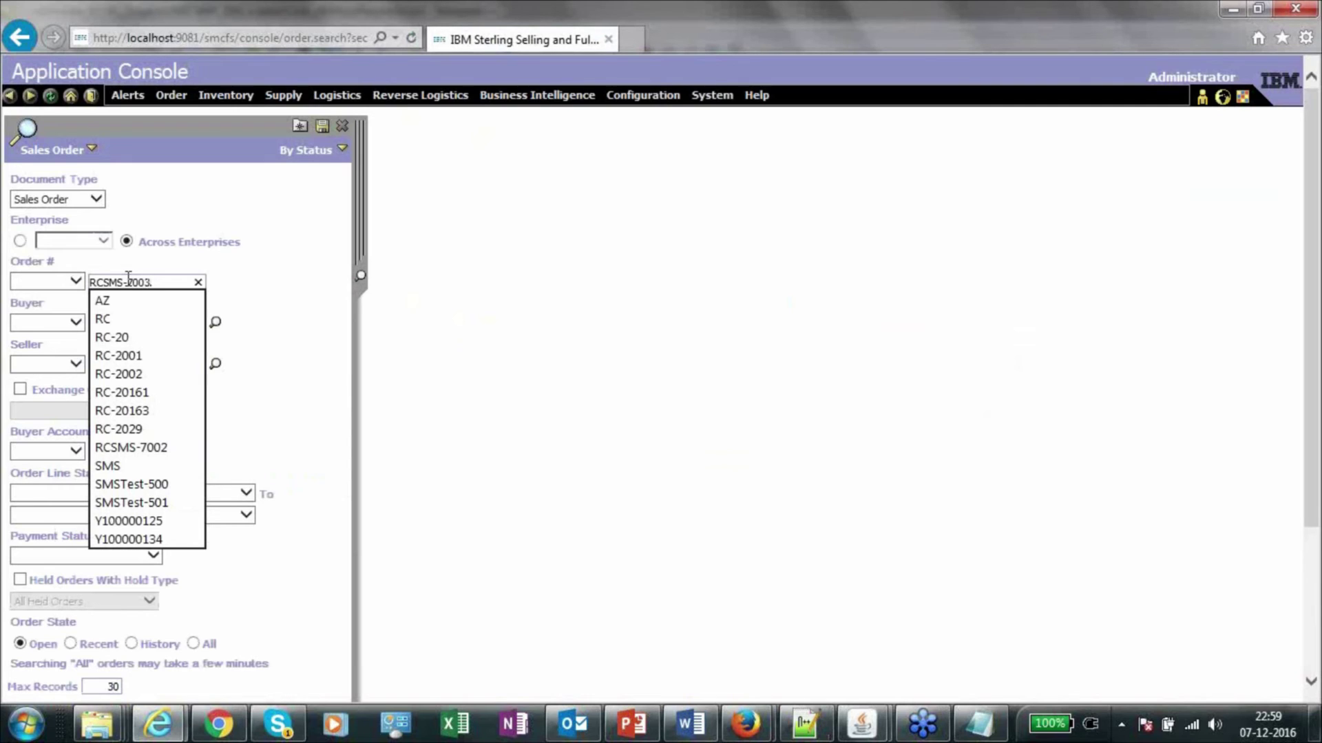
{"action": "key", "text": "Return"}
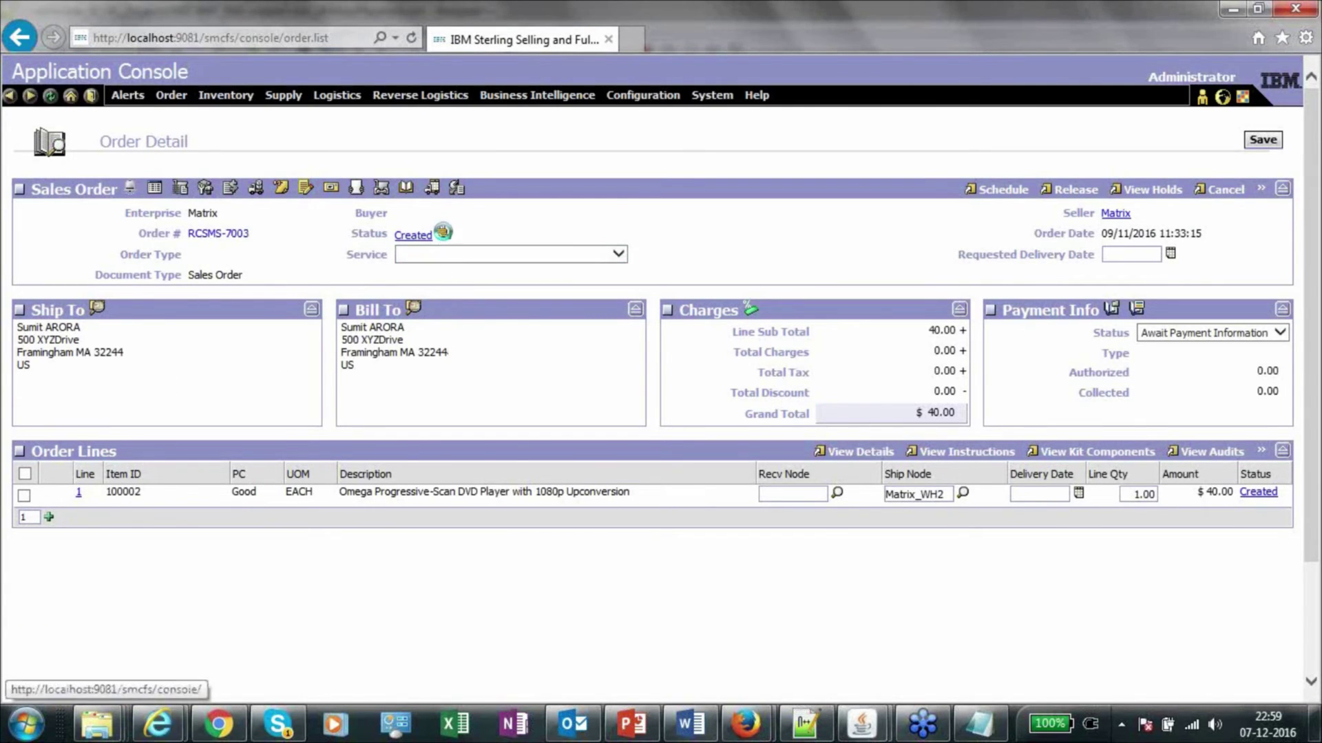
Resolve the Duplicate Order and Fraud Check holds on the sales order and save them.
{"action": "left_click", "coordinate": [443, 231]}
{"action": "left_click", "coordinate": [646, 383]}
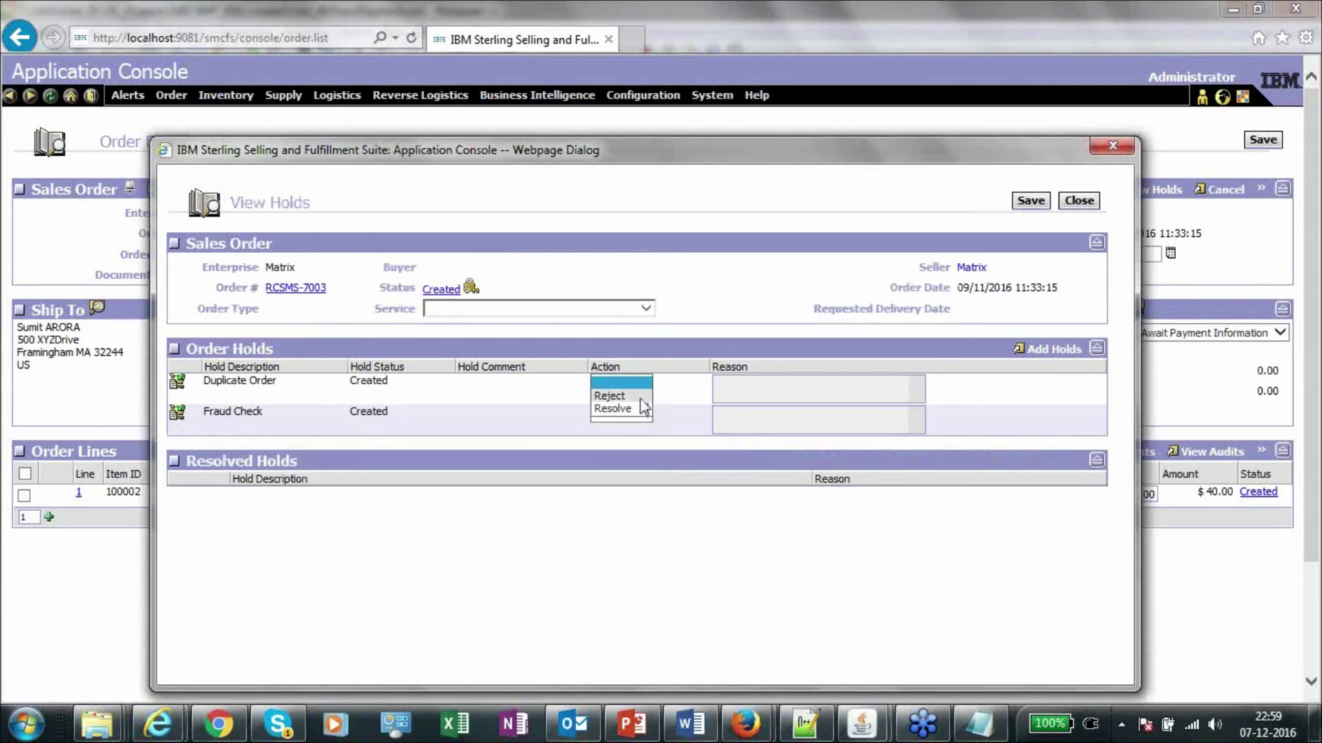
{"action": "left_click", "coordinate": [613, 408]}
{"action": "left_click", "coordinate": [644, 413]}
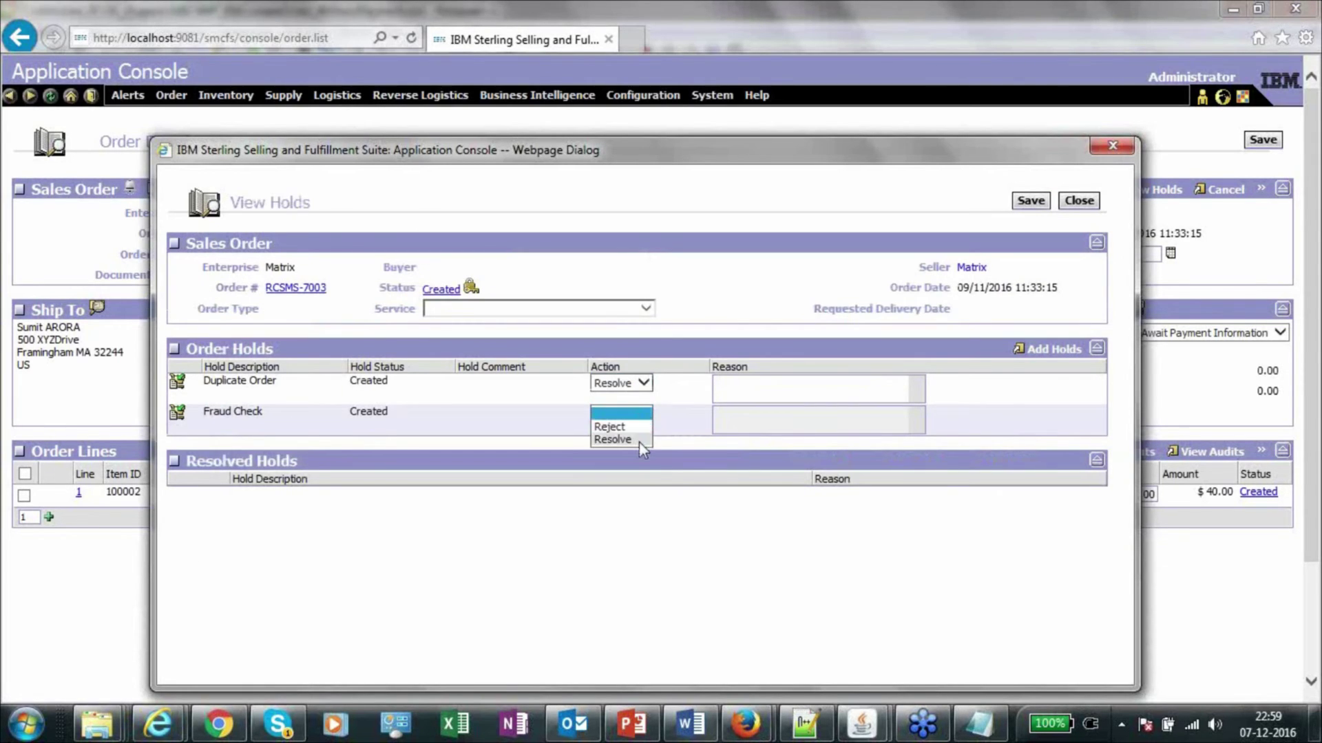
{"action": "left_click", "coordinate": [634, 441]}
{"action": "left_click", "coordinate": [1031, 201]}
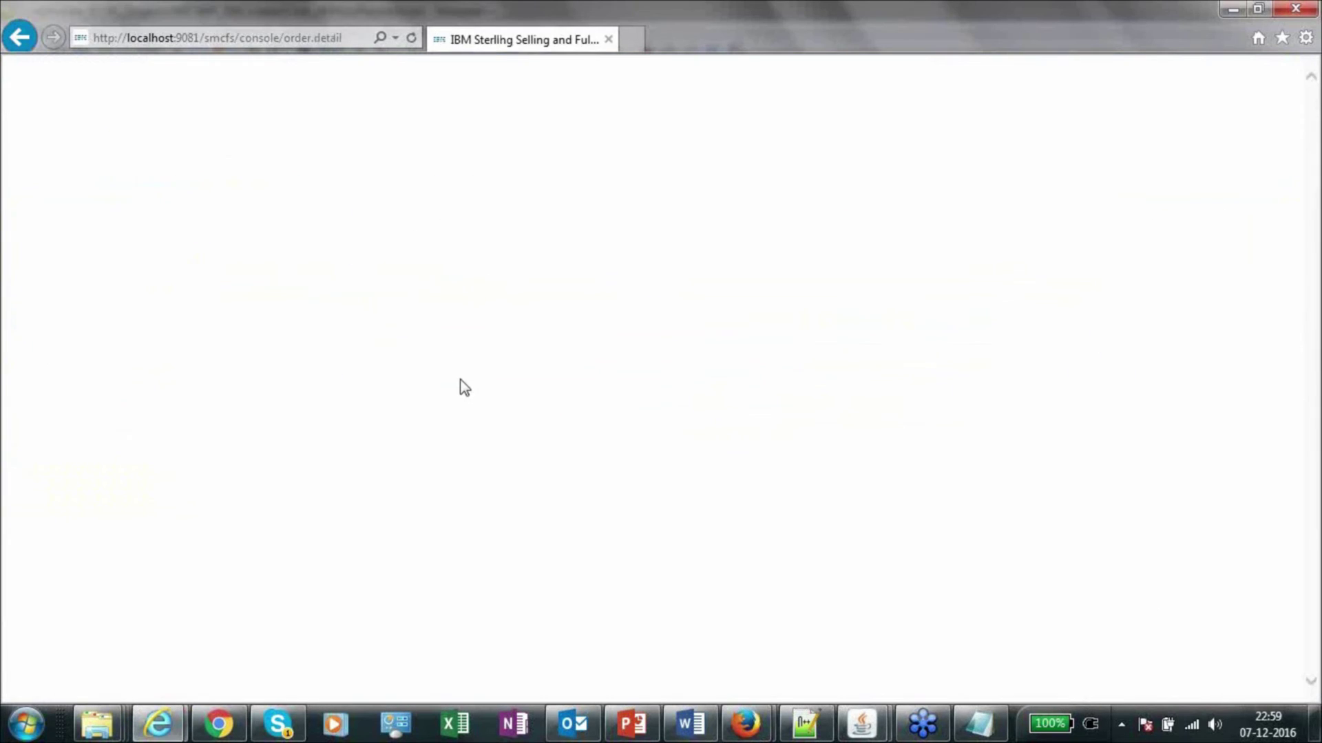
Set the payment status to Authorized and save the order with reason code "Payment Change - Order Under Settled" and reason text "RC Test".
{"action": "left_click", "coordinate": [1280, 330]}
{"action": "left_click", "coordinate": [1242, 356]}
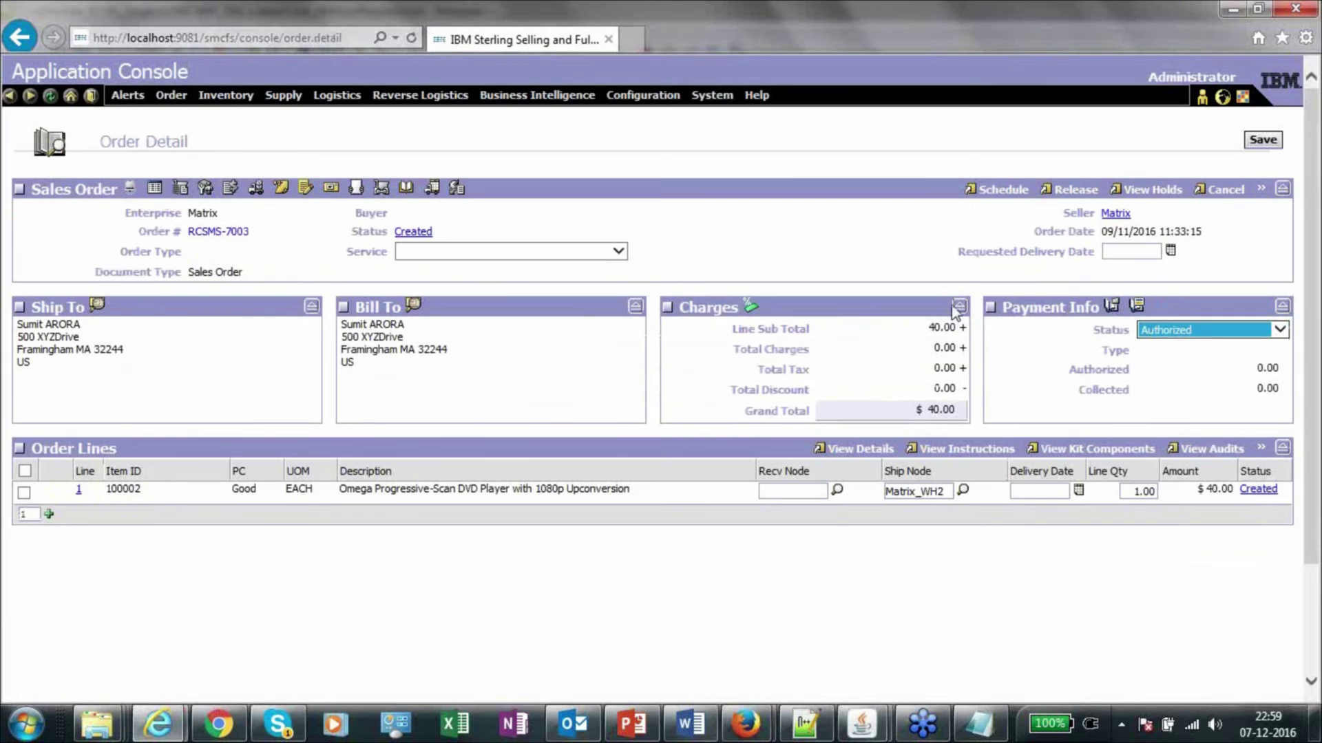
{"action": "left_click", "coordinate": [1264, 141]}
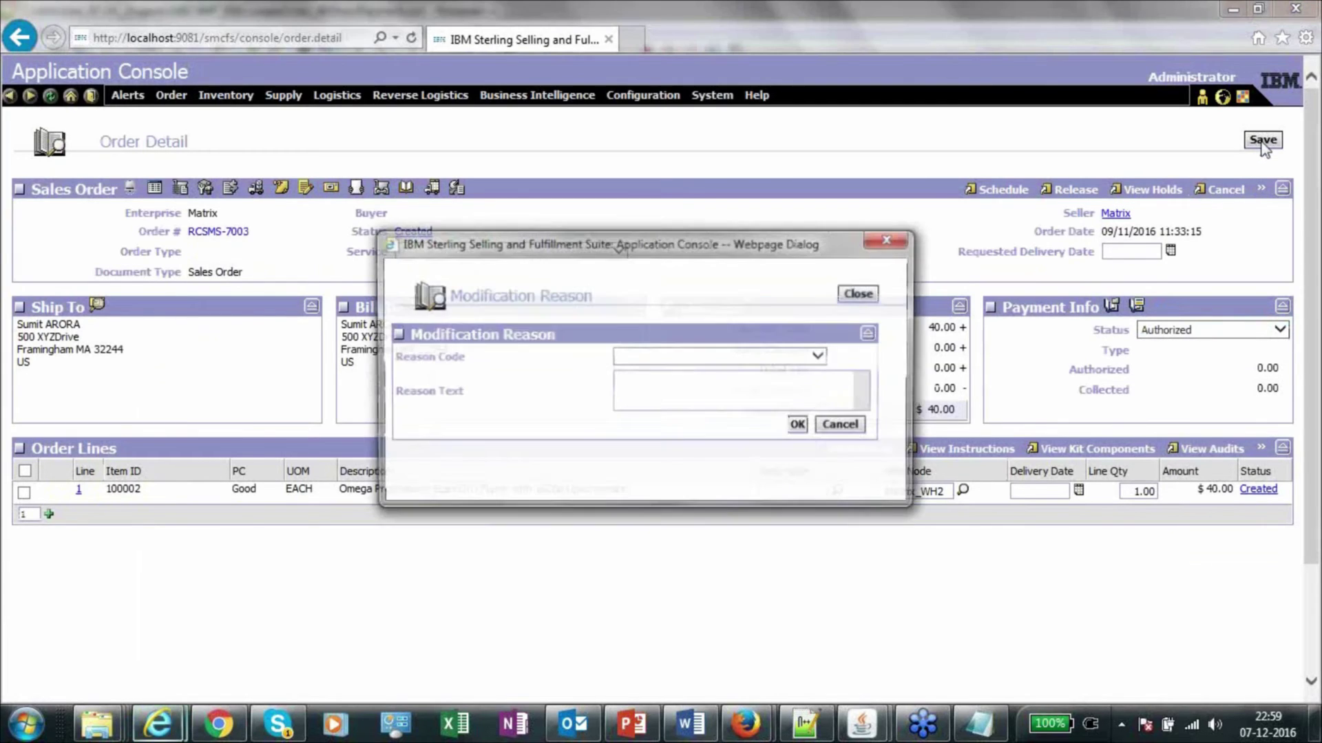
{"action": "left_click", "coordinate": [822, 357]}
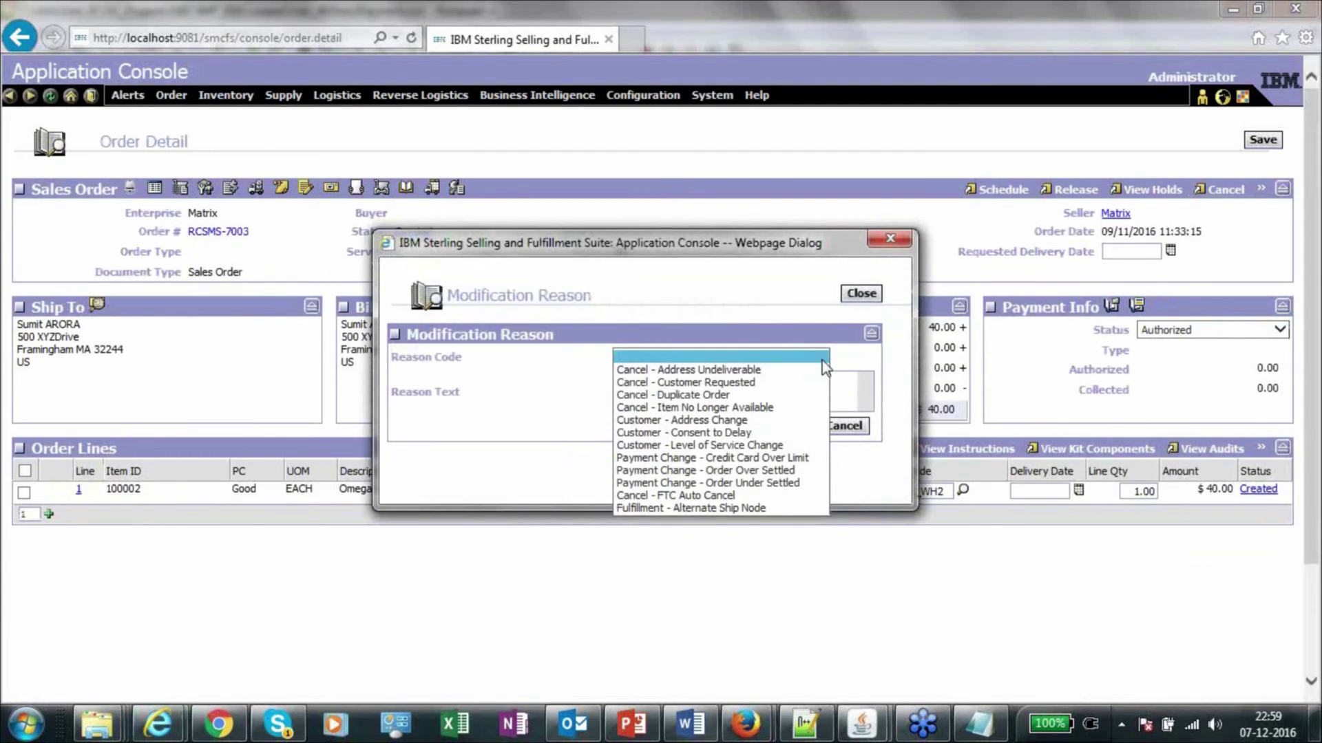
{"action": "left_click", "coordinate": [756, 484]}
{"action": "left_click", "coordinate": [727, 383]}
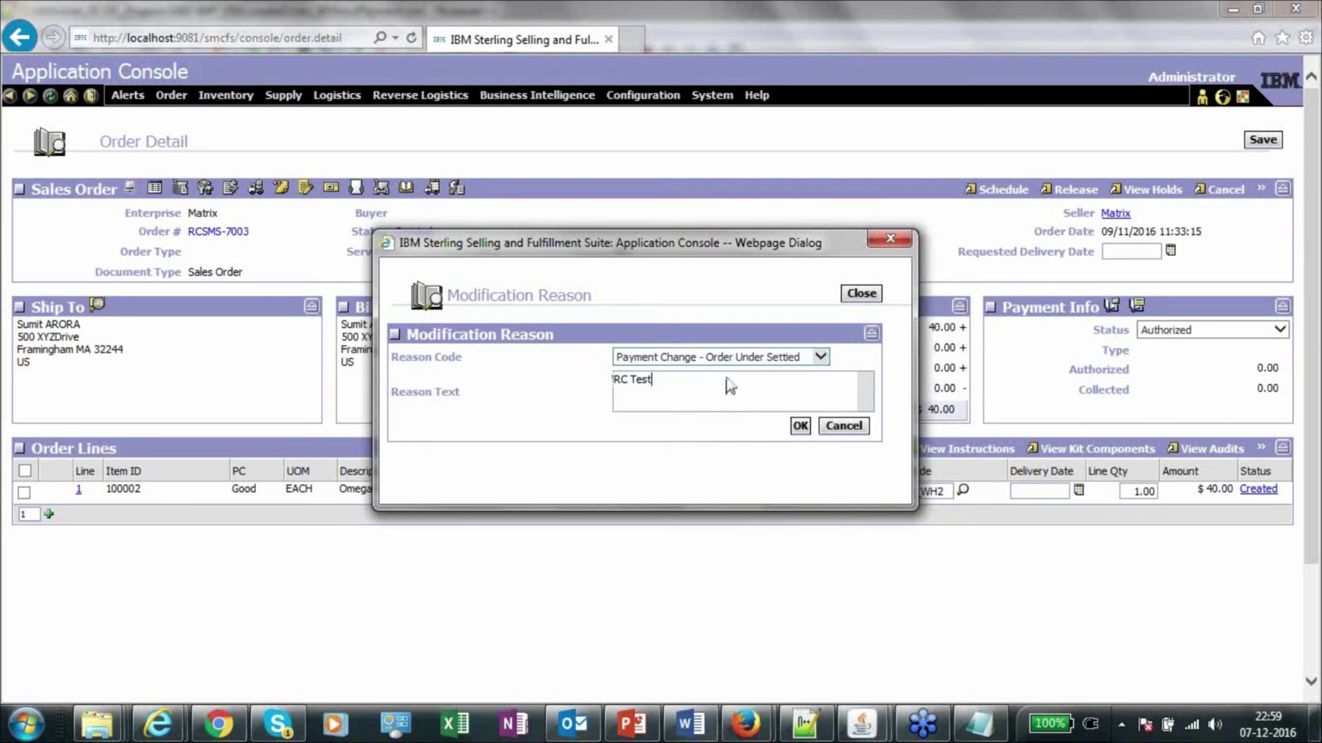
{"action": "left_click", "coordinate": [800, 427]}
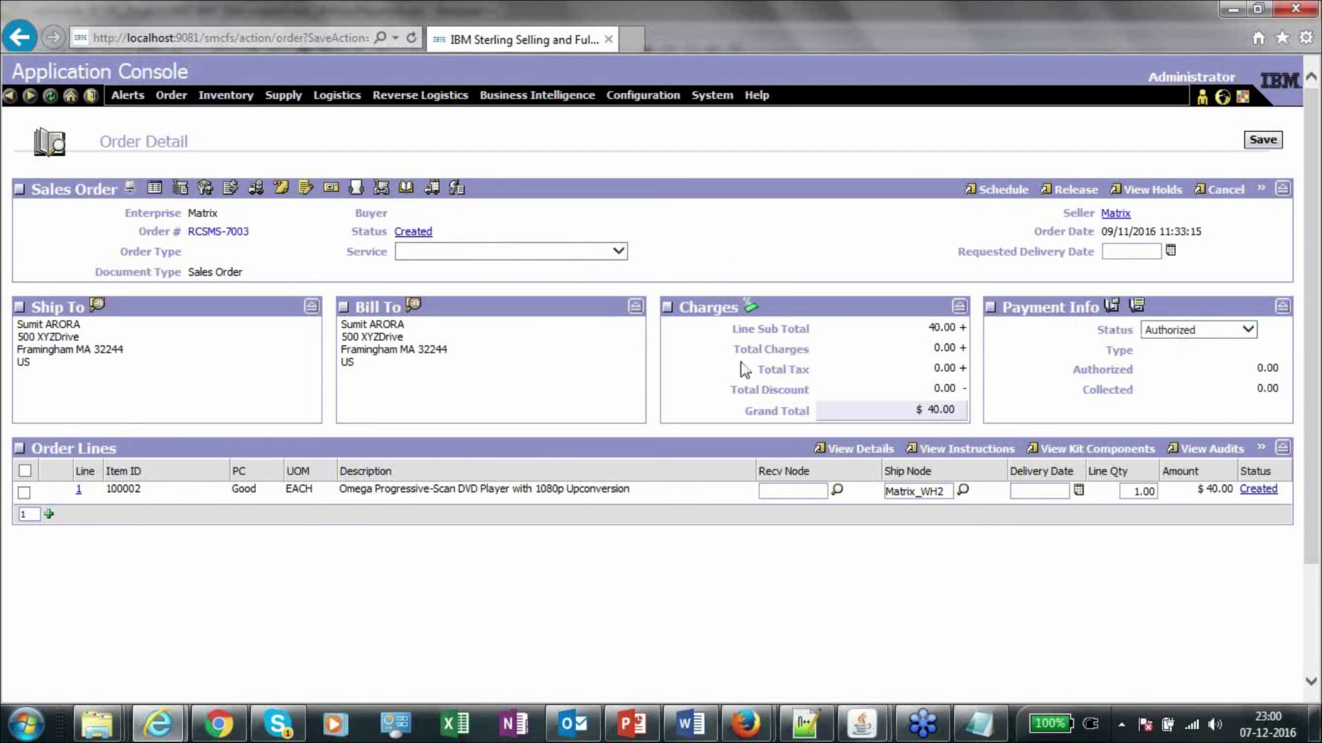
Schedule the sales order using the "Default Scheduling Rule For Matrix" scheduling rule.
{"action": "left_click", "coordinate": [996, 193]}
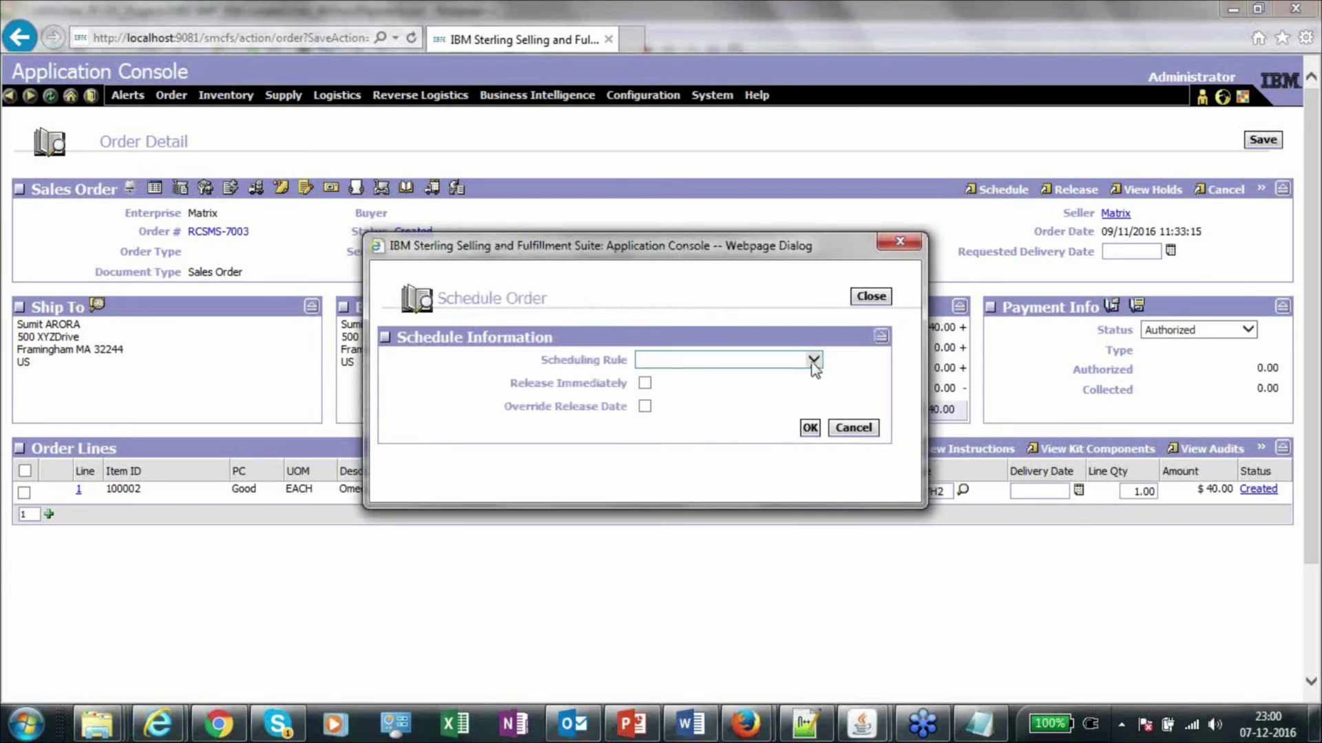
{"action": "left_click", "coordinate": [814, 361]}
{"action": "left_click", "coordinate": [791, 374]}
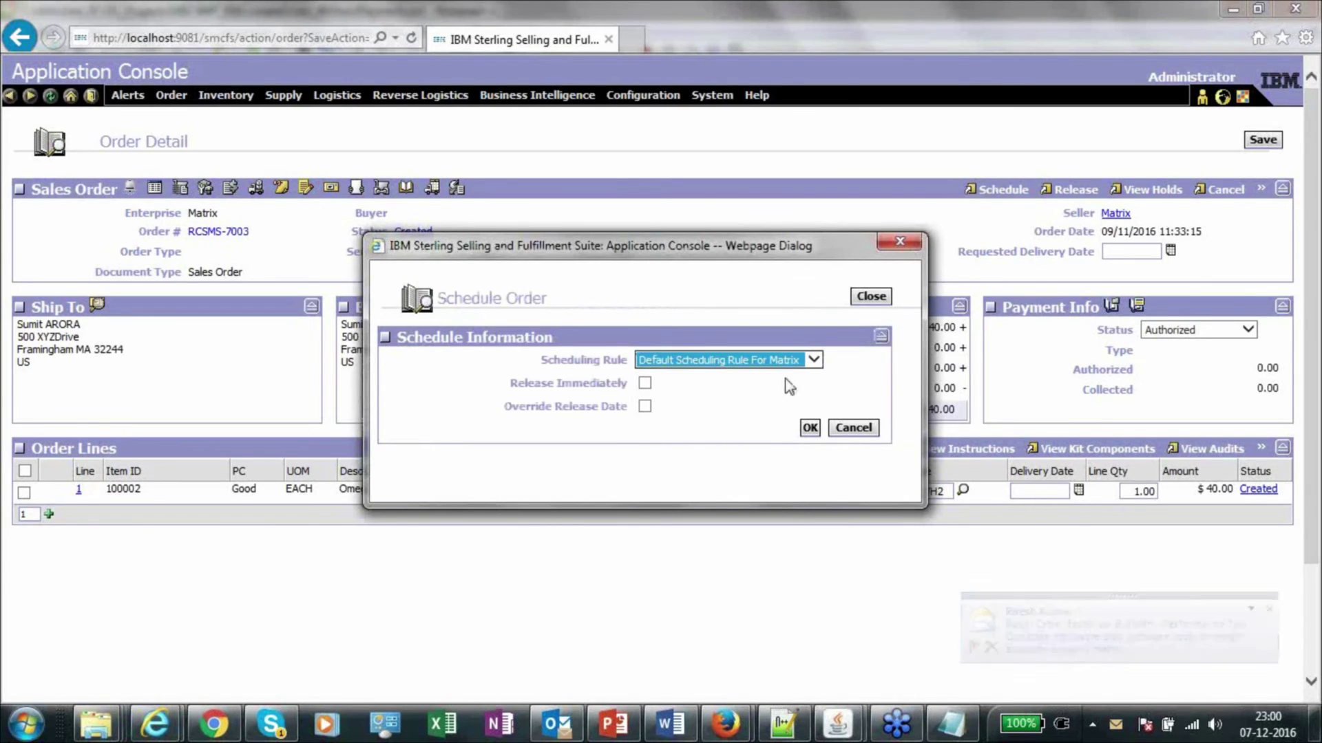
{"action": "left_click", "coordinate": [811, 428]}
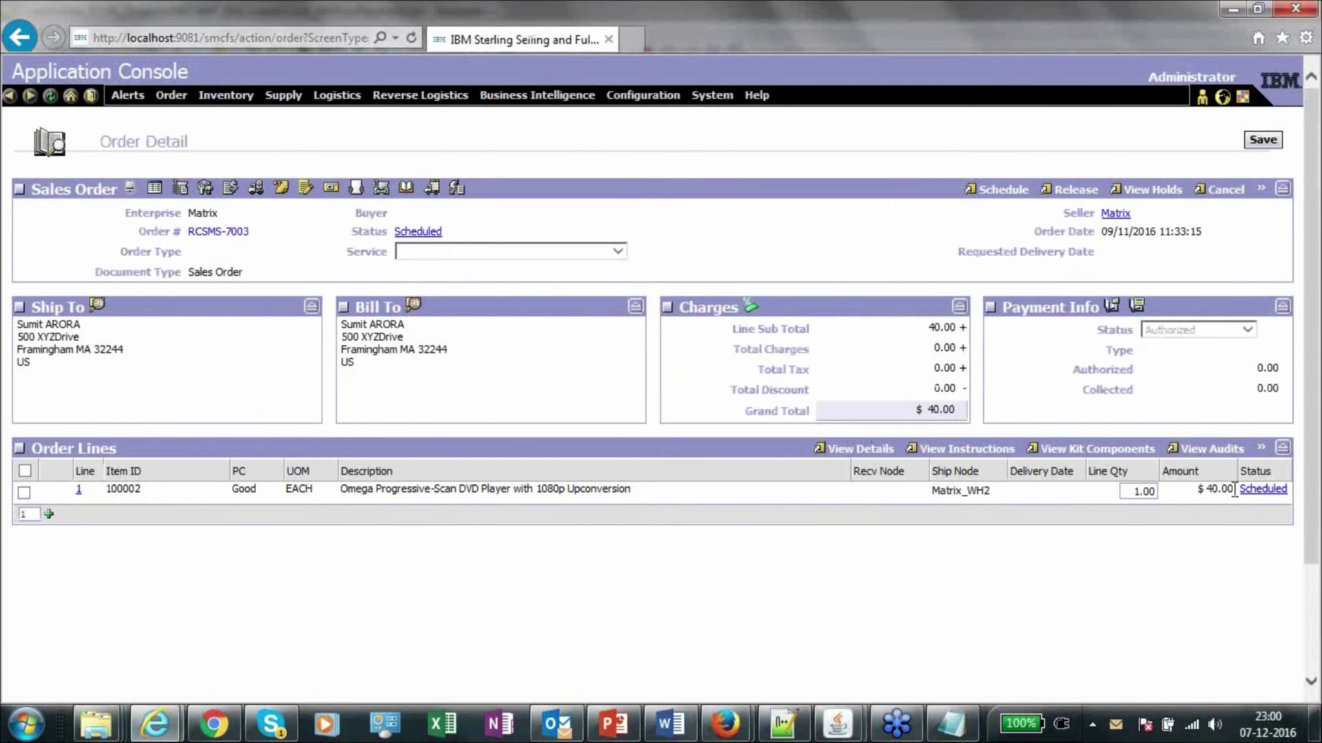
Switch to Notepad++, reload the modified SystemOut.log, and copy the line "SMS on Schedule Order :::" from imp_webinar.txt.
{"action": "left_click", "coordinate": [785, 724]}
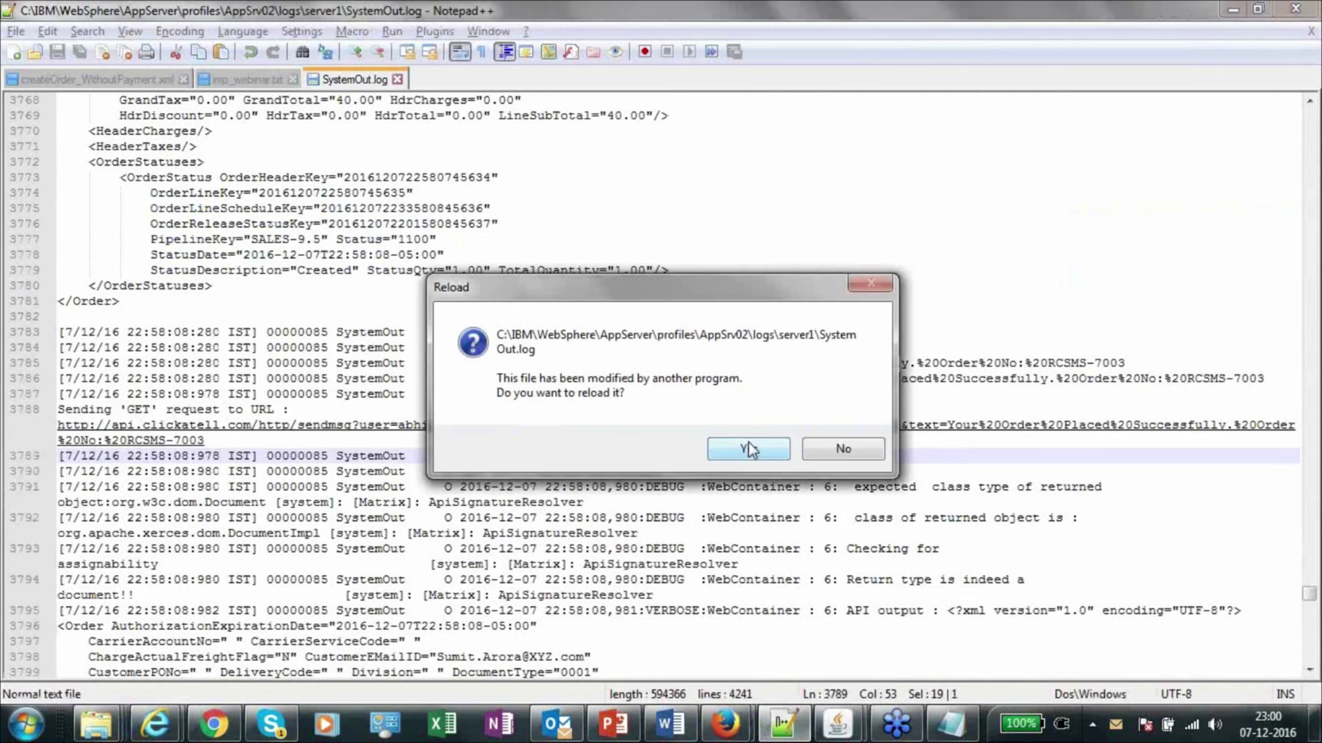
{"action": "left_click", "coordinate": [761, 446]}
{"action": "left_click", "coordinate": [248, 79]}
{"action": "left_click", "coordinate": [245, 116]}
{"action": "left_click", "coordinate": [53, 115], "text": "shift"}
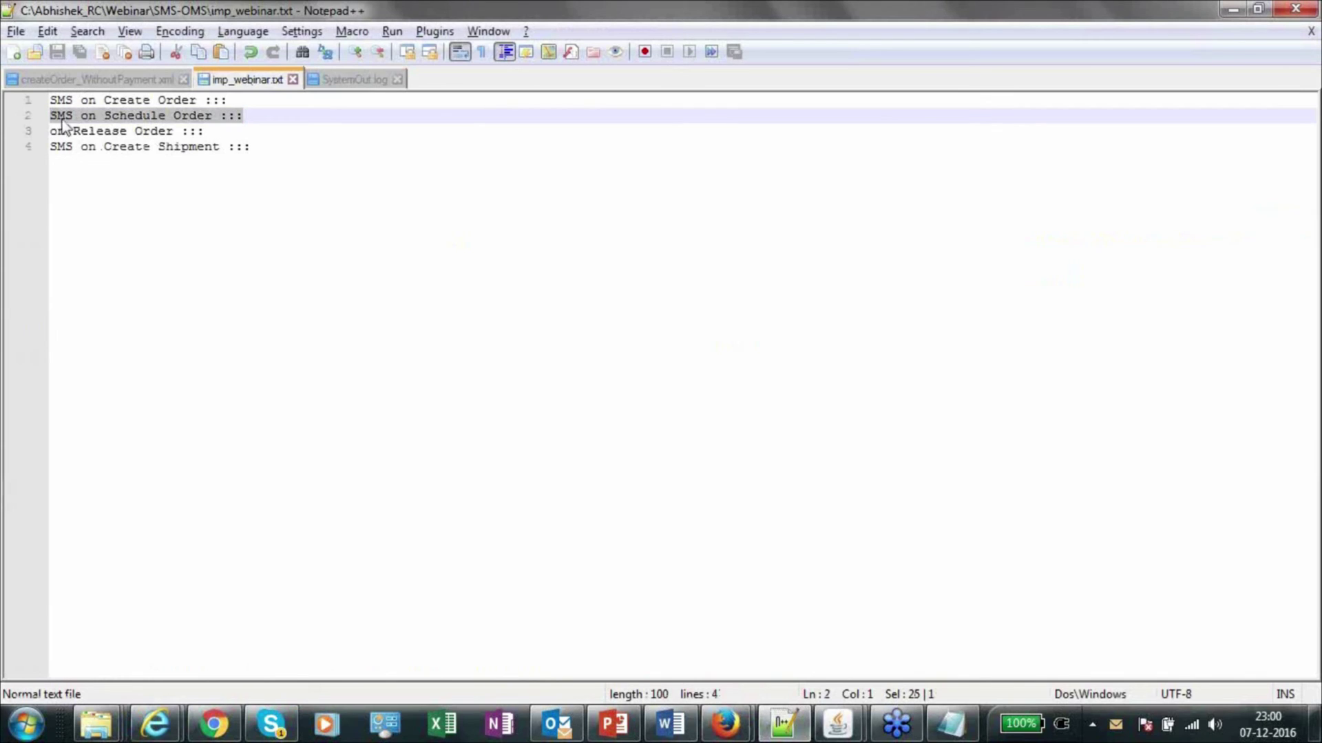
Search SystemOut.log for "SMS on Schedule Order :::" and inspect the phone number in the matching entry.
{"action": "left_click", "coordinate": [334, 81]}
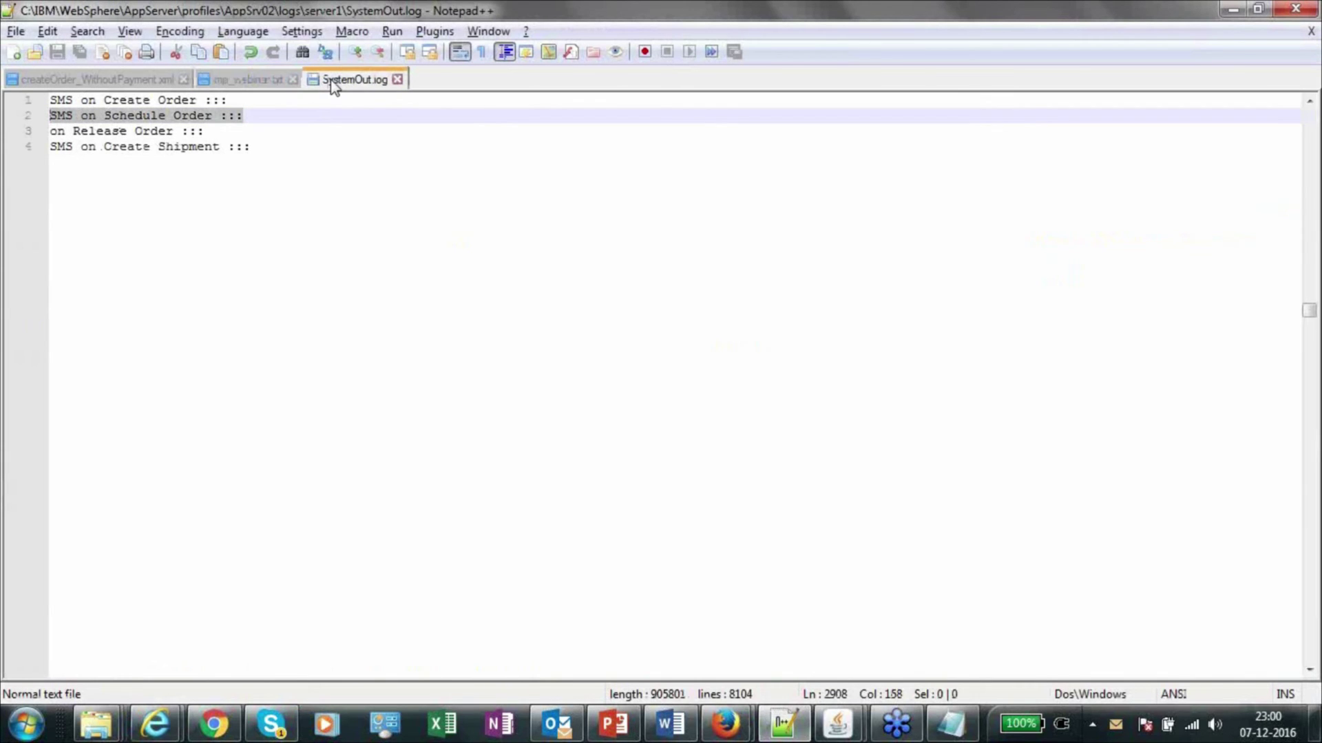
{"action": "key", "text": "ctrl+f"}
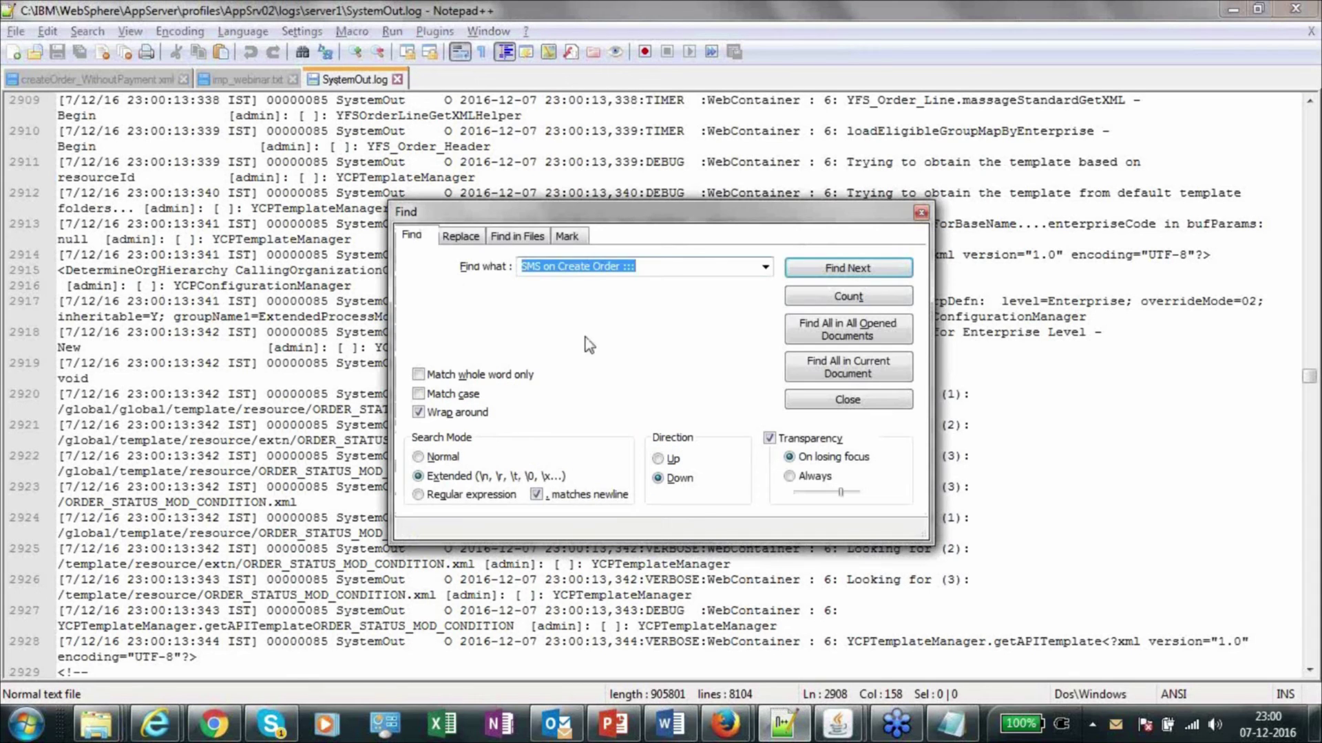
{"action": "left_click", "coordinate": [850, 270]}
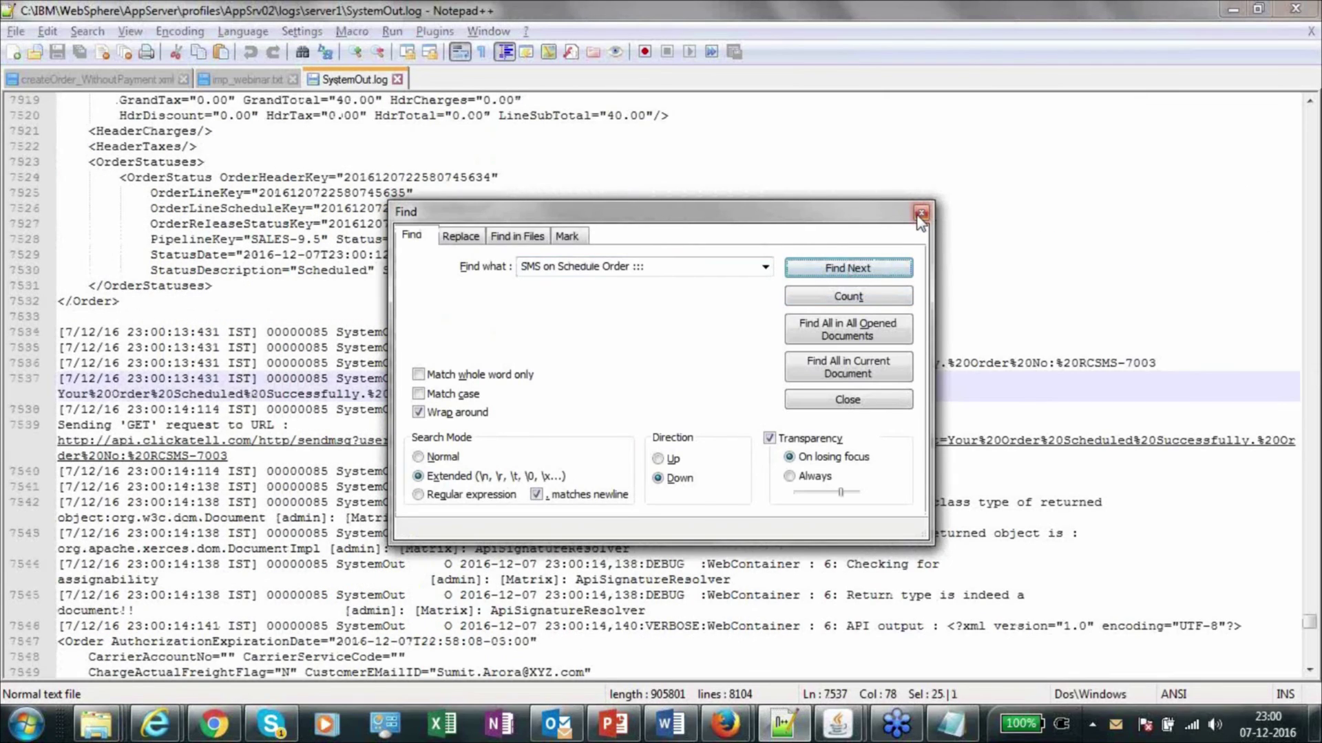
{"action": "left_click", "coordinate": [847, 400]}
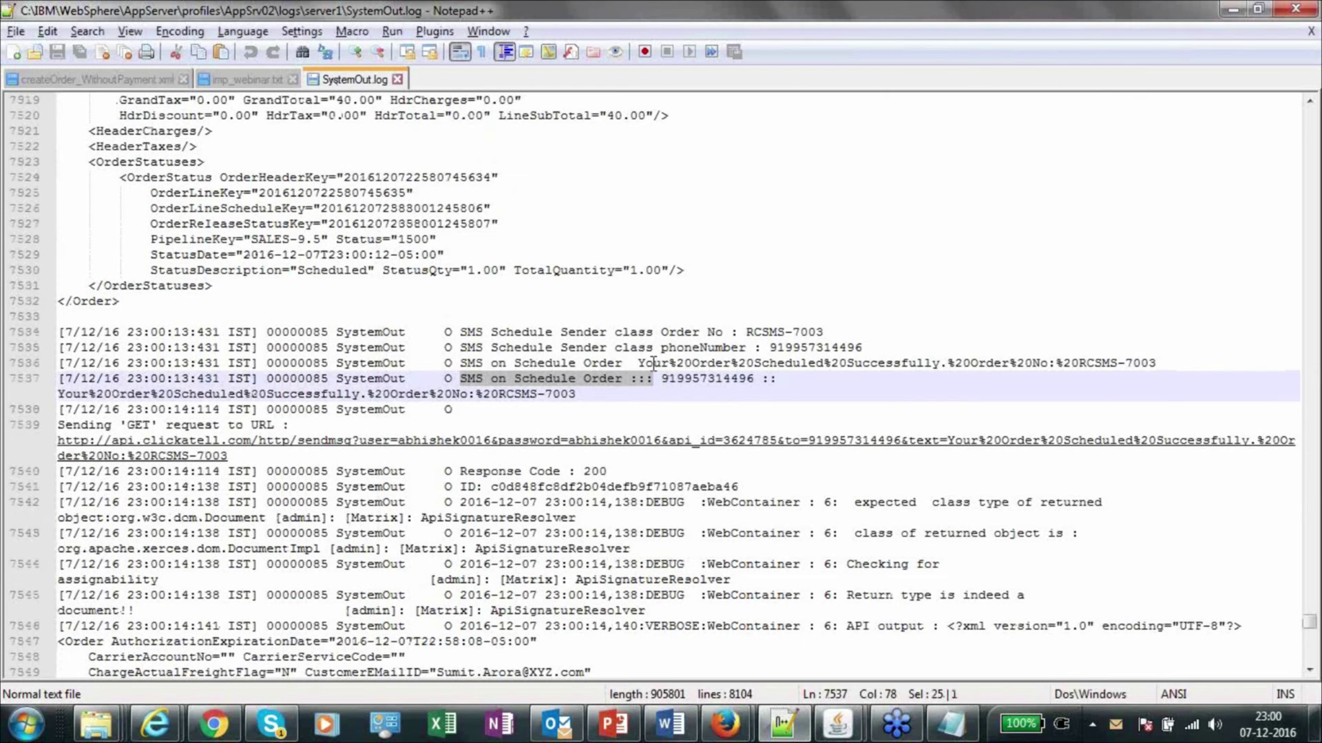
{"action": "left_click", "coordinate": [681, 379]}
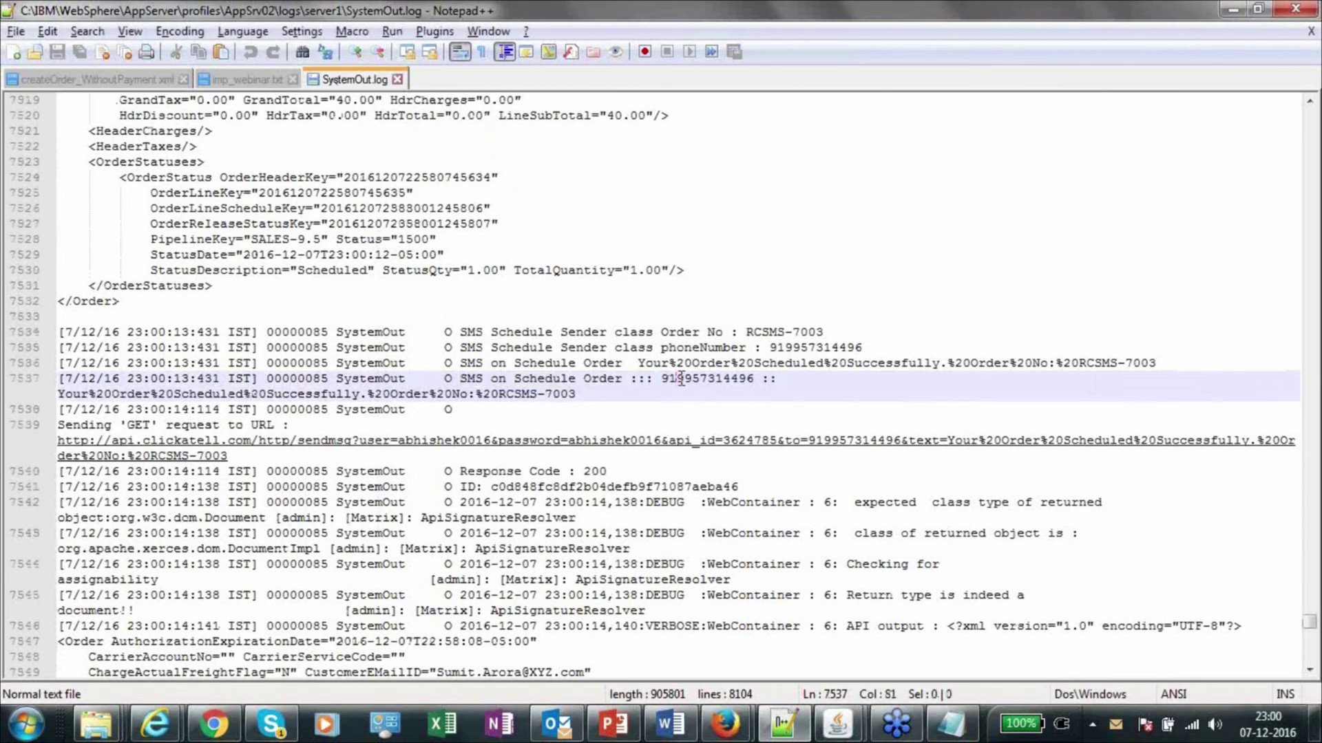
Examine the schedule SMS entry in SystemOut.log: the message text, the recipient's phone number, and the response code.
{"action": "double_click", "coordinate": [680, 378]}
{"action": "left_click", "coordinate": [702, 362]}
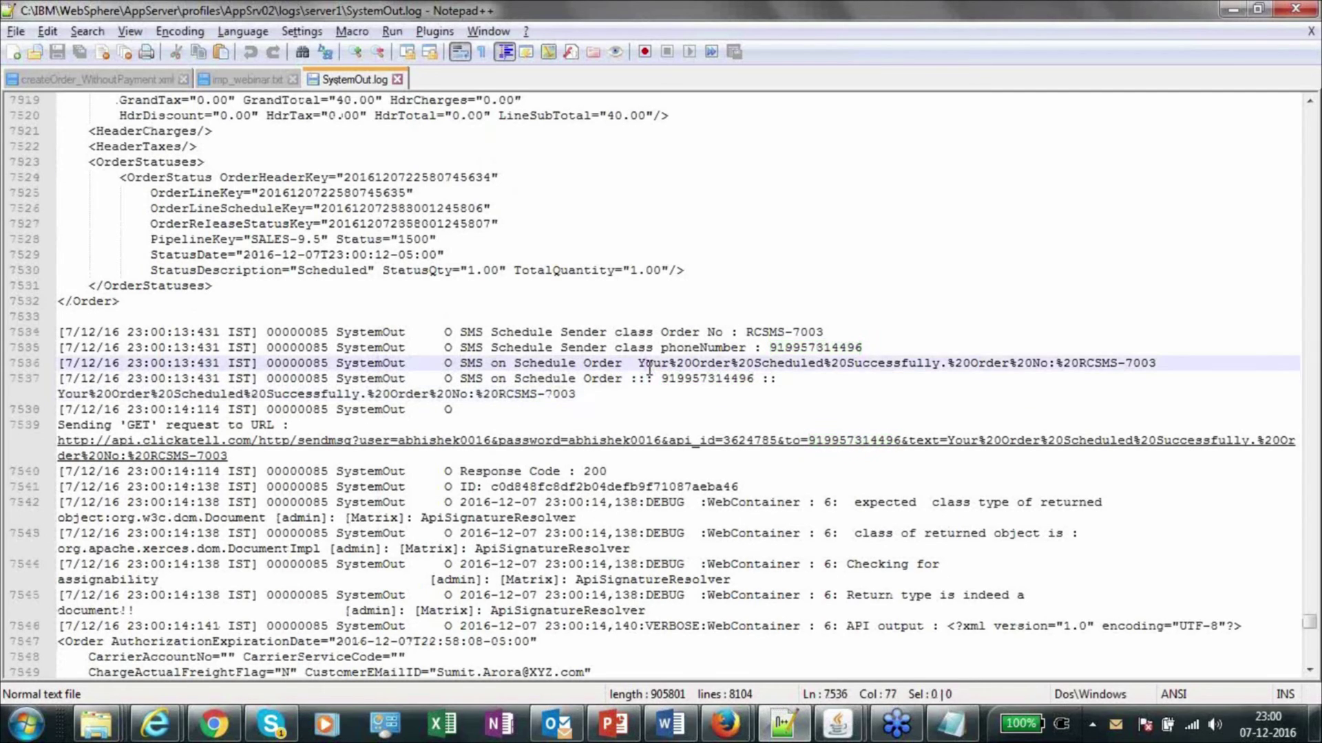
{"action": "left_click_drag", "start_coordinate": [702, 363], "coordinate": [874, 365]}
{"action": "double_click", "coordinate": [982, 363]}
{"action": "double_click", "coordinate": [1032, 363]}
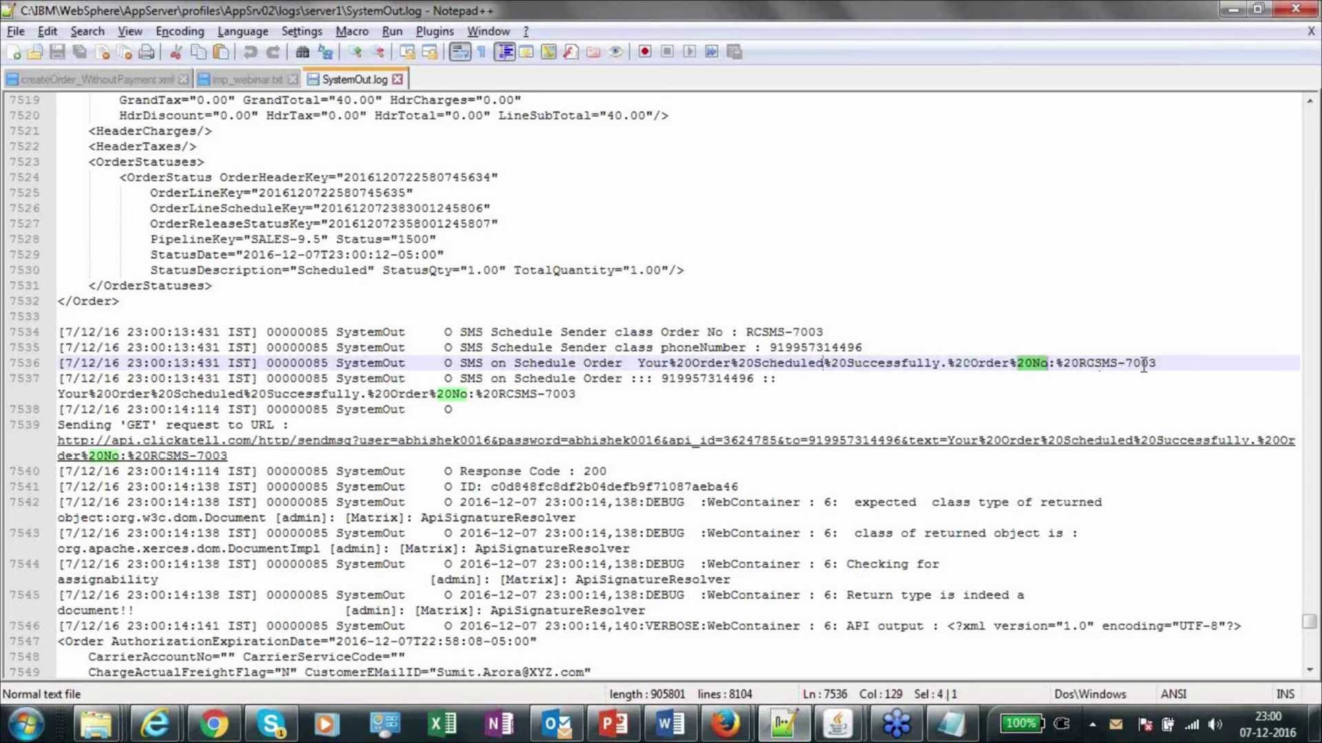
{"action": "left_click_drag", "start_coordinate": [1159, 364], "coordinate": [634, 373]}
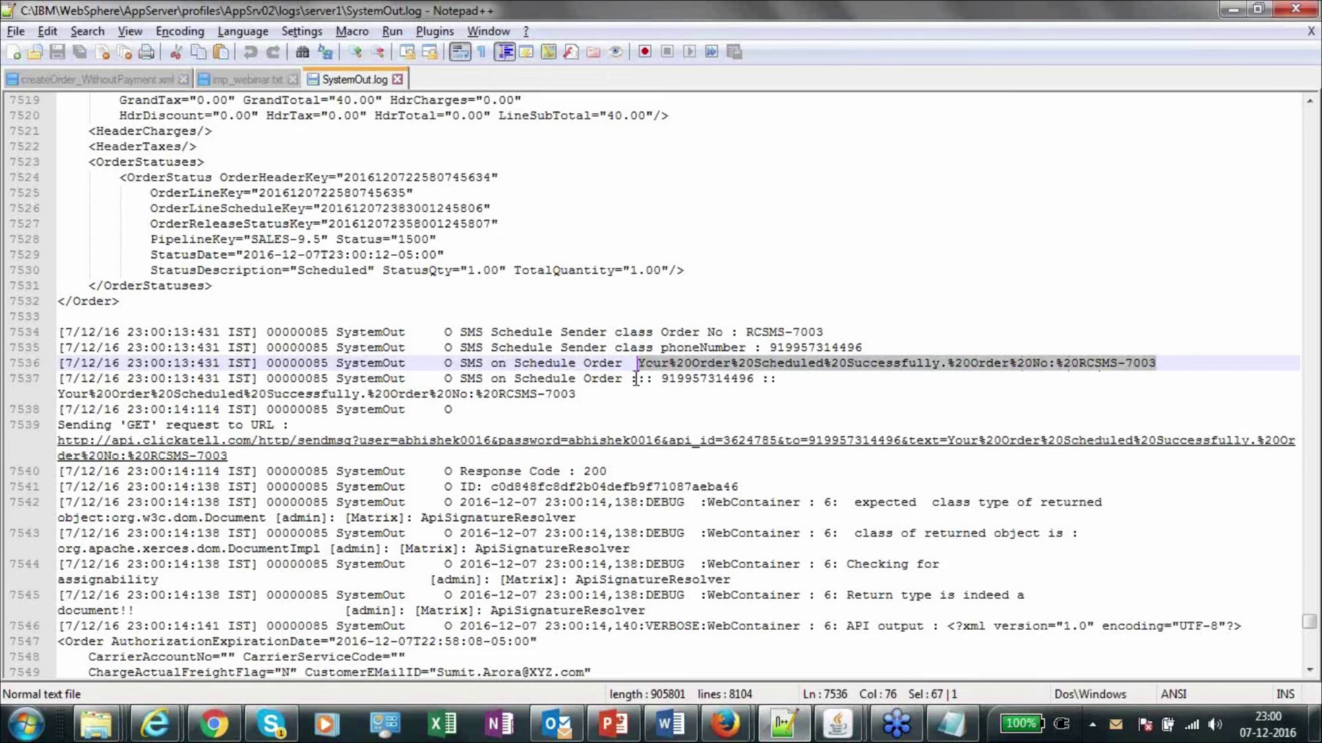
{"action": "double_click", "coordinate": [689, 380]}
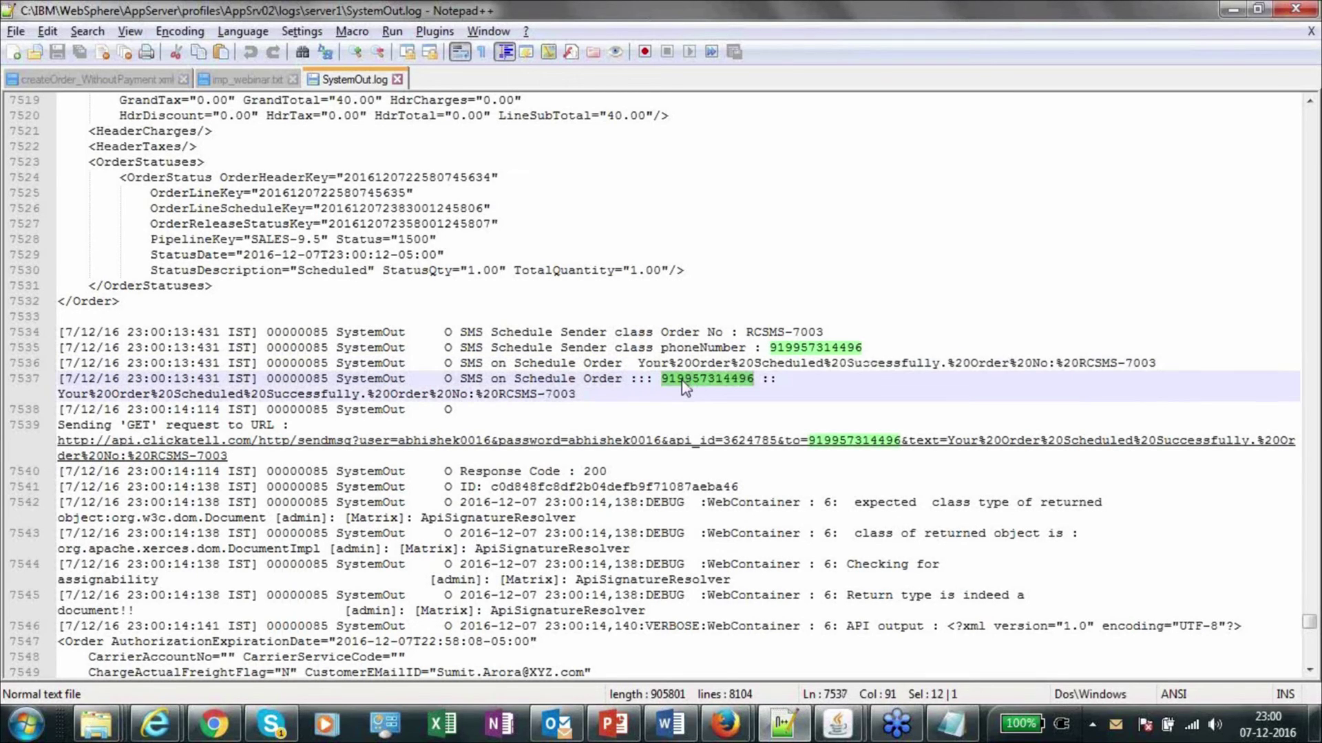
{"action": "left_click_drag", "start_coordinate": [611, 472], "coordinate": [455, 472]}
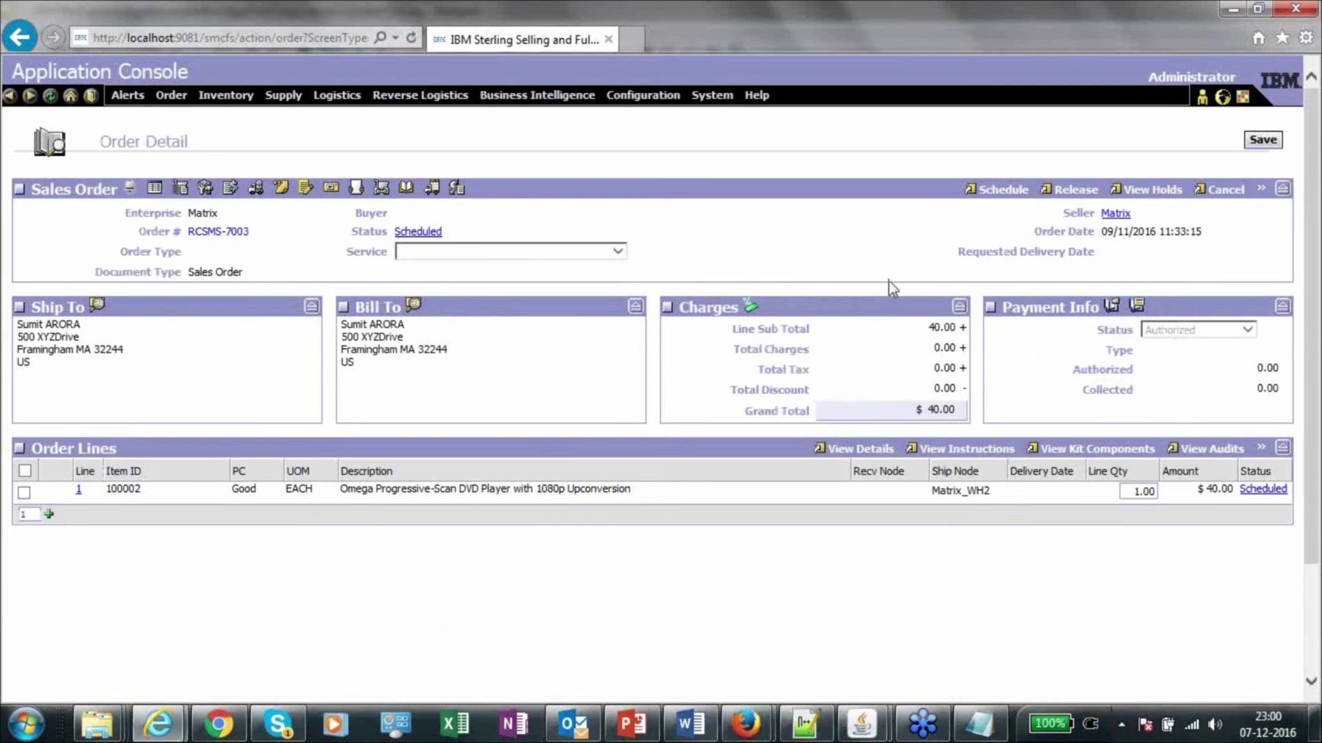
Switch to the Application Console and release the sales order using the "Default Scheduling Rule For Matrix" scheduling rule.
{"action": "left_click", "coordinate": [1069, 193]}
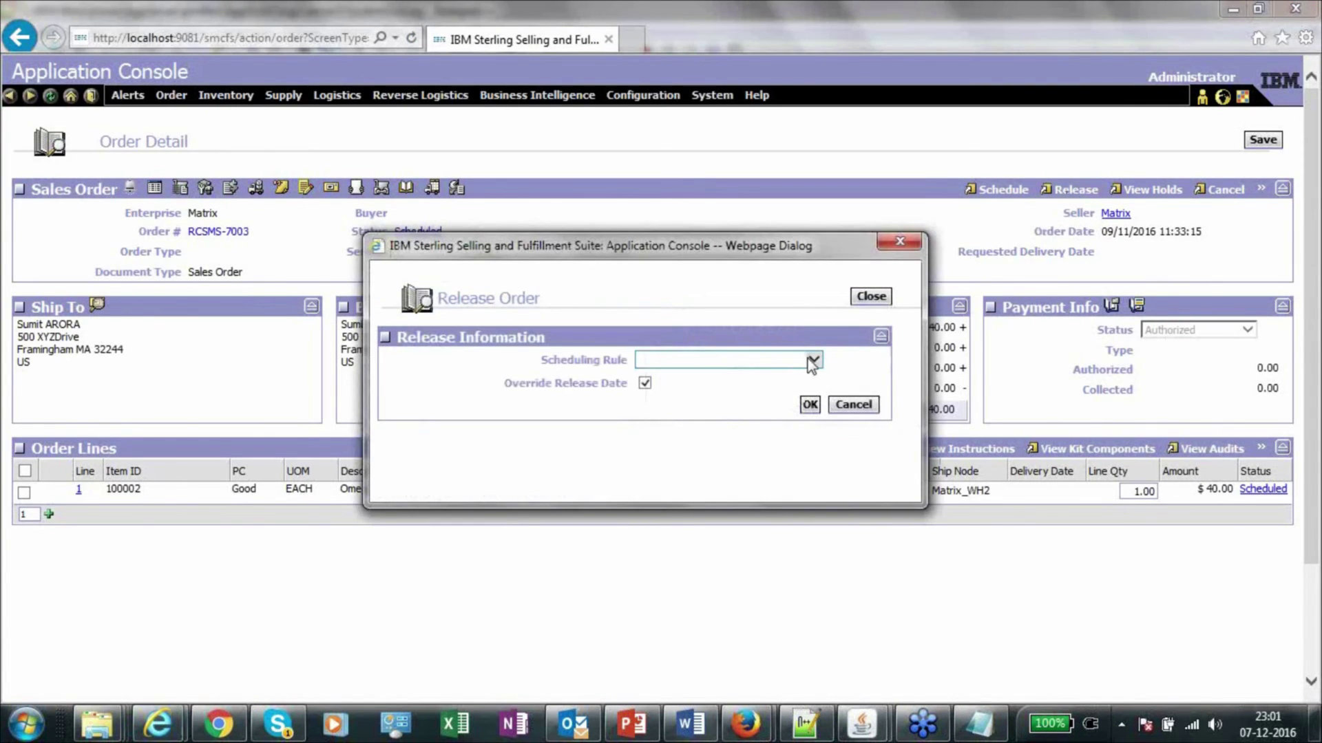
{"action": "left_click", "coordinate": [812, 360]}
{"action": "left_click", "coordinate": [802, 372]}
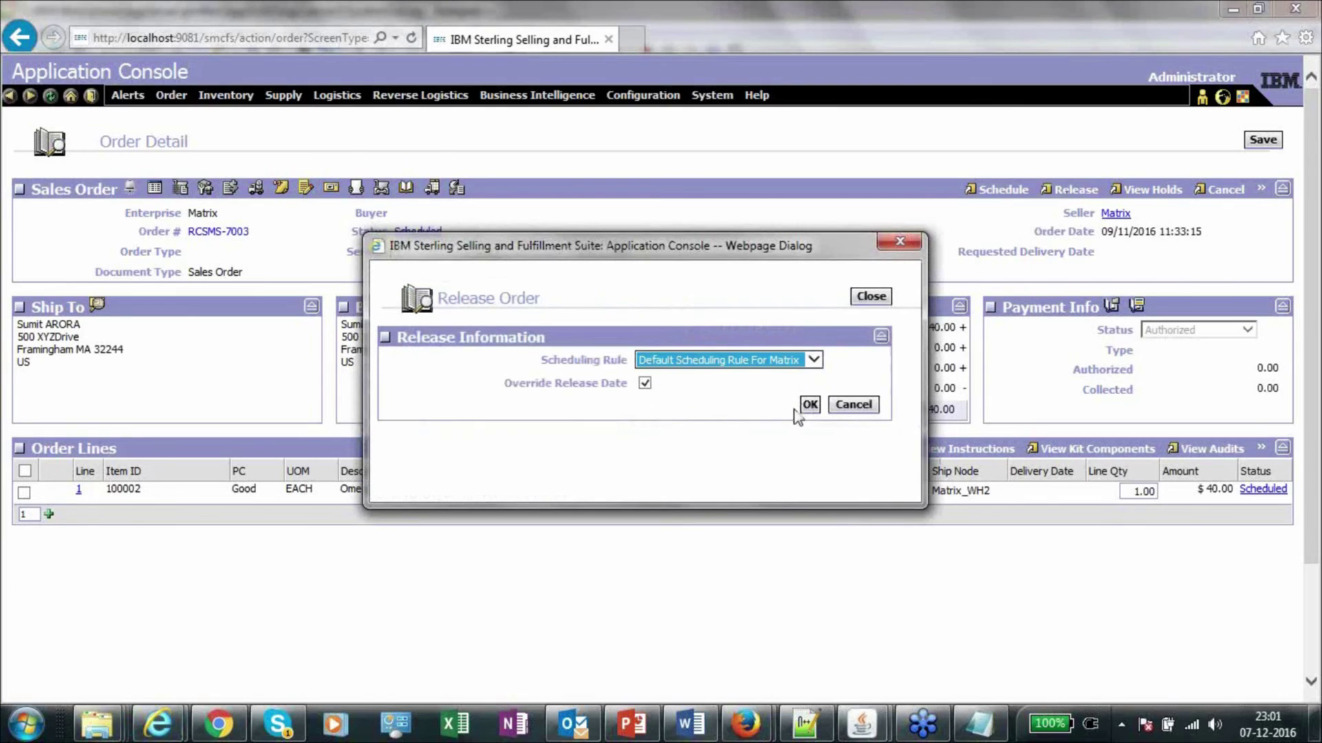
{"action": "left_click", "coordinate": [808, 406]}
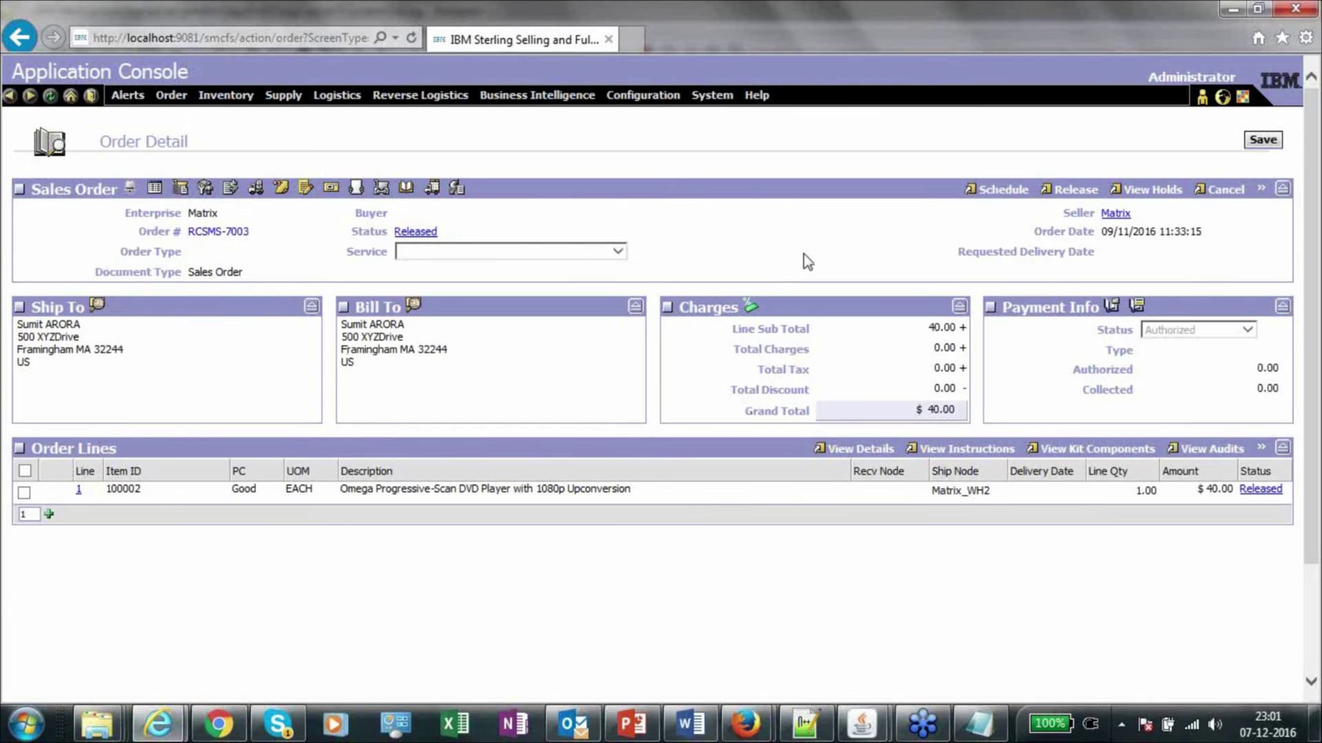
Switch to Notepad++, reload the modified SystemOut.log, and copy the line "on Release Order :::" from imp_webinar.txt.
{"action": "left_click", "coordinate": [810, 727]}
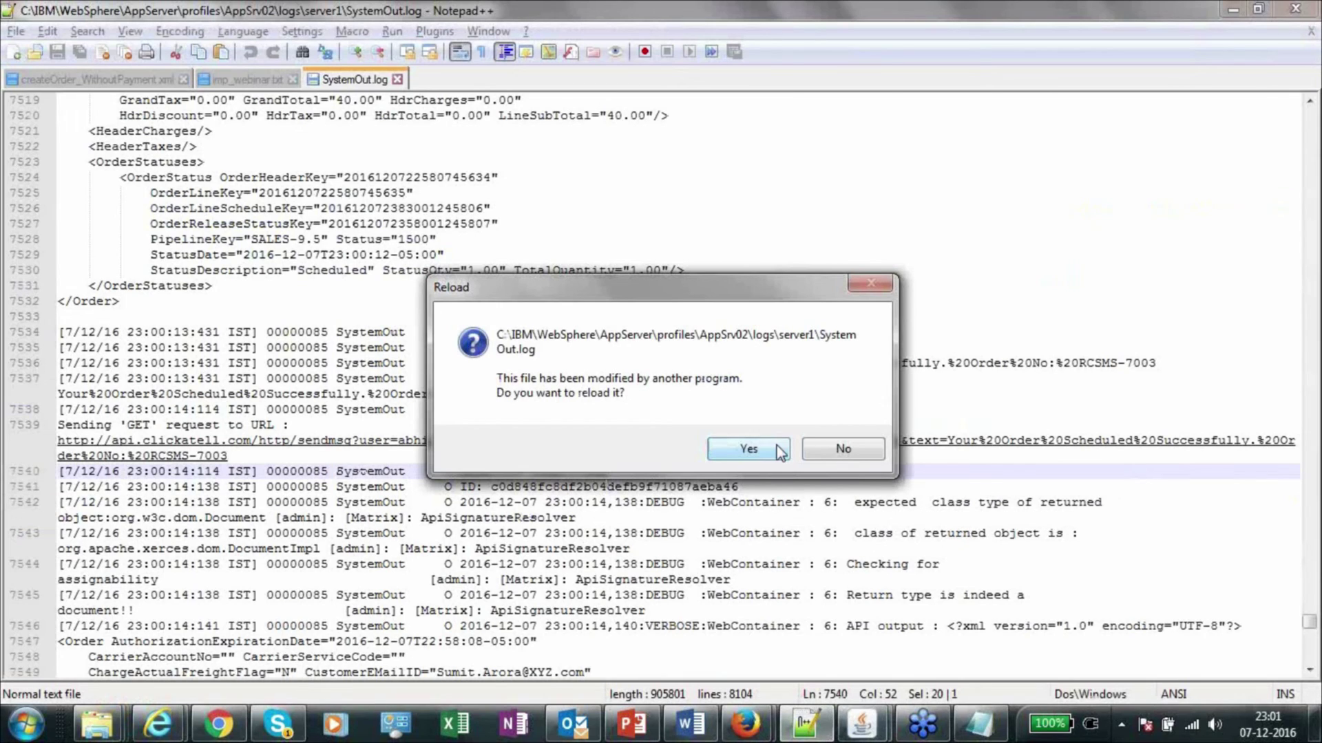
{"action": "left_click", "coordinate": [776, 448]}
{"action": "left_click", "coordinate": [246, 79]}
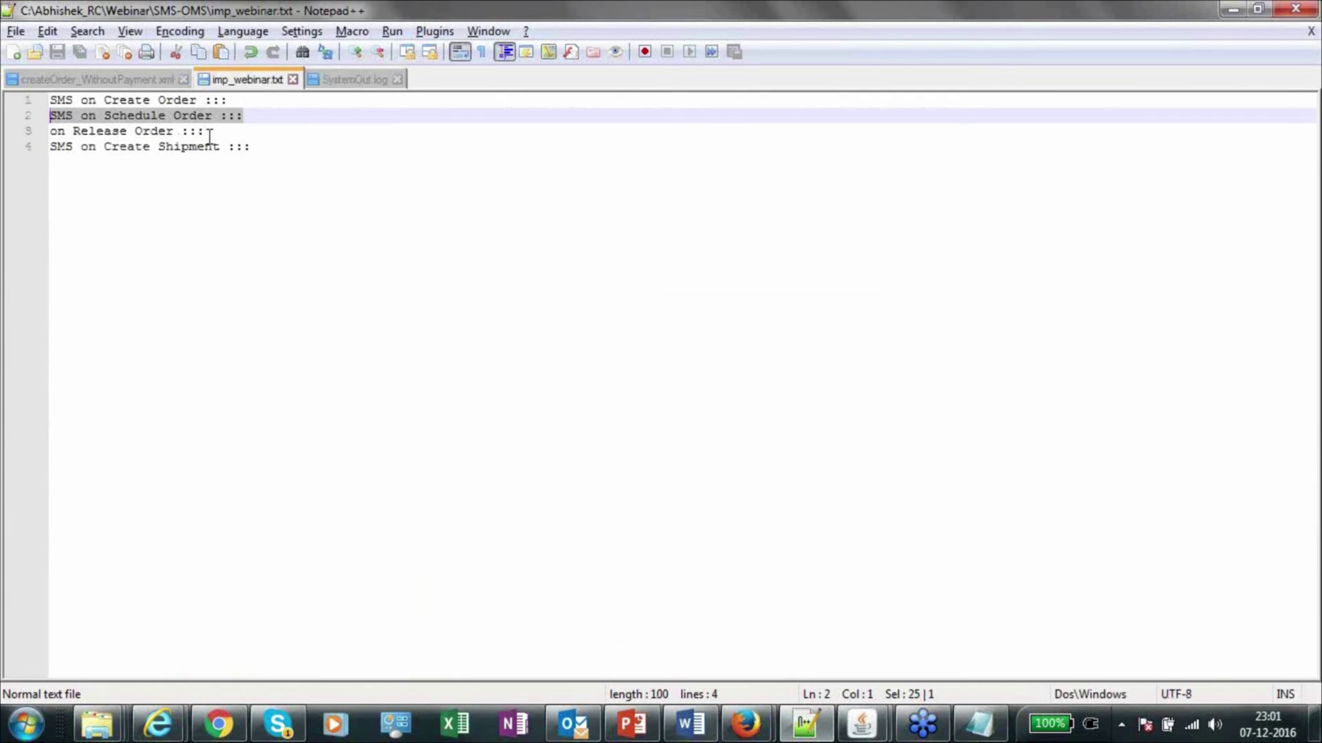
{"action": "key", "text": "Down"}
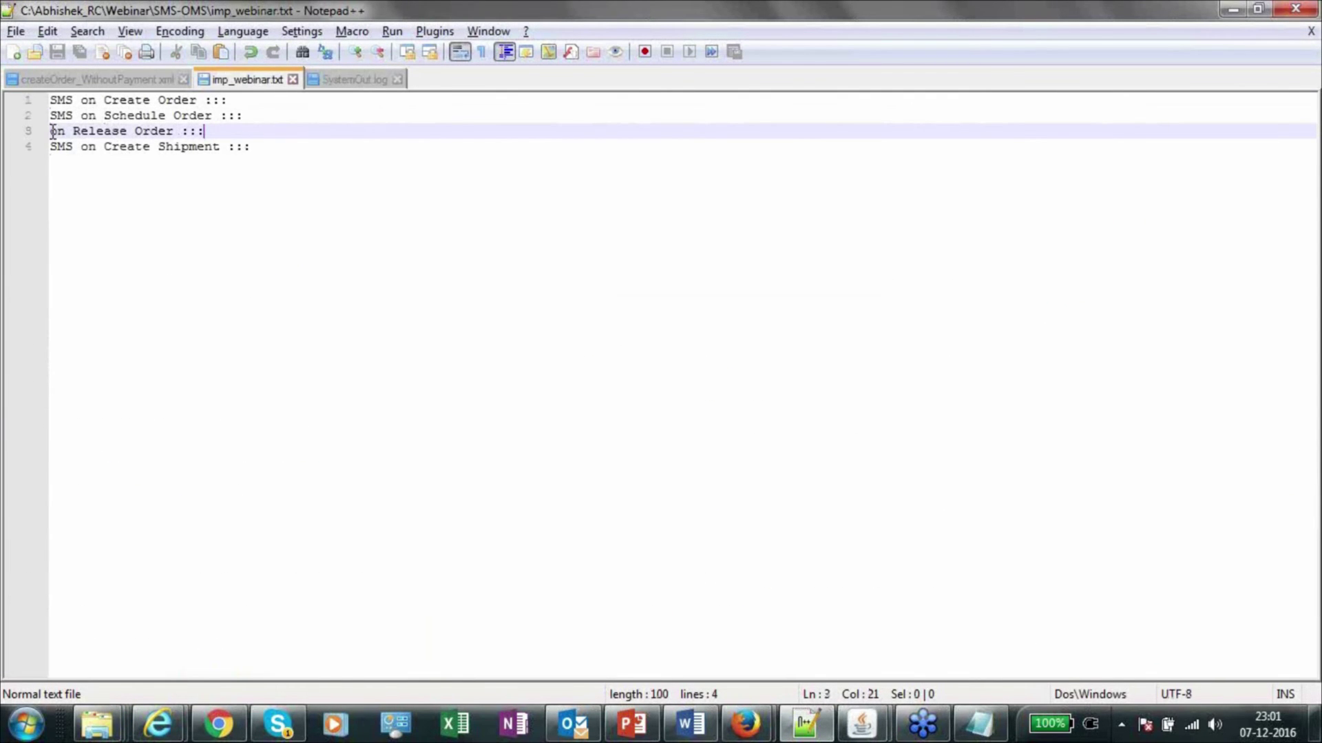
{"action": "key", "text": "shift+Home"}
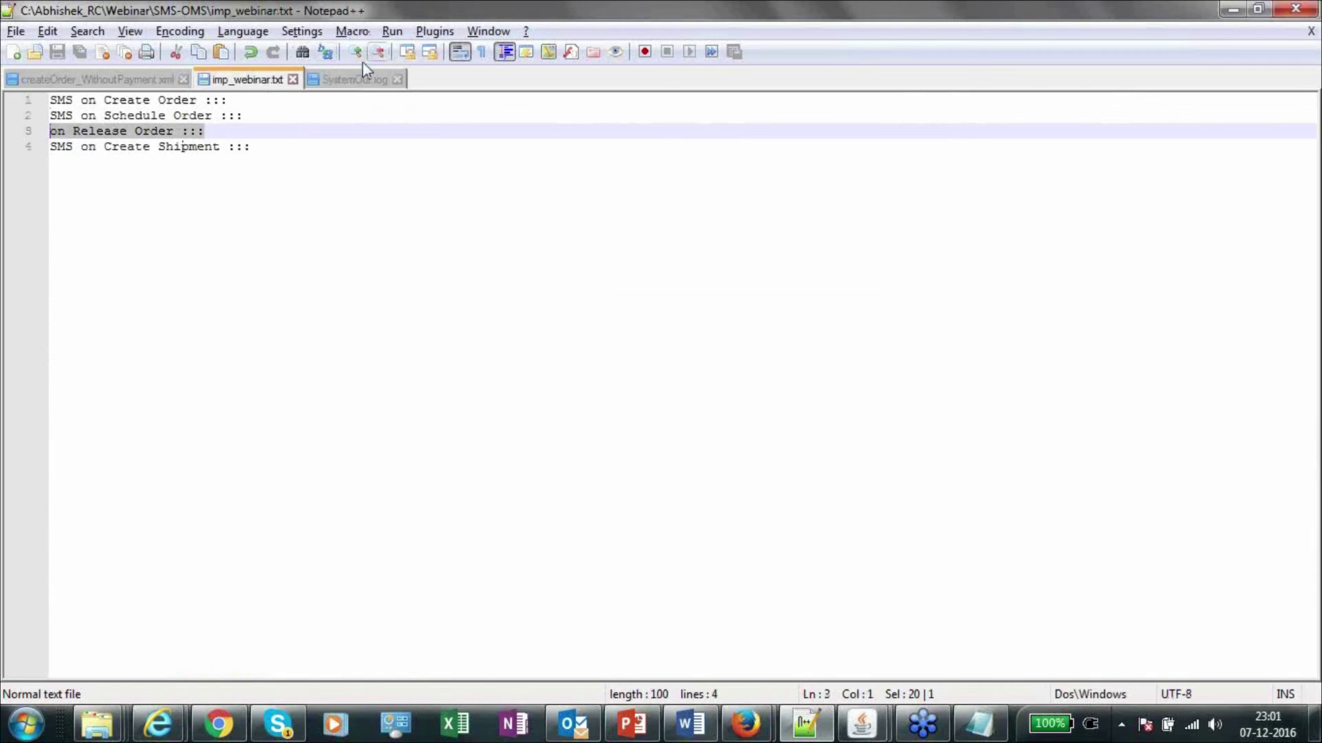
Search SystemOut.log for "on Release Order :::", shorten the search text to "on Release Order", and review the log's last entries.
{"action": "left_click", "coordinate": [349, 81]}
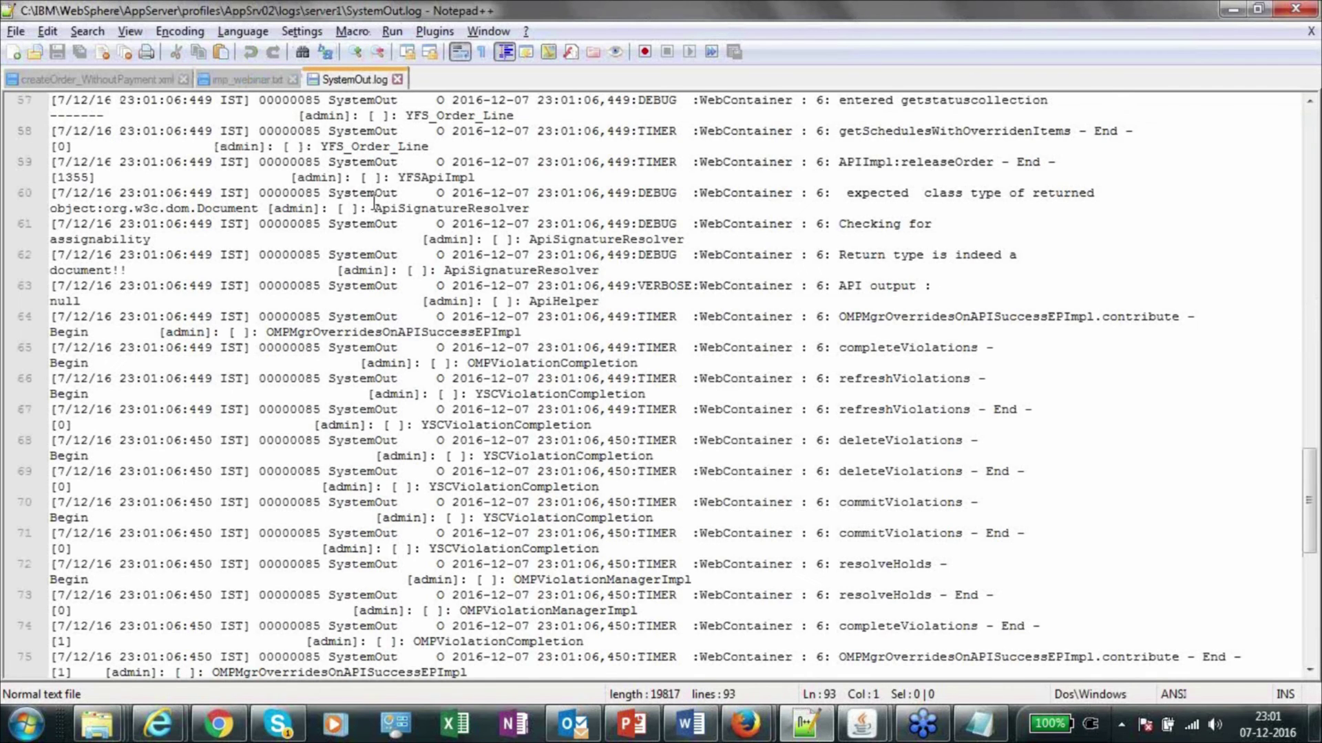
{"action": "key", "text": "ctrl+f"}
{"action": "key", "text": "Return"}
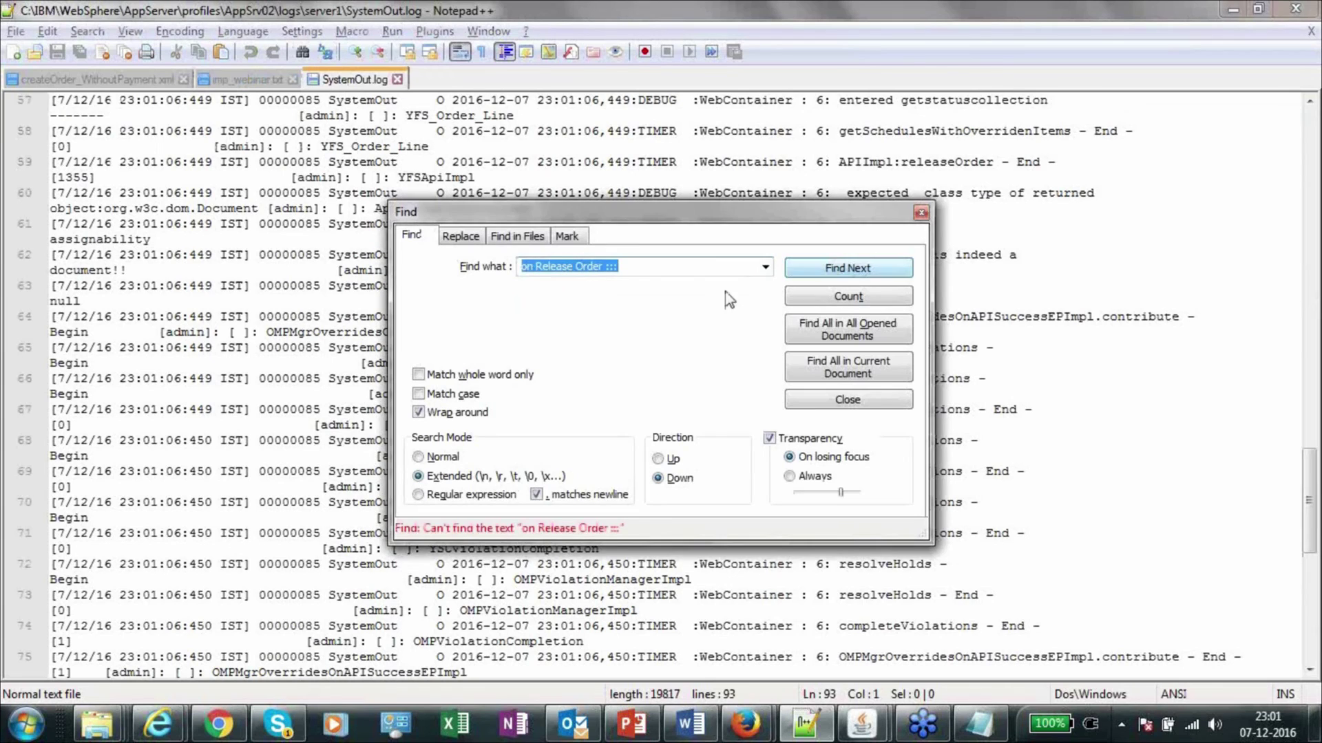
{"action": "left_click", "coordinate": [639, 269]}
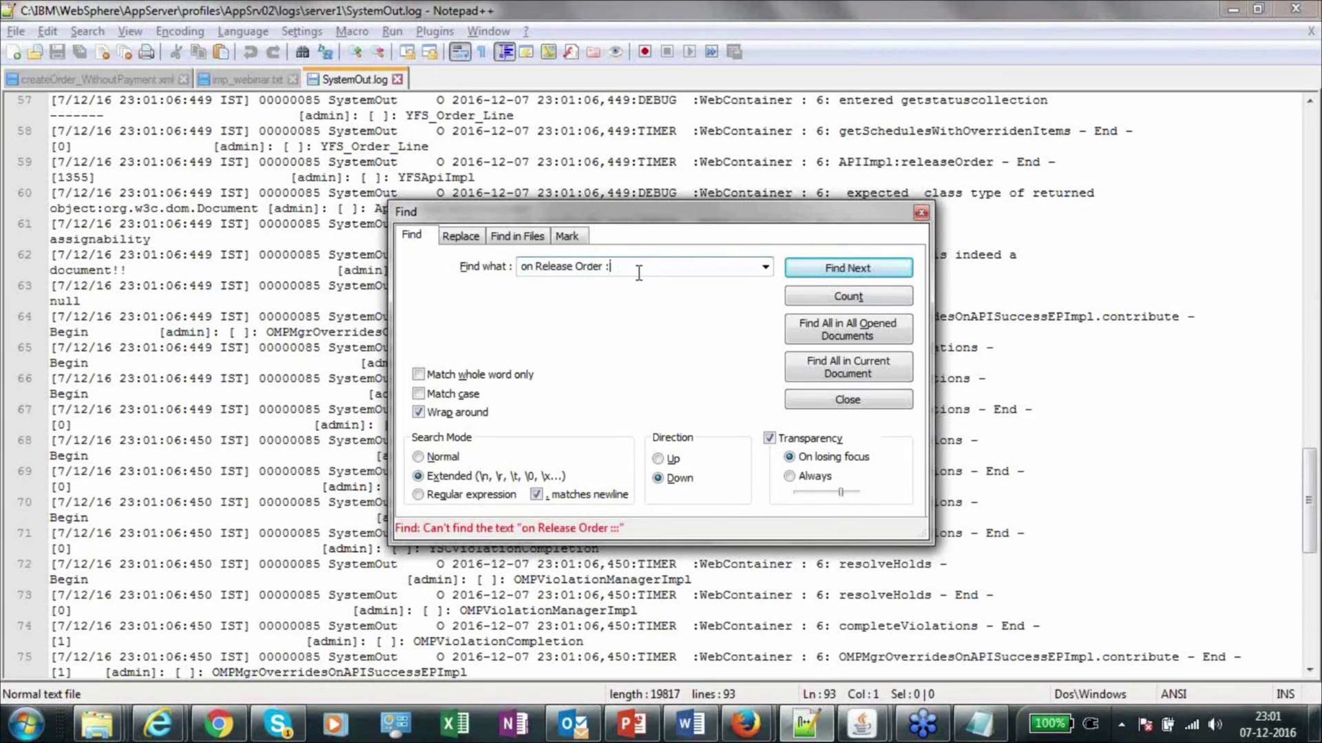
{"action": "triple_click", "coordinate": [639, 270]}
{"action": "key", "text": "Escape"}
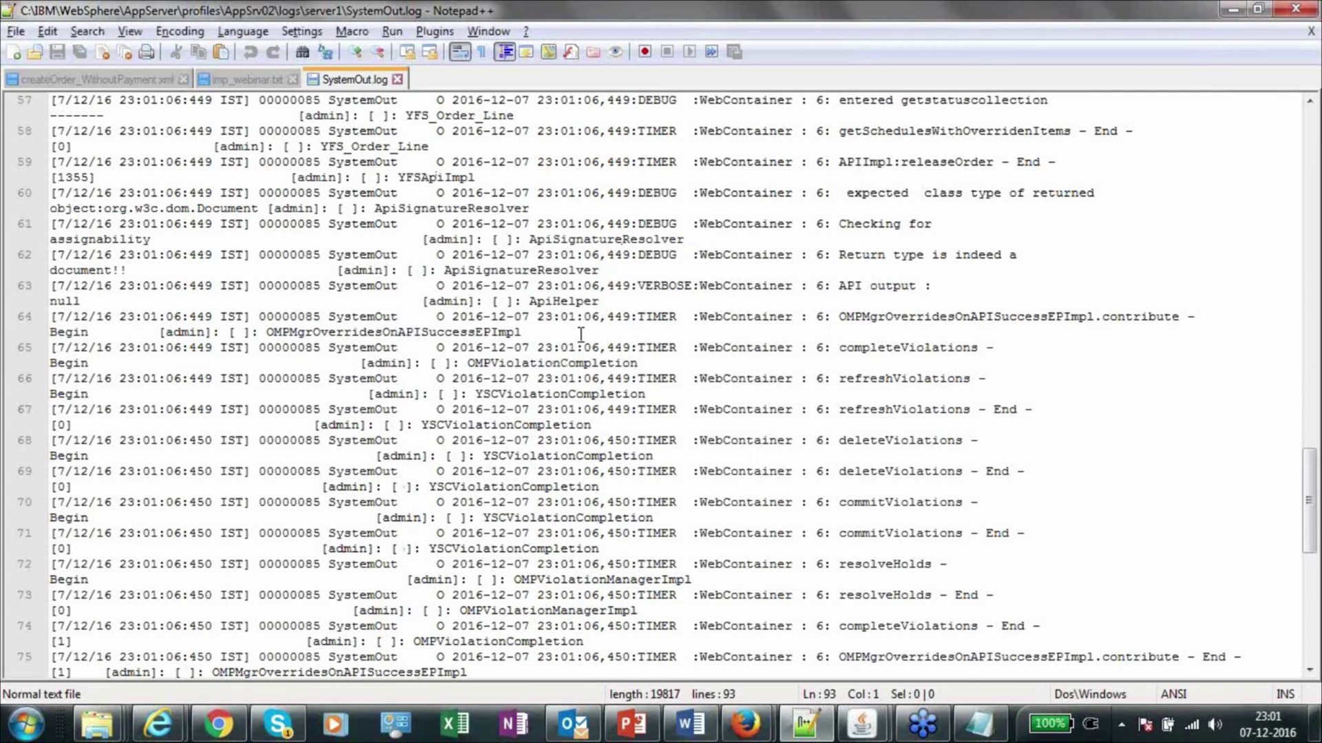
{"action": "scroll", "coordinate": [580, 334], "scroll_direction": "down", "scroll_amount": 1}
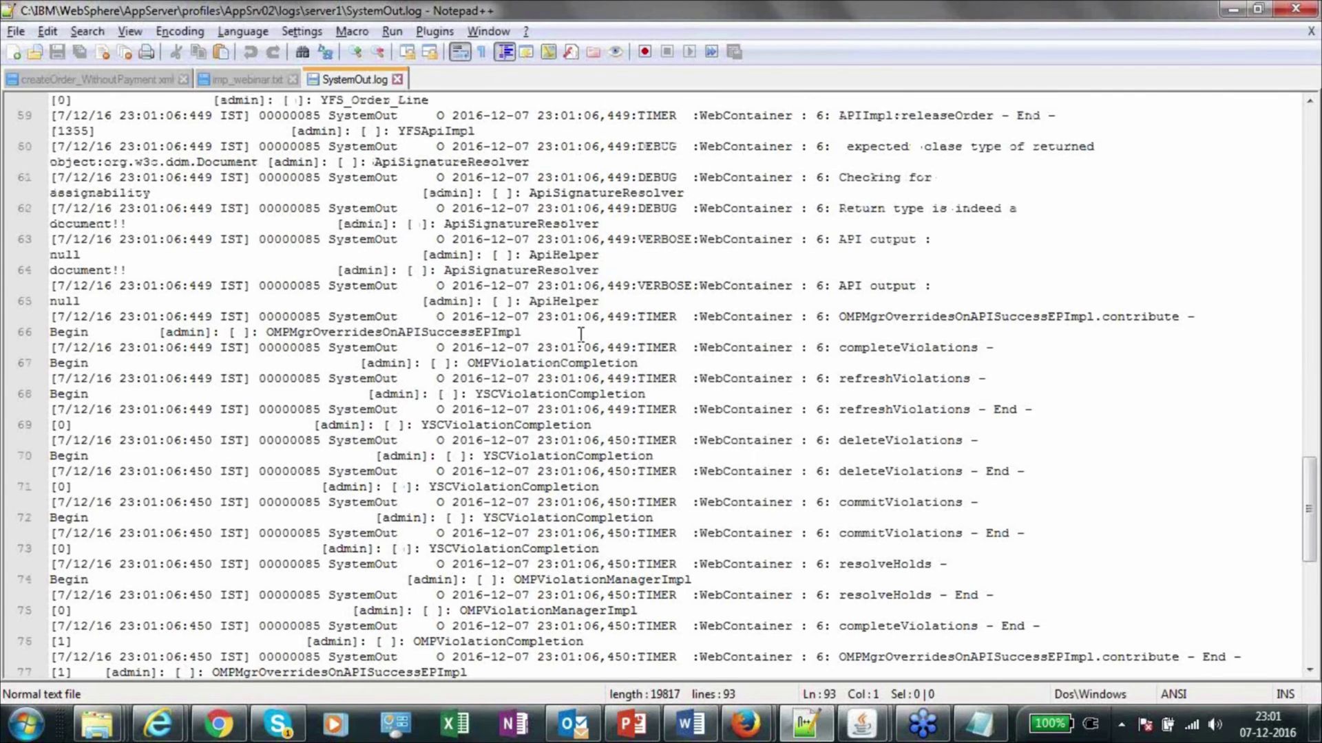
{"action": "scroll", "coordinate": [580, 334], "scroll_direction": "down", "scroll_amount": 5}
{"action": "scroll", "coordinate": [582, 334], "scroll_direction": "down", "scroll_amount": 7}
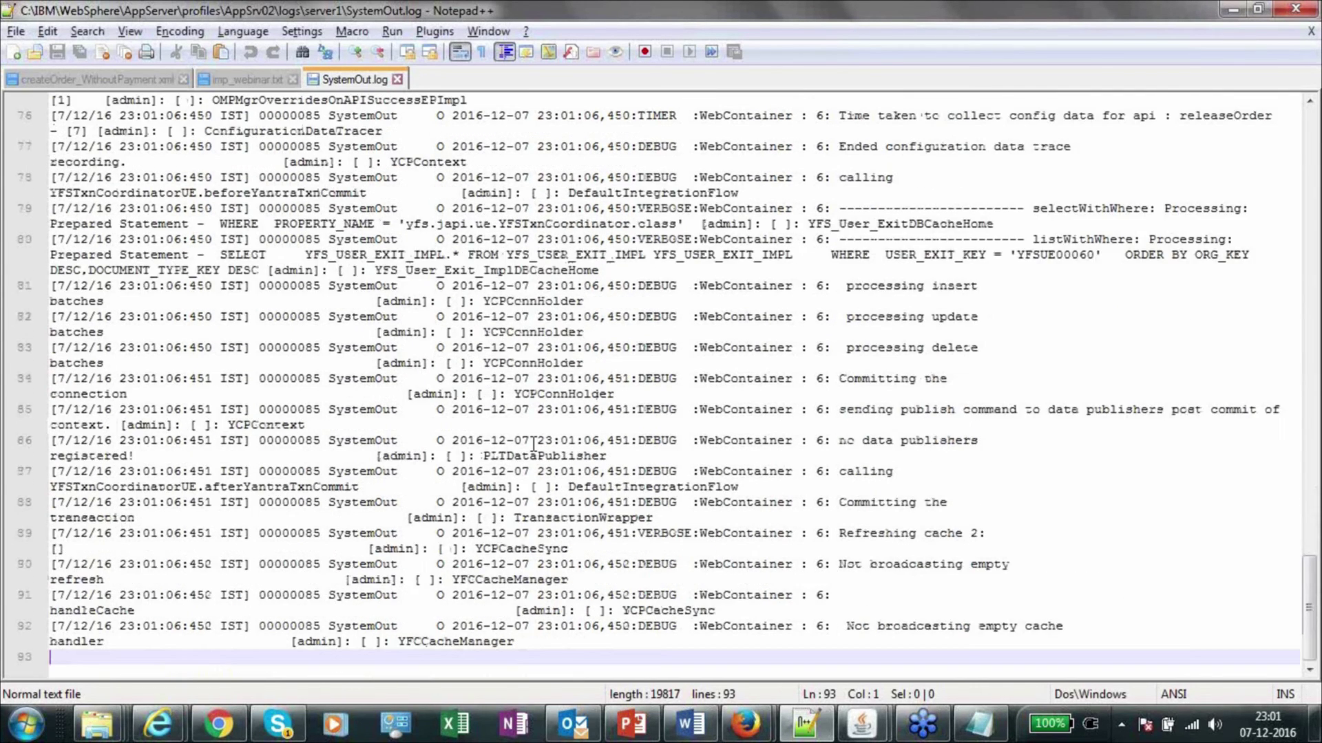
Close SystemOut.log, refresh the server1 logs folder in Windows Explorer, and reopen the file in Notepad++.
{"action": "mouse_move", "coordinate": [97, 723]}
{"action": "left_click", "coordinate": [337, 629]}
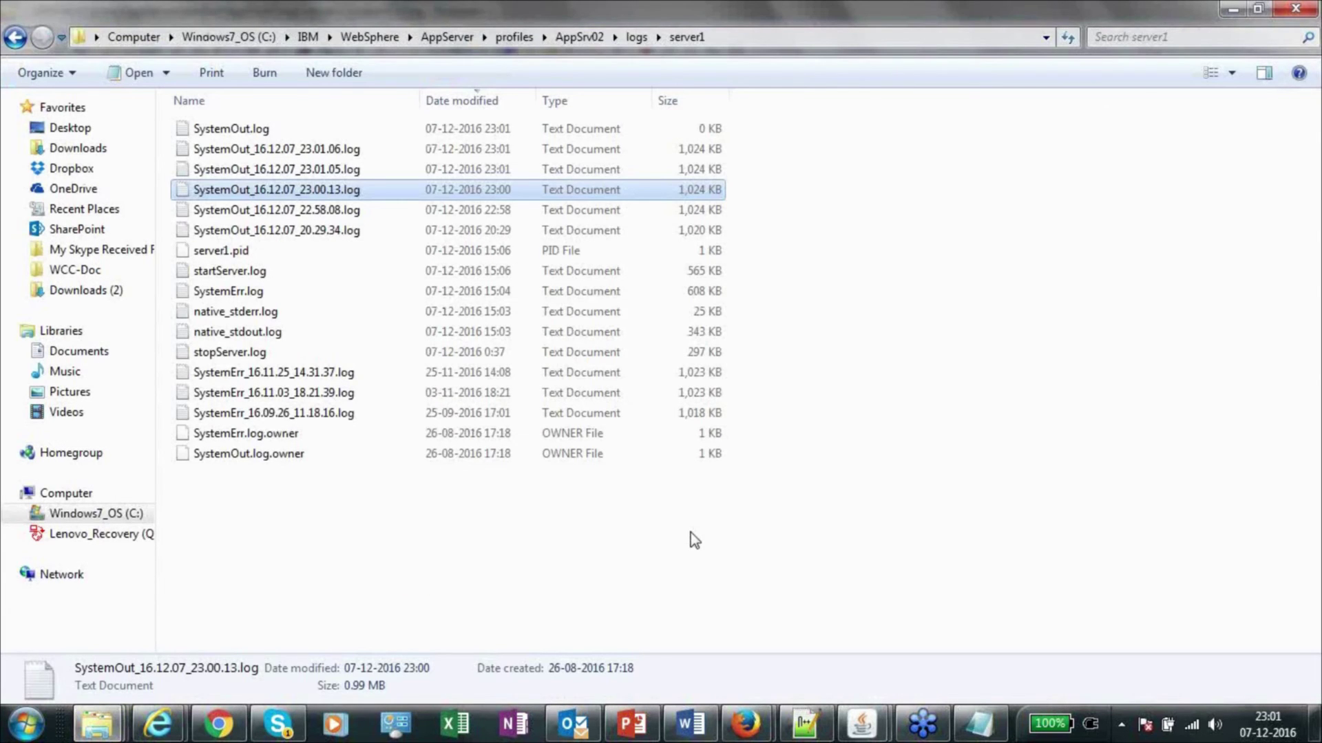
{"action": "key", "text": "alt+Tab"}
{"action": "key", "text": "alt+Tab"}
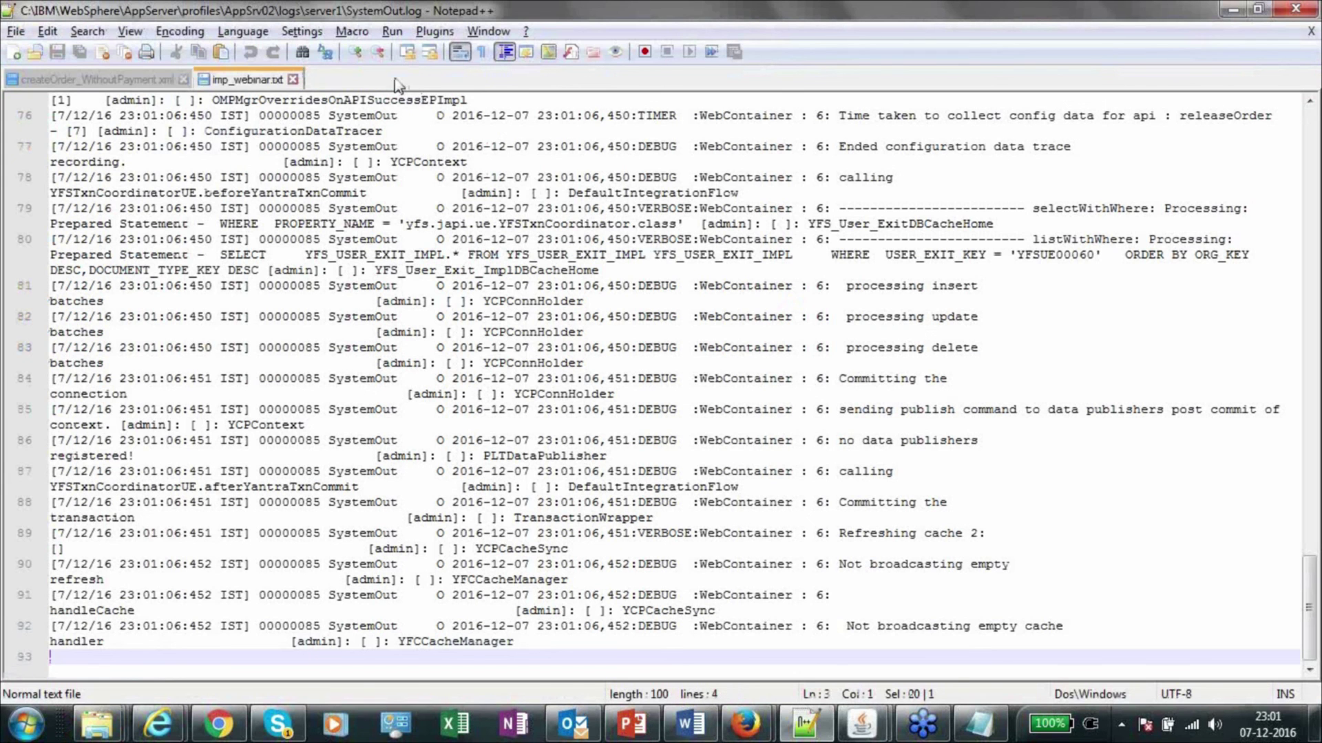
{"action": "mouse_move", "coordinate": [96, 723]}
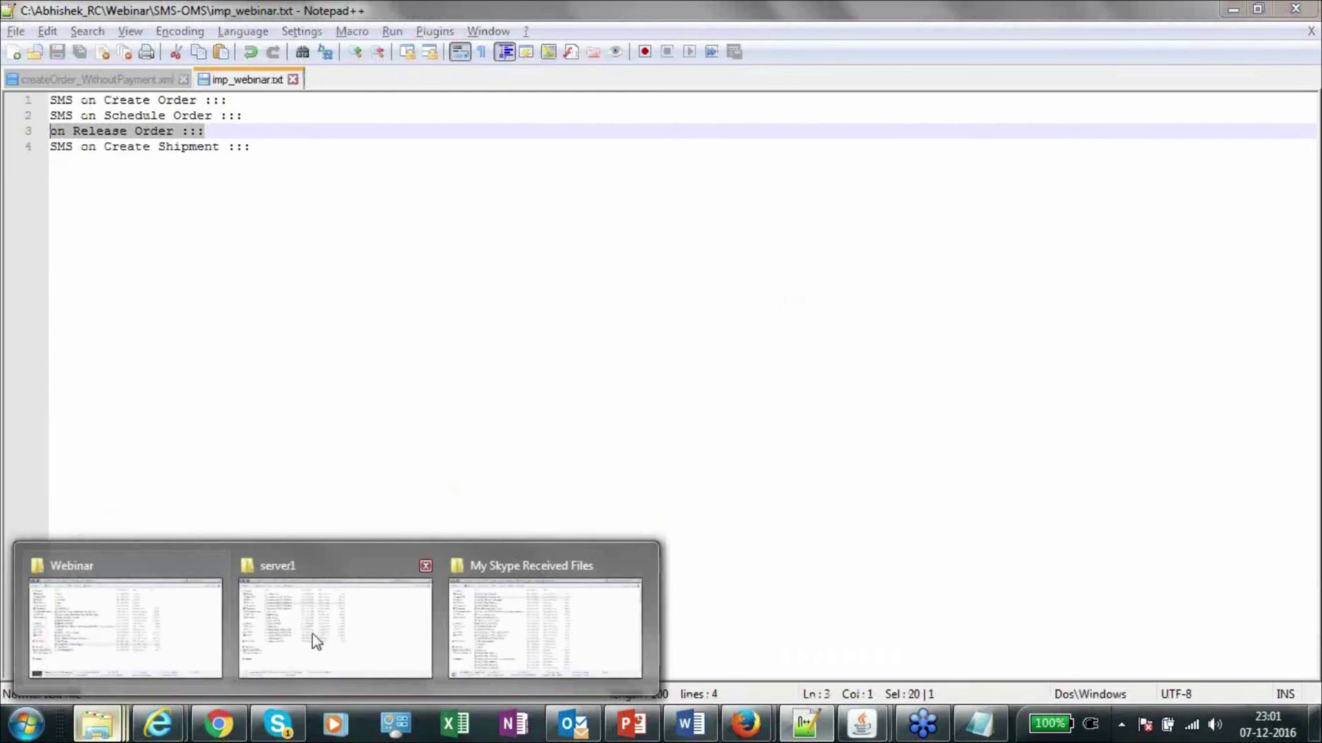
{"action": "left_click", "coordinate": [413, 628]}
{"action": "right_click", "coordinate": [969, 252]}
{"action": "left_click", "coordinate": [1001, 325]}
{"action": "right_click", "coordinate": [941, 298]}
{"action": "left_click", "coordinate": [963, 346]}
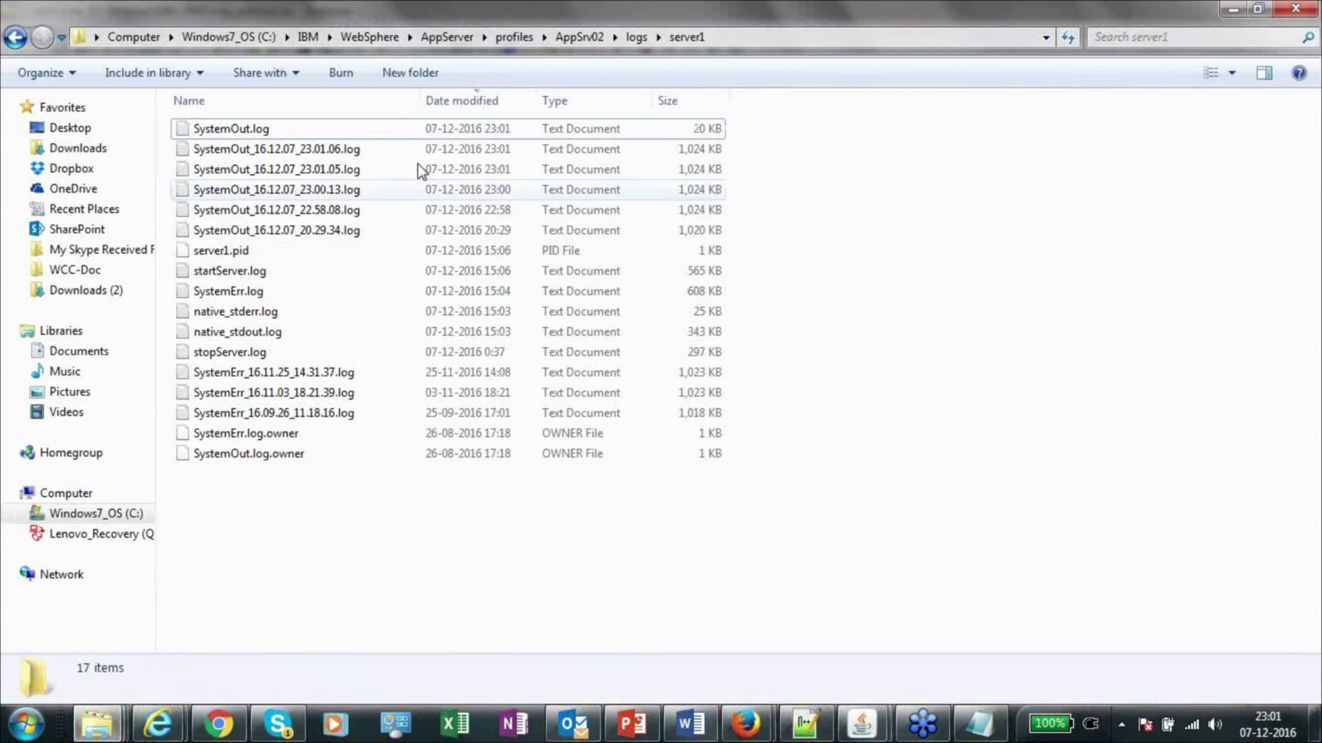
{"action": "right_click", "coordinate": [279, 128]}
{"action": "left_click", "coordinate": [334, 184]}
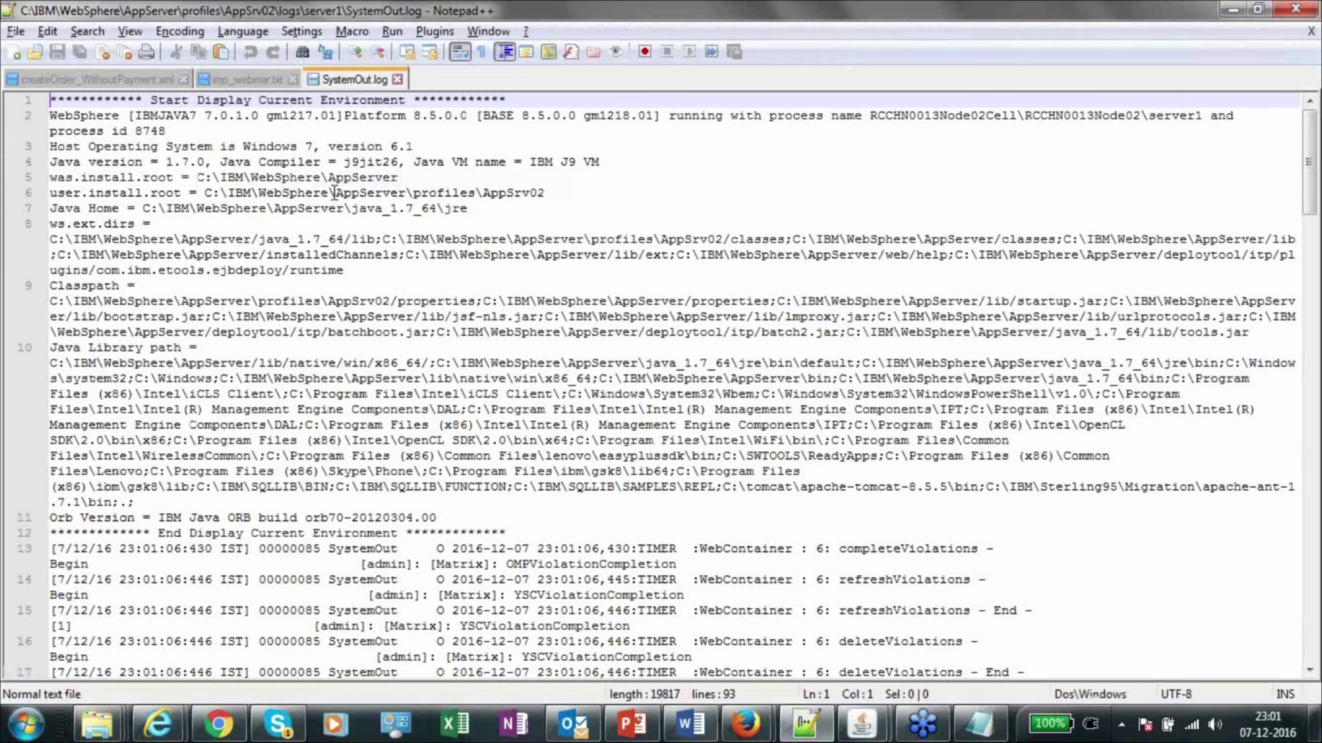
Search the reopened SystemOut.log for "on Release Order" and look through its entries.
{"action": "key", "text": "ctrl+f"}
{"action": "left_click", "coordinate": [848, 268]}
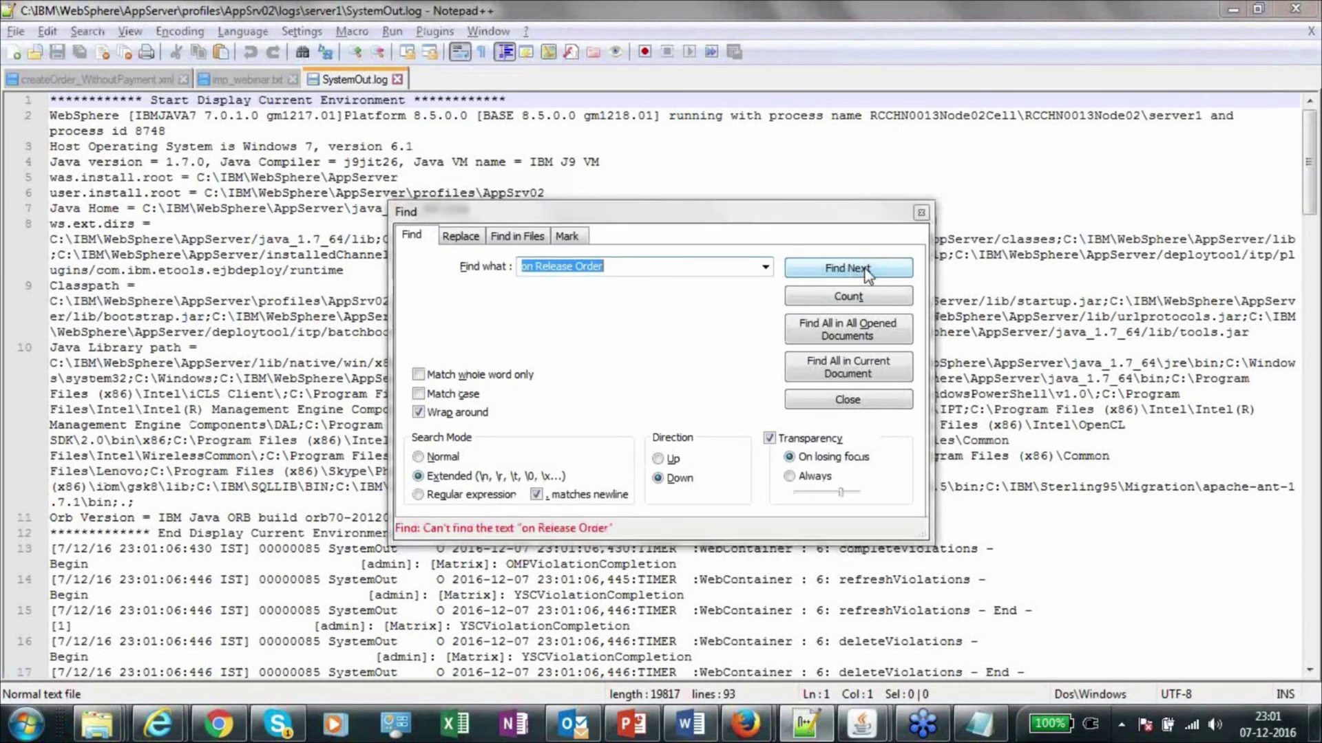
{"action": "left_click", "coordinate": [718, 274]}
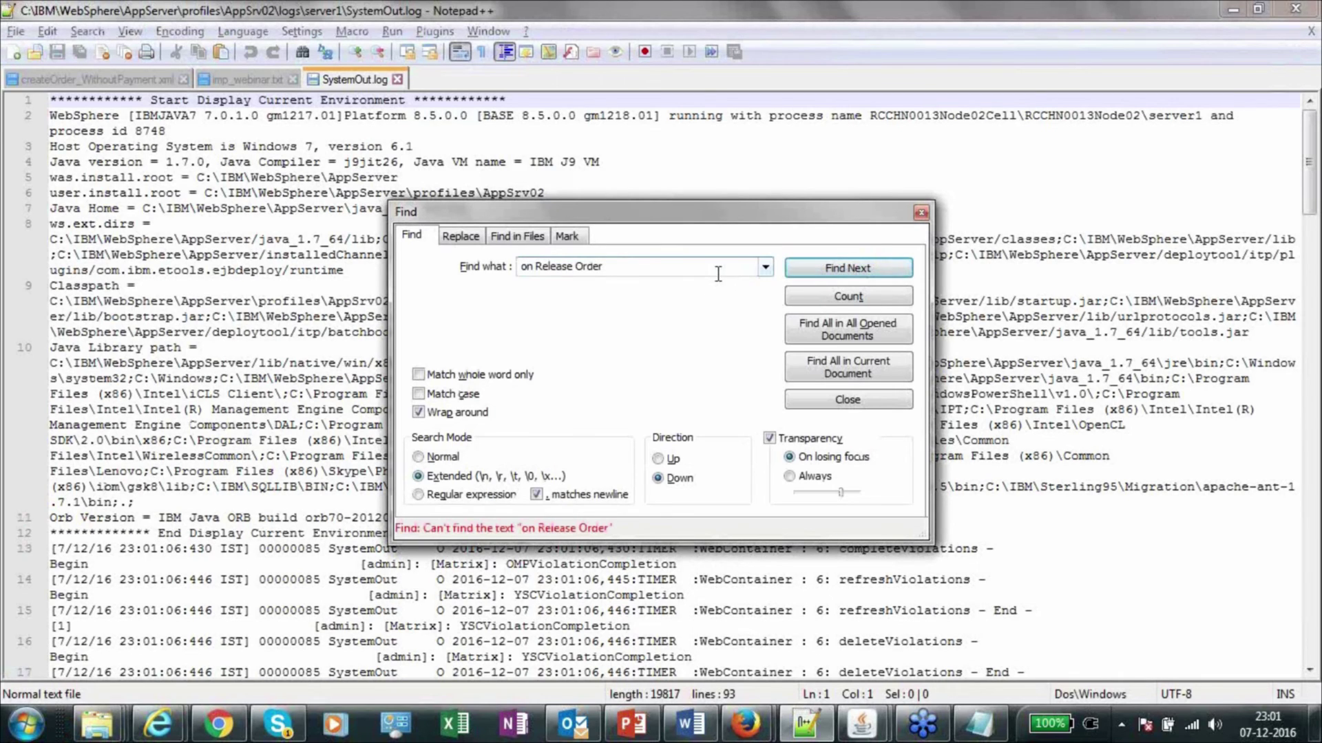
{"action": "left_click", "coordinate": [921, 212]}
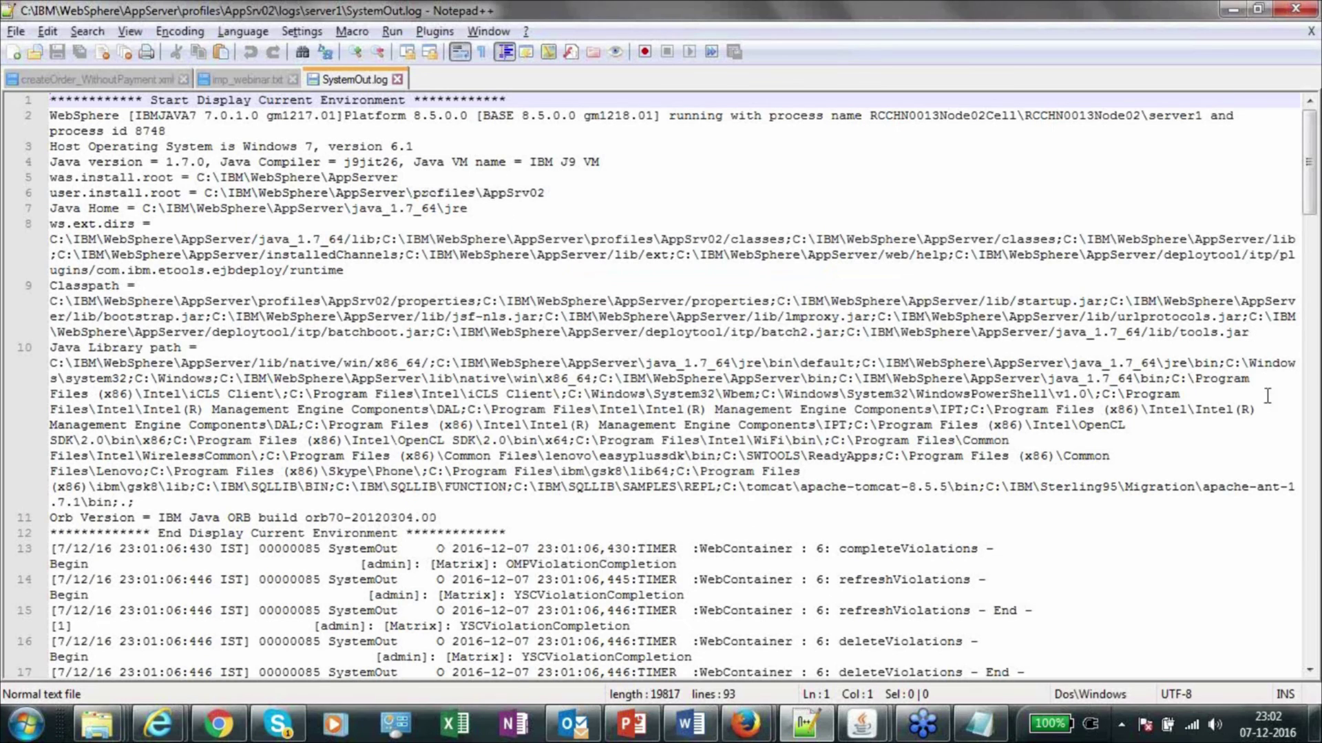
{"action": "scroll", "coordinate": [1267, 396], "scroll_direction": "down", "scroll_amount": 2}
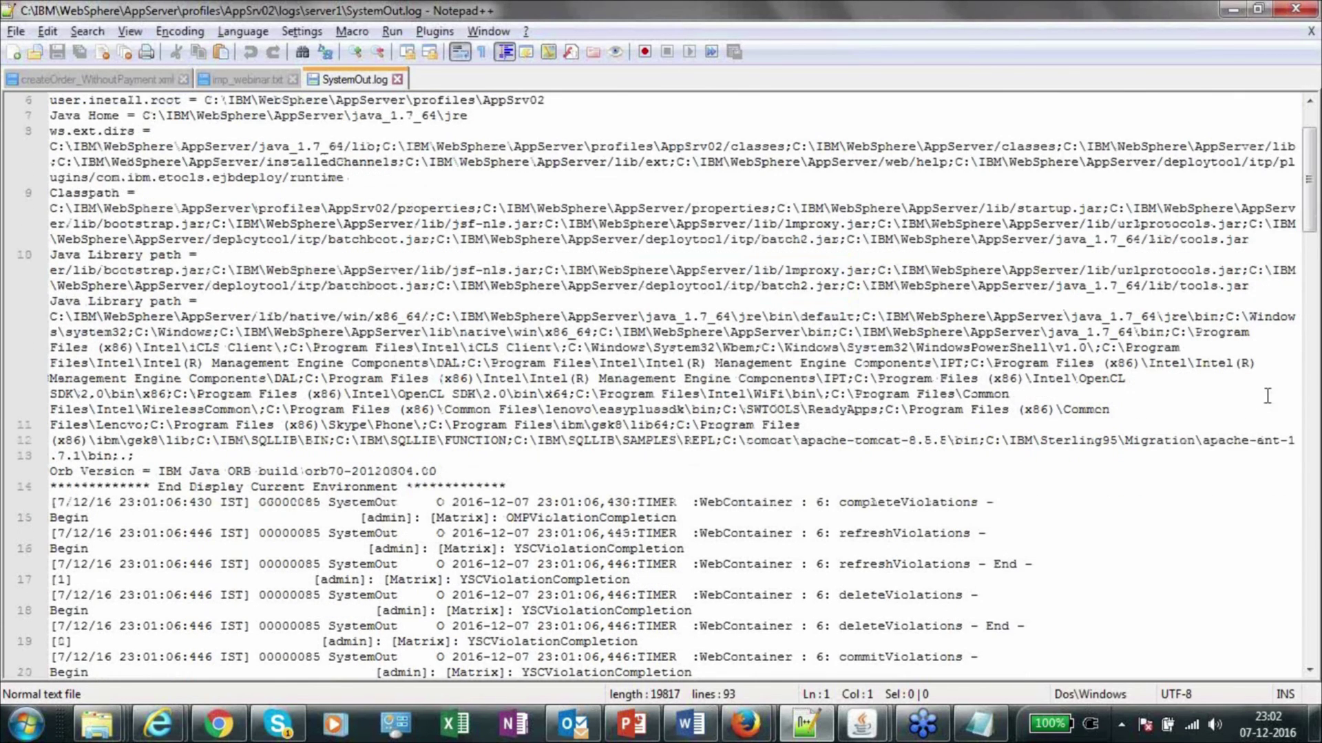
{"action": "scroll", "coordinate": [1267, 396], "scroll_direction": "down", "scroll_amount": 20}
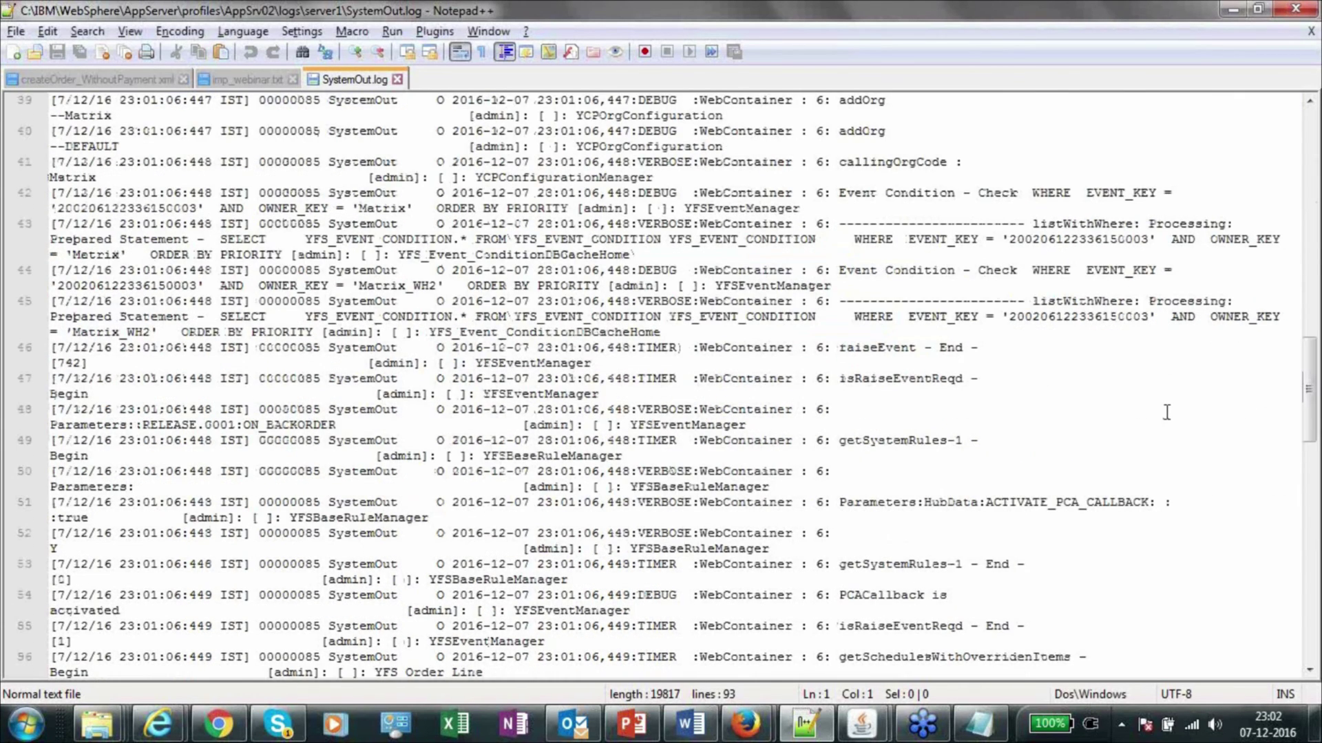
{"action": "scroll", "coordinate": [1167, 412], "scroll_direction": "down", "scroll_amount": 10}
Return to the server1 logs folder, refresh it, and open SystemOut_16.12.07_23.01.06.log in Notepad++.
{"action": "key", "text": "alt+Tab"}
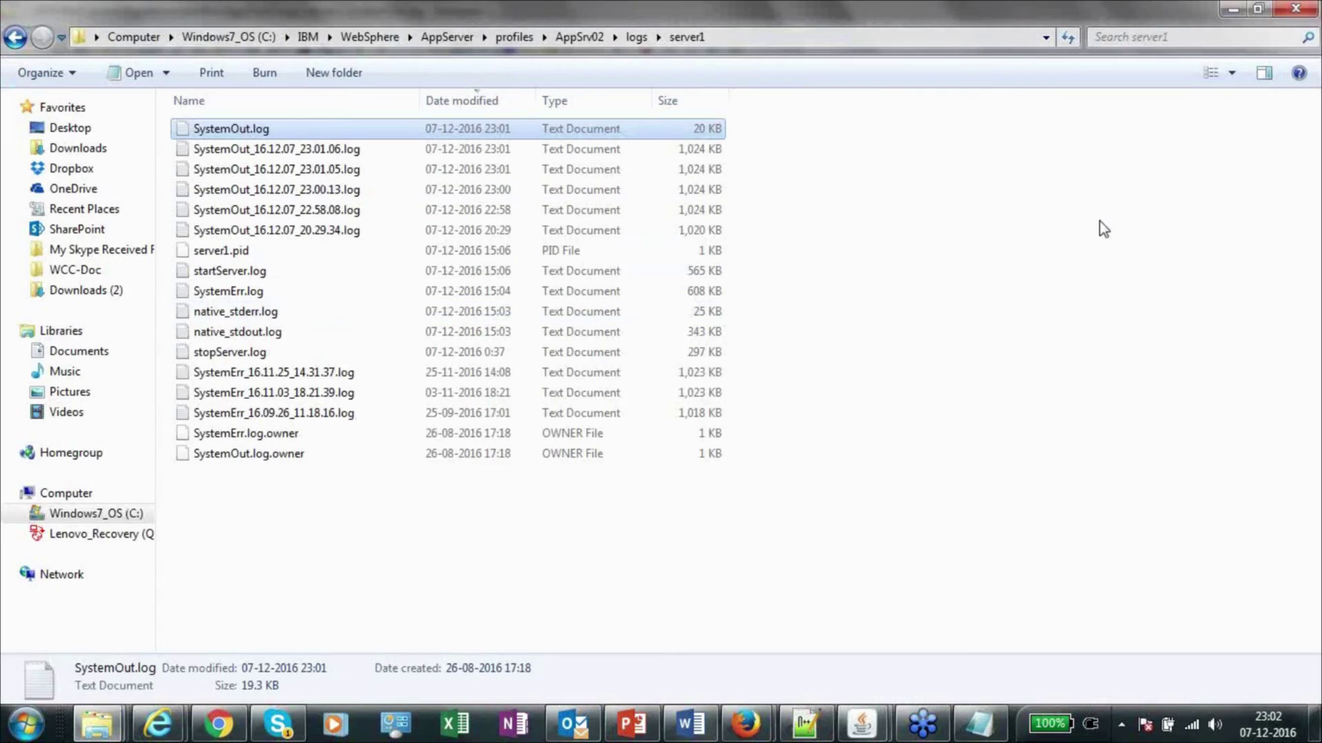
{"action": "right_click", "coordinate": [1143, 220]}
{"action": "left_click", "coordinate": [1072, 292]}
{"action": "right_click", "coordinate": [1029, 267]}
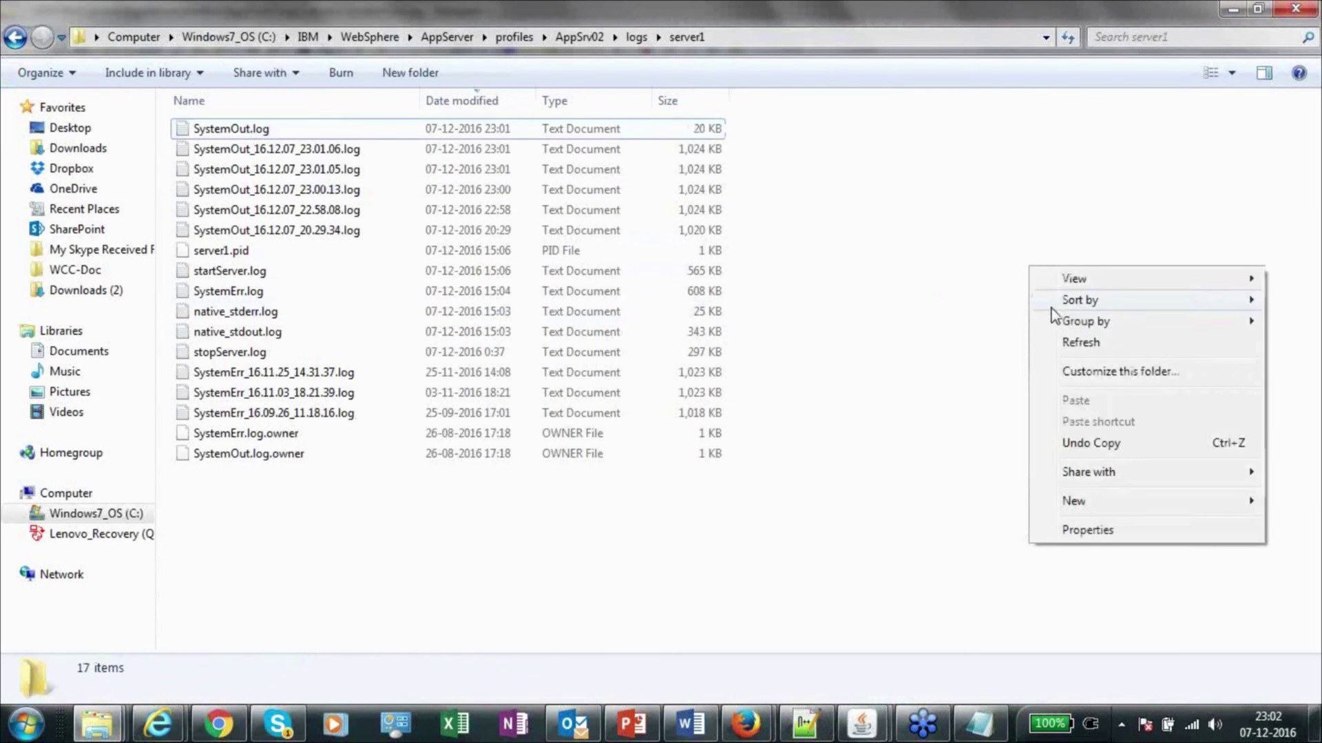
{"action": "left_click", "coordinate": [1077, 343]}
{"action": "left_click", "coordinate": [336, 147]}
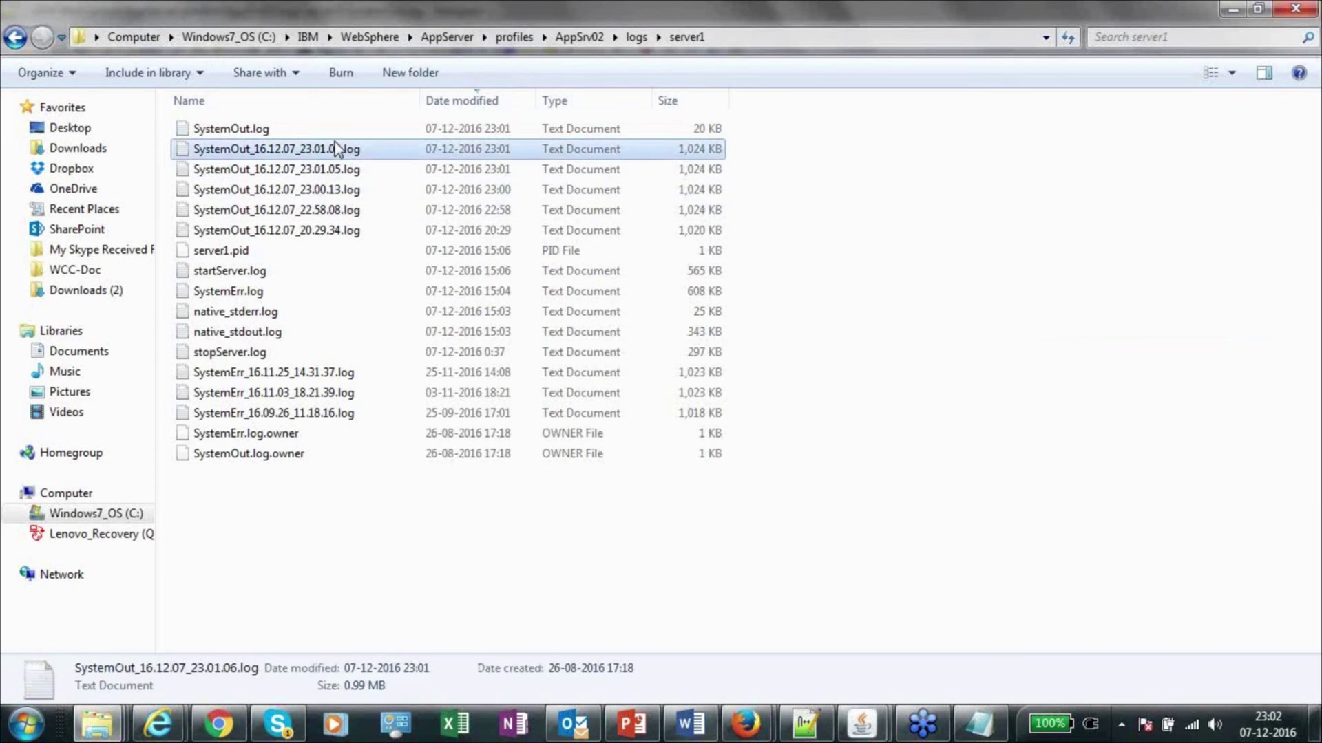
{"action": "right_click", "coordinate": [335, 147]}
{"action": "left_click", "coordinate": [380, 198]}
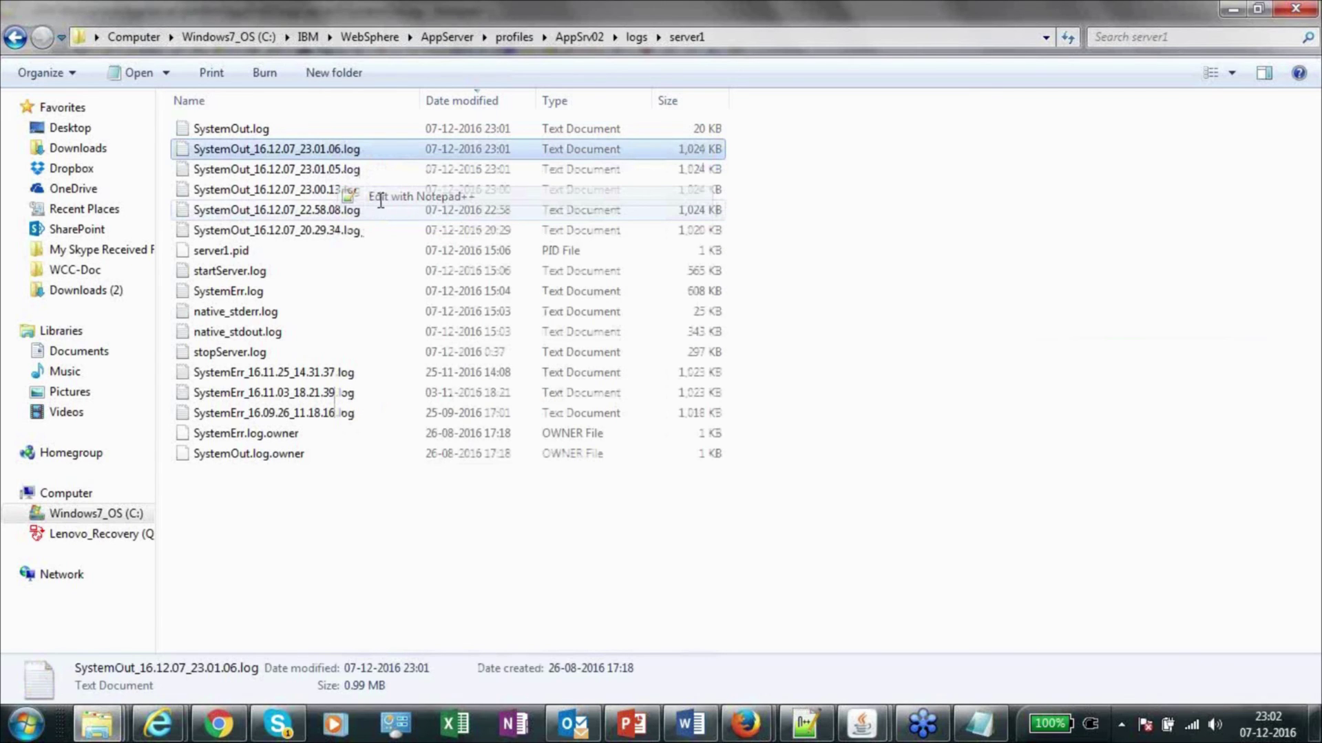
Search SystemOut_16.12.07_23.01.06.log for the "on Release Order" SMS entry.
{"action": "key", "text": "ctrl+f"}
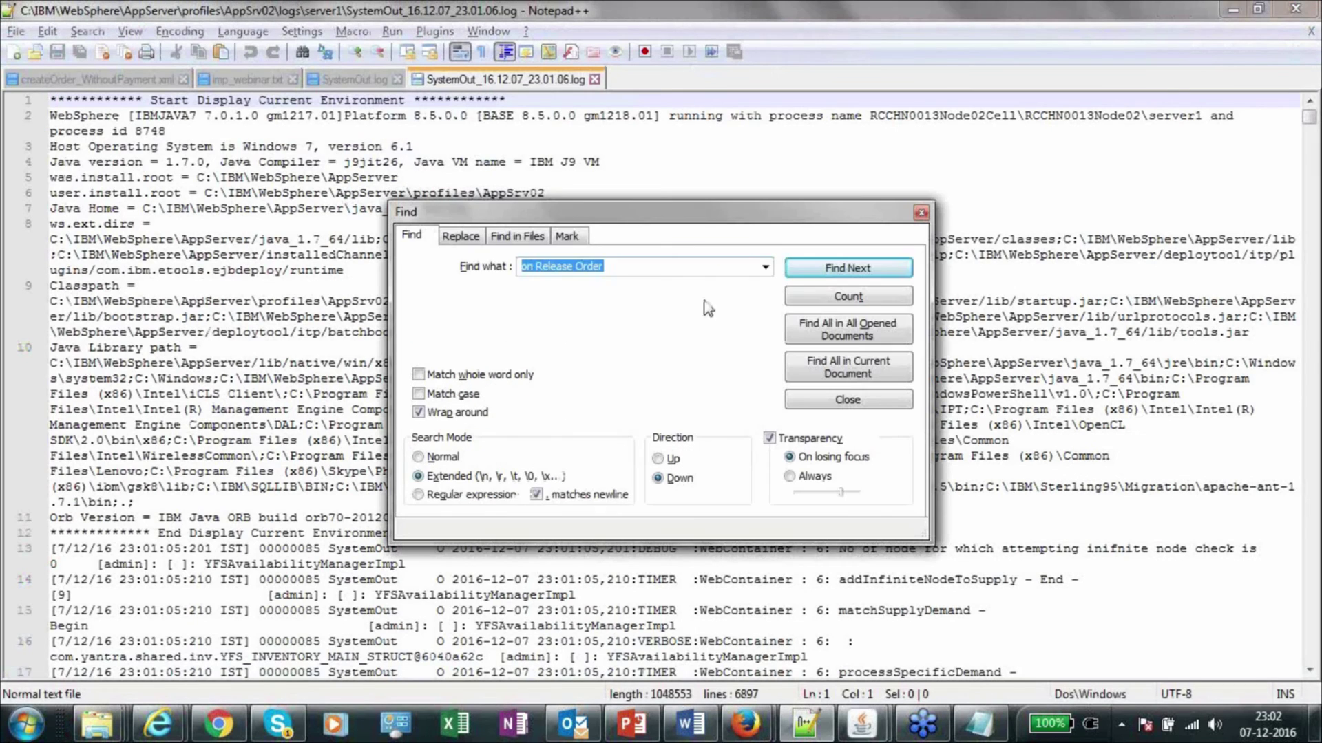
{"action": "left_click", "coordinate": [824, 271]}
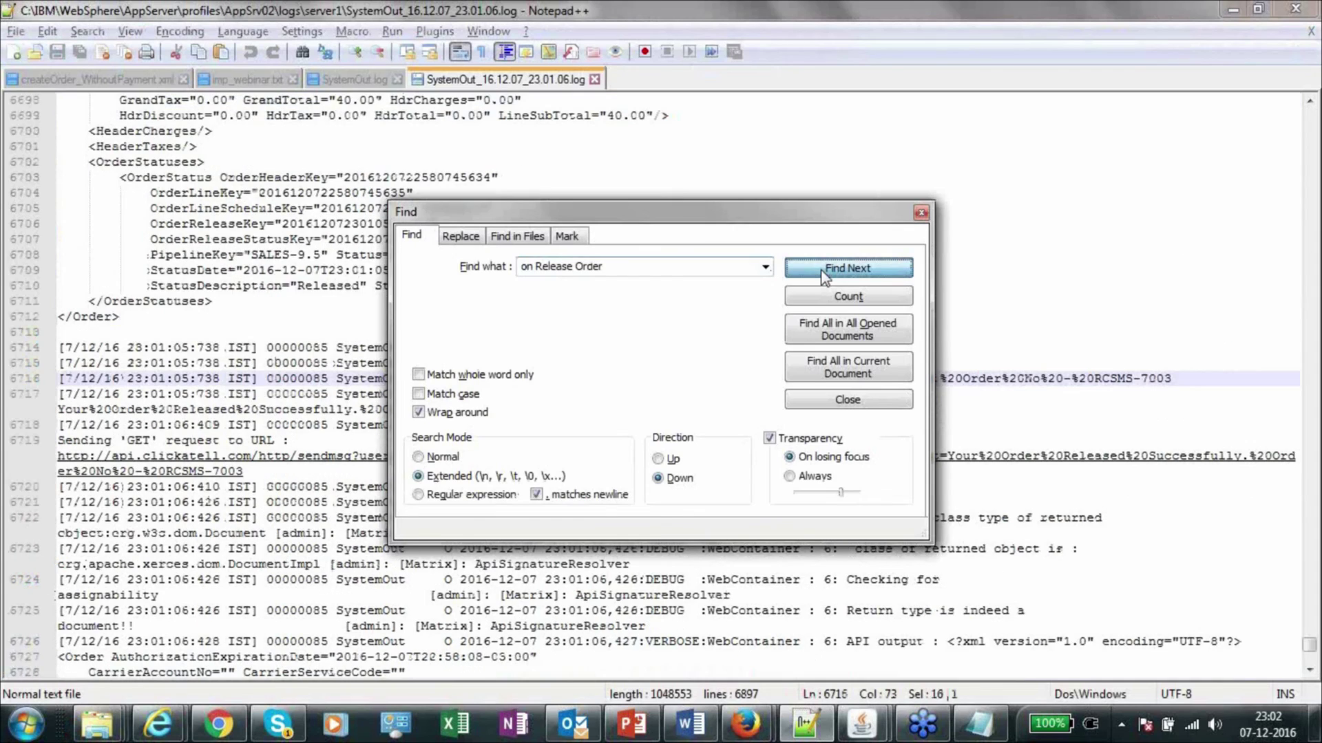
{"action": "key", "text": "Escape"}
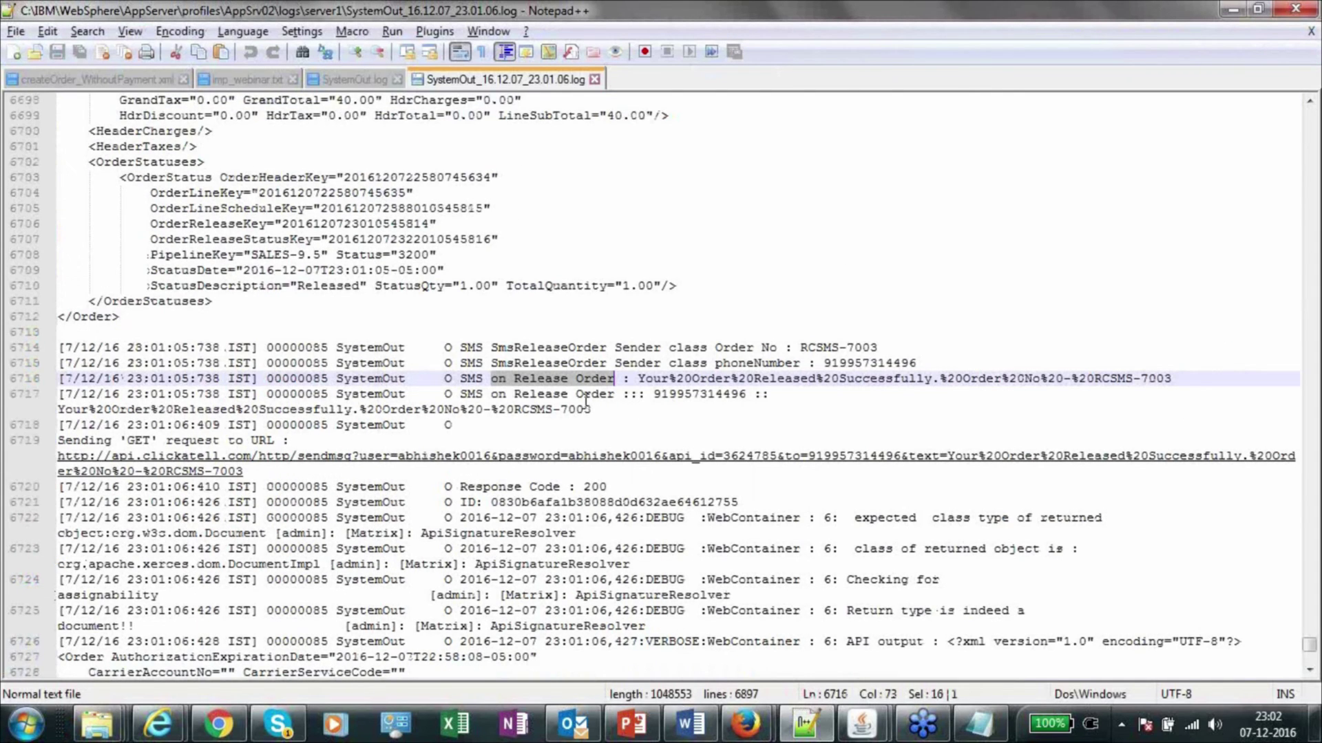
Examine the release SMS text, its order number and the gateway response code in the "on Release Order" log entries.
{"action": "left_click", "coordinate": [665, 383]}
{"action": "double_click", "coordinate": [664, 383]}
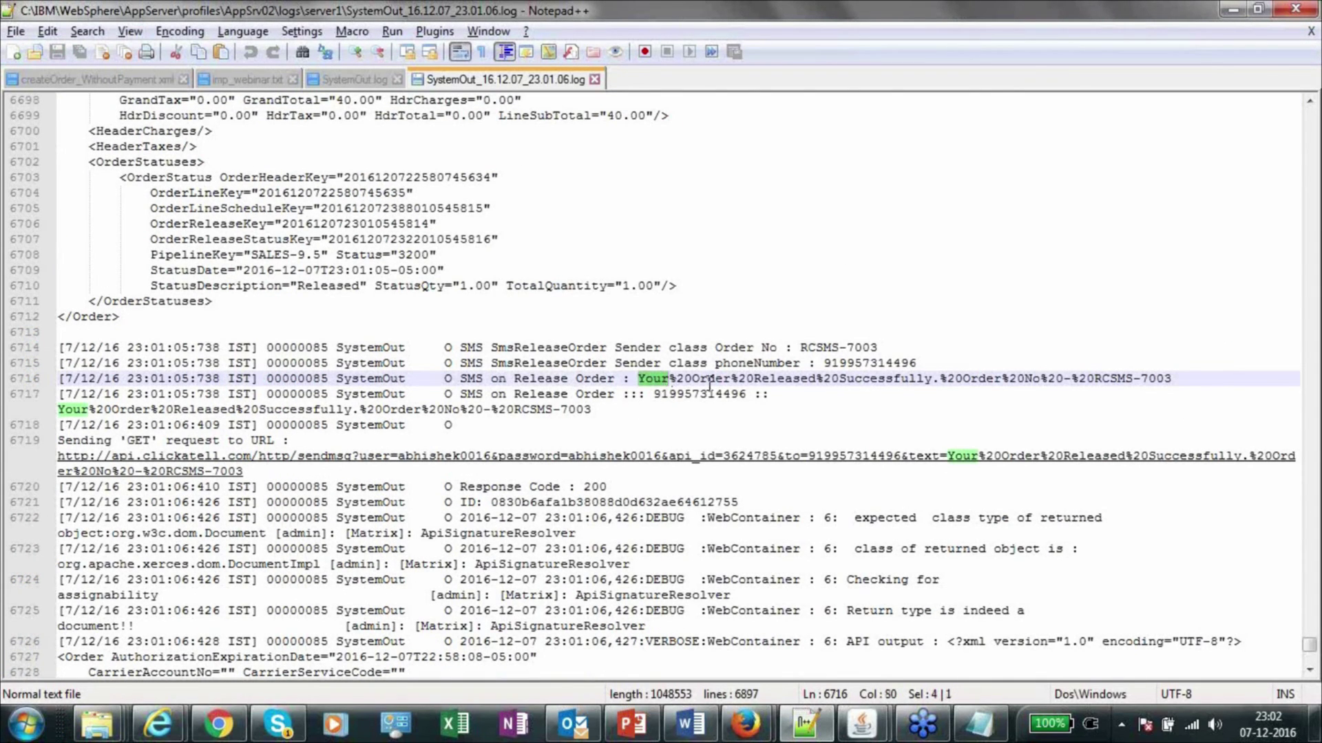
{"action": "double_click", "coordinate": [783, 380]}
{"action": "left_click", "coordinate": [881, 382]}
{"action": "double_click", "coordinate": [881, 382]}
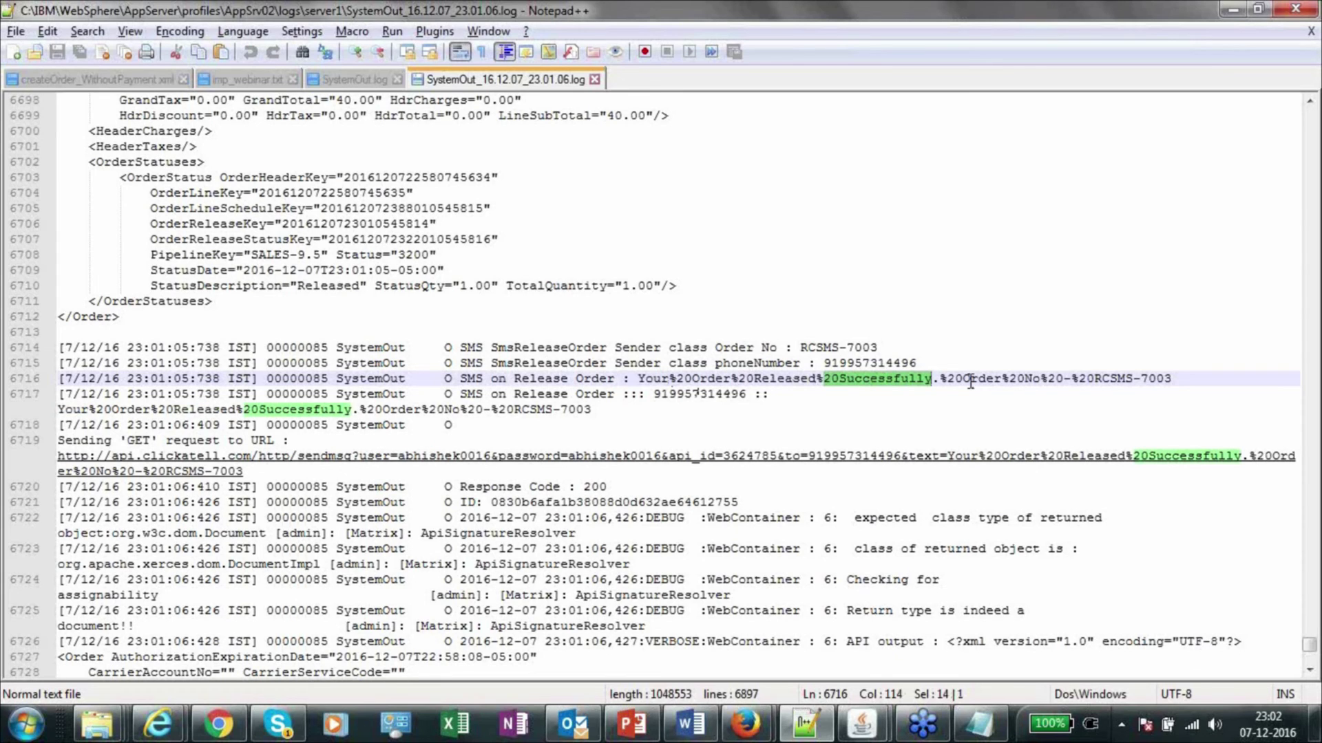
{"action": "left_click", "coordinate": [674, 391]}
{"action": "double_click", "coordinate": [674, 391]}
{"action": "double_click", "coordinate": [654, 379]}
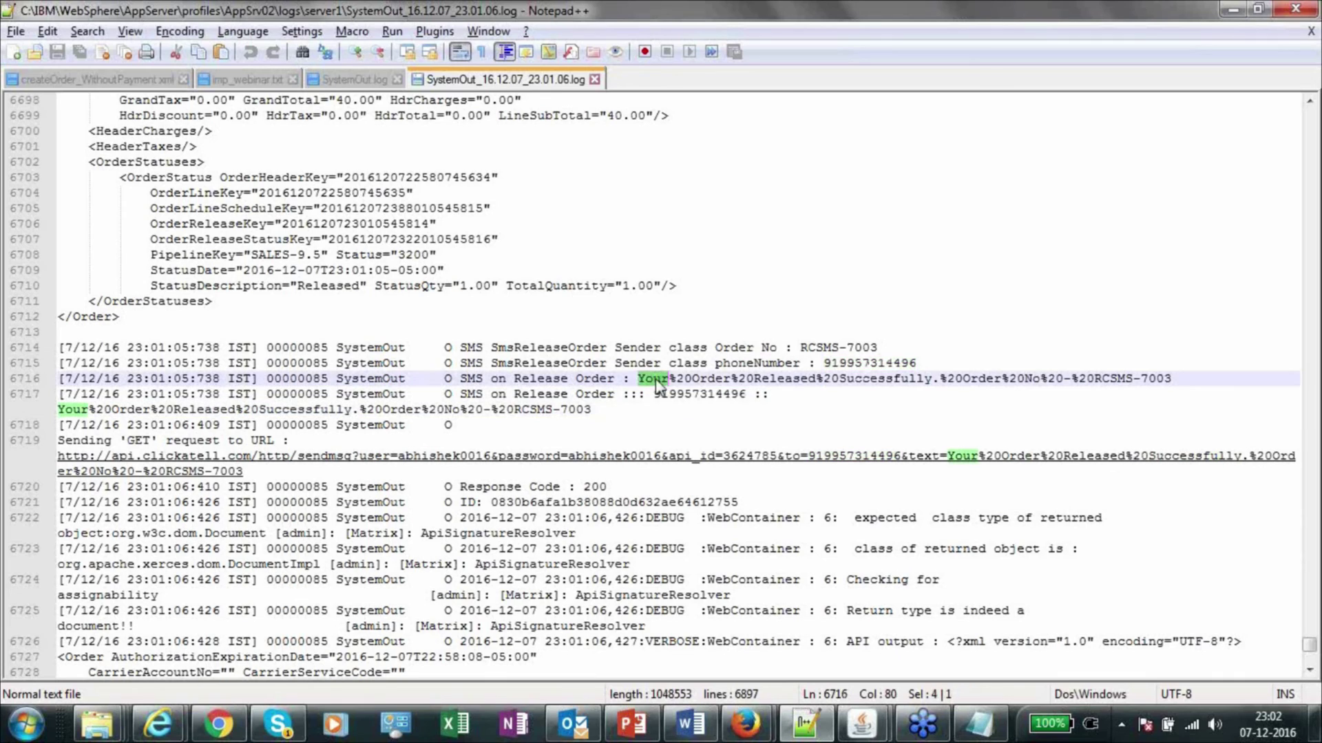
{"action": "double_click", "coordinate": [703, 379]}
{"action": "double_click", "coordinate": [795, 380]}
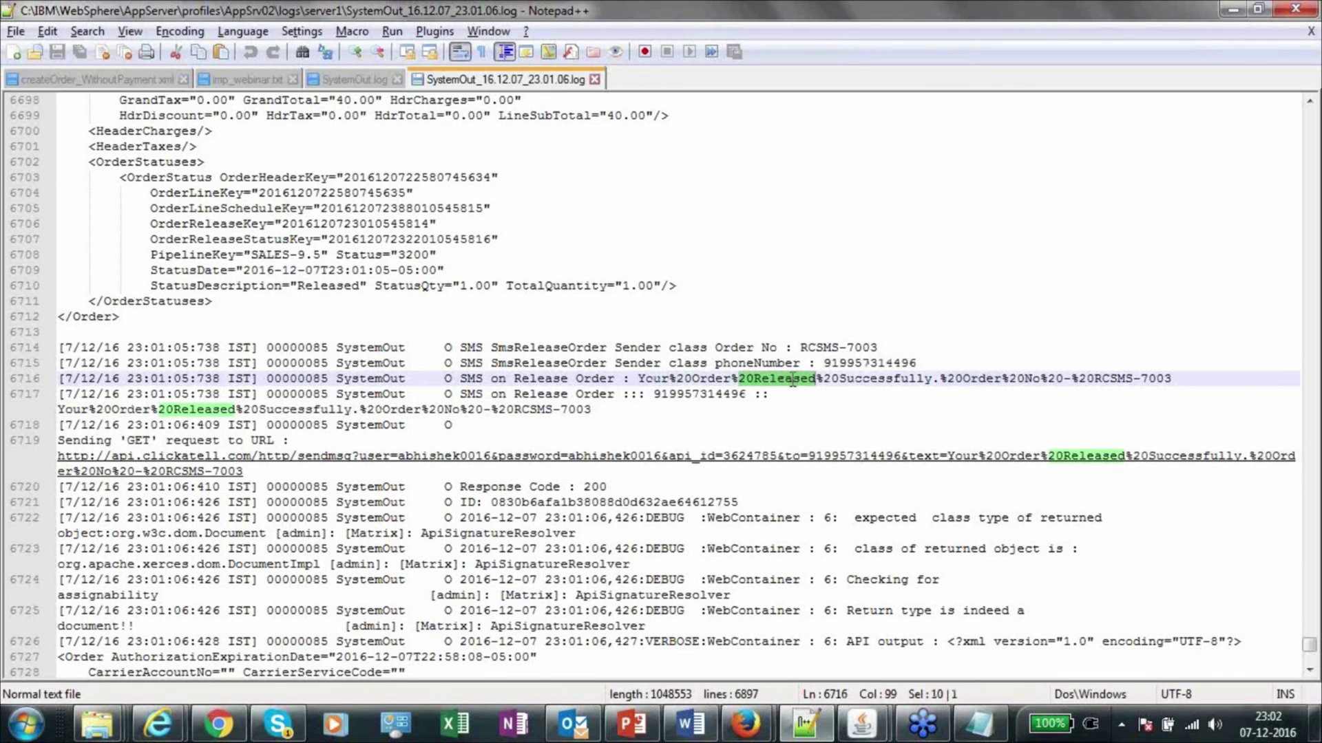
{"action": "double_click", "coordinate": [987, 378]}
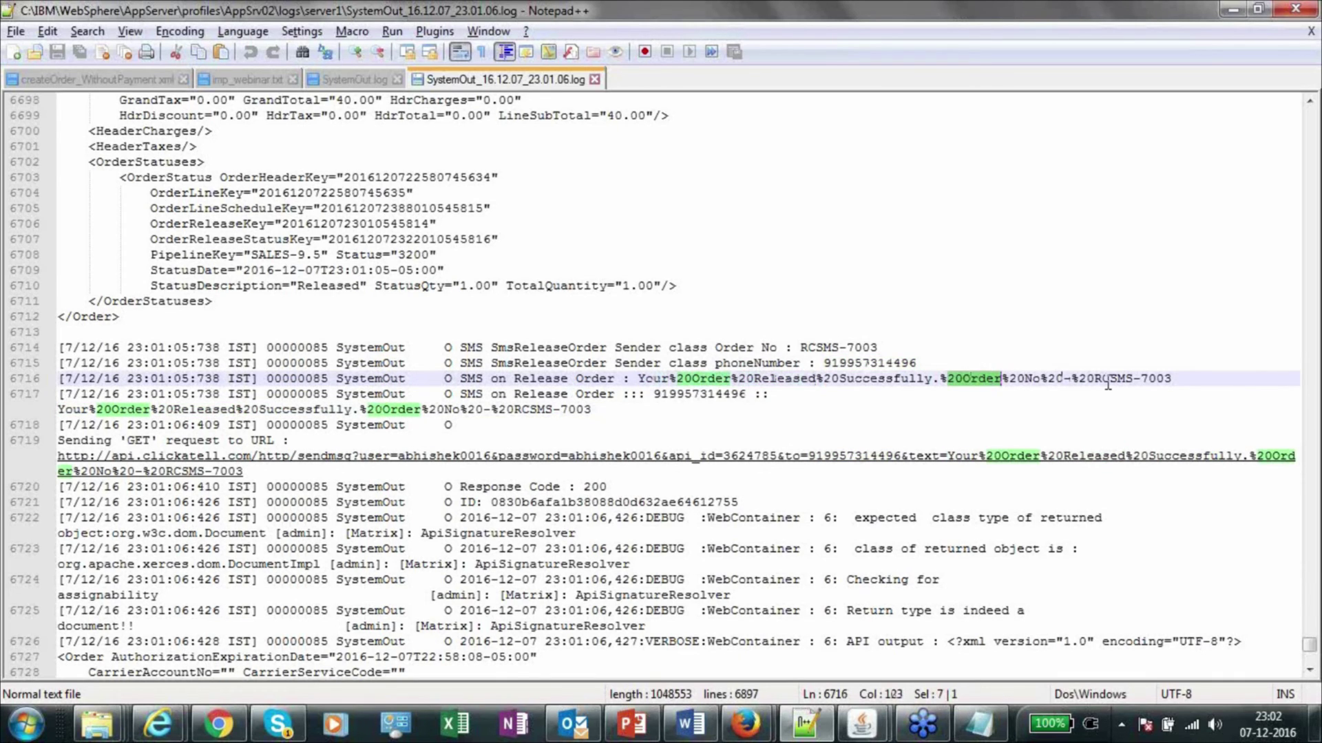
{"action": "left_click_drag", "start_coordinate": [1173, 378], "coordinate": [1095, 378]}
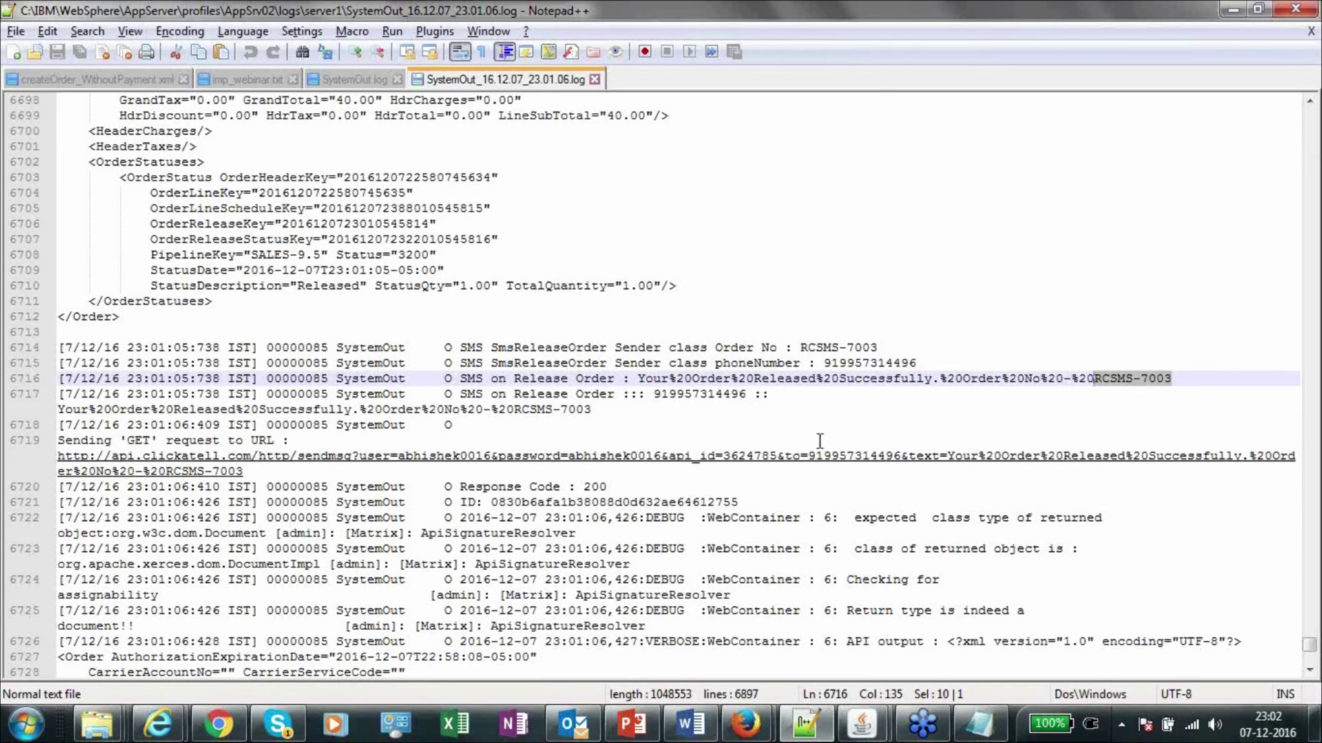
{"action": "left_click_drag", "start_coordinate": [627, 487], "coordinate": [460, 487]}
{"action": "left_click", "coordinate": [613, 485]}
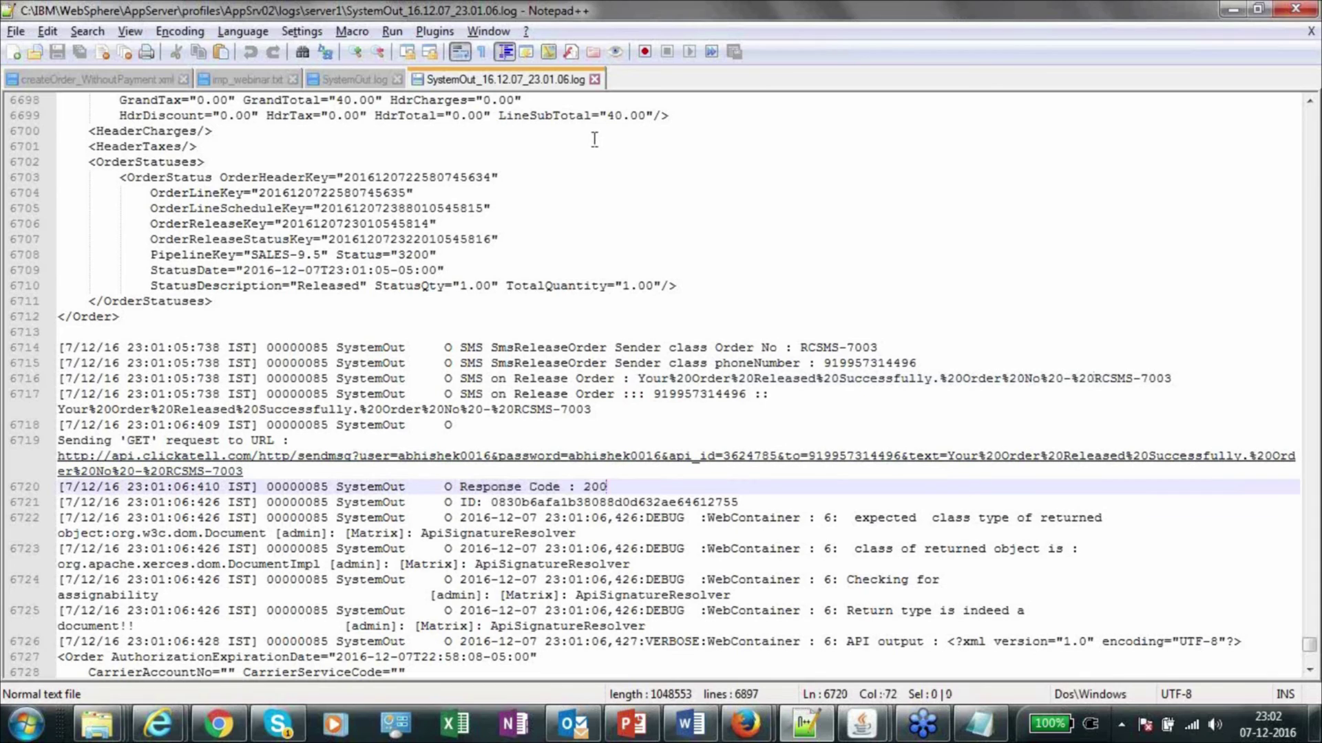
Switch to the Sterling Application Console in Internet Explorer and open the details of the order's release.
{"action": "key", "text": "alt+Tab"}
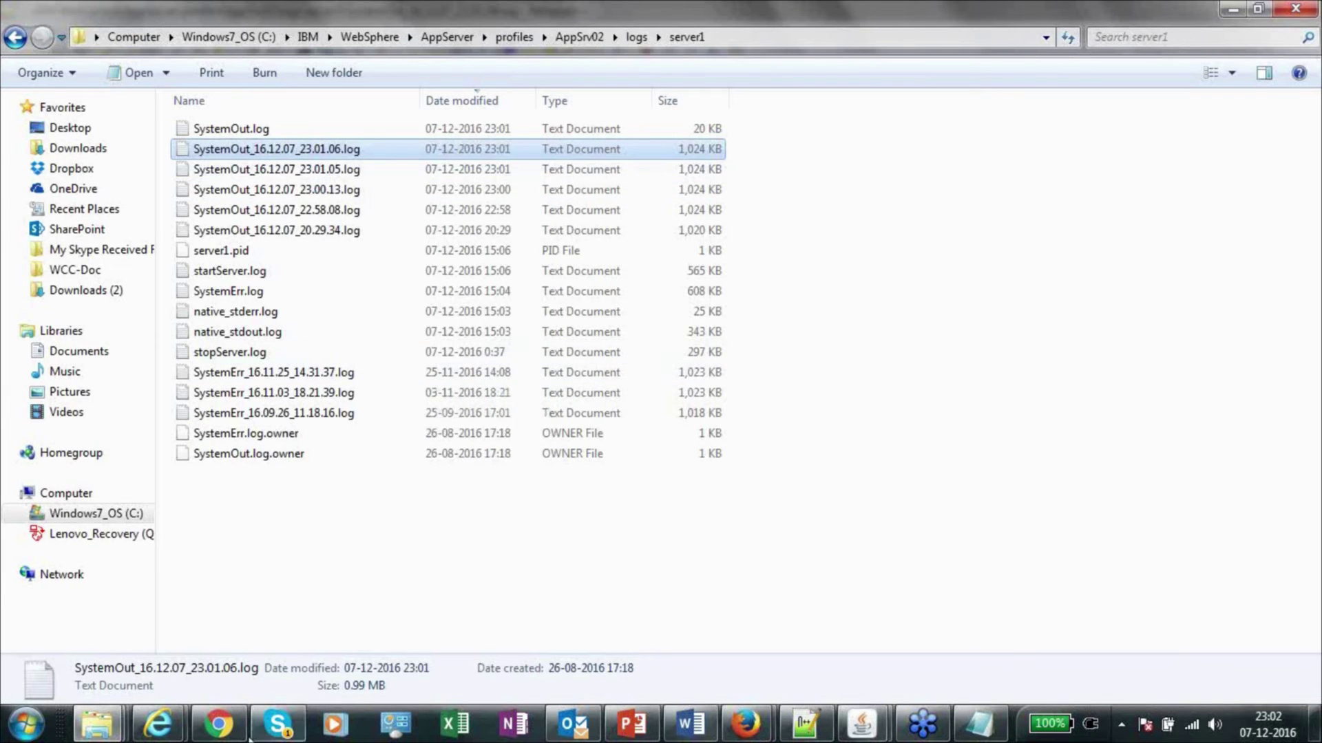
{"action": "left_click", "coordinate": [157, 722]}
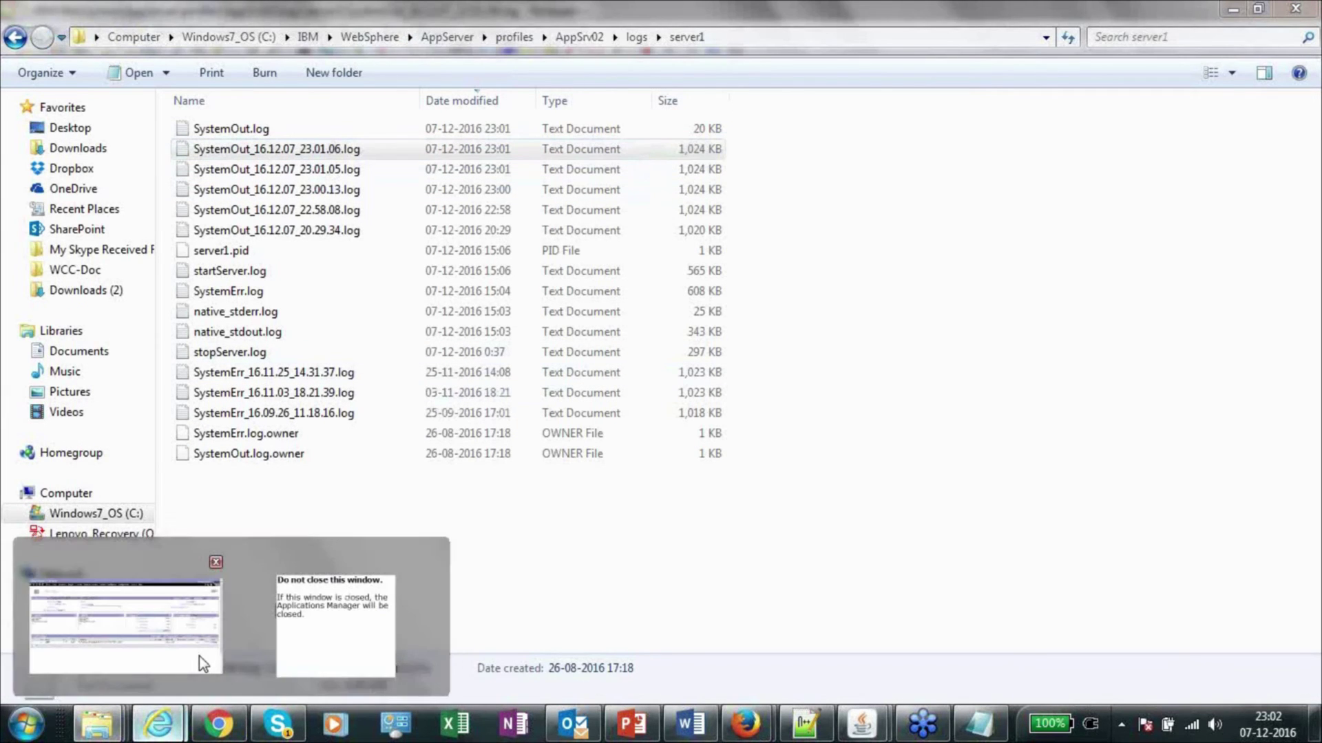
{"action": "left_click", "coordinate": [199, 655]}
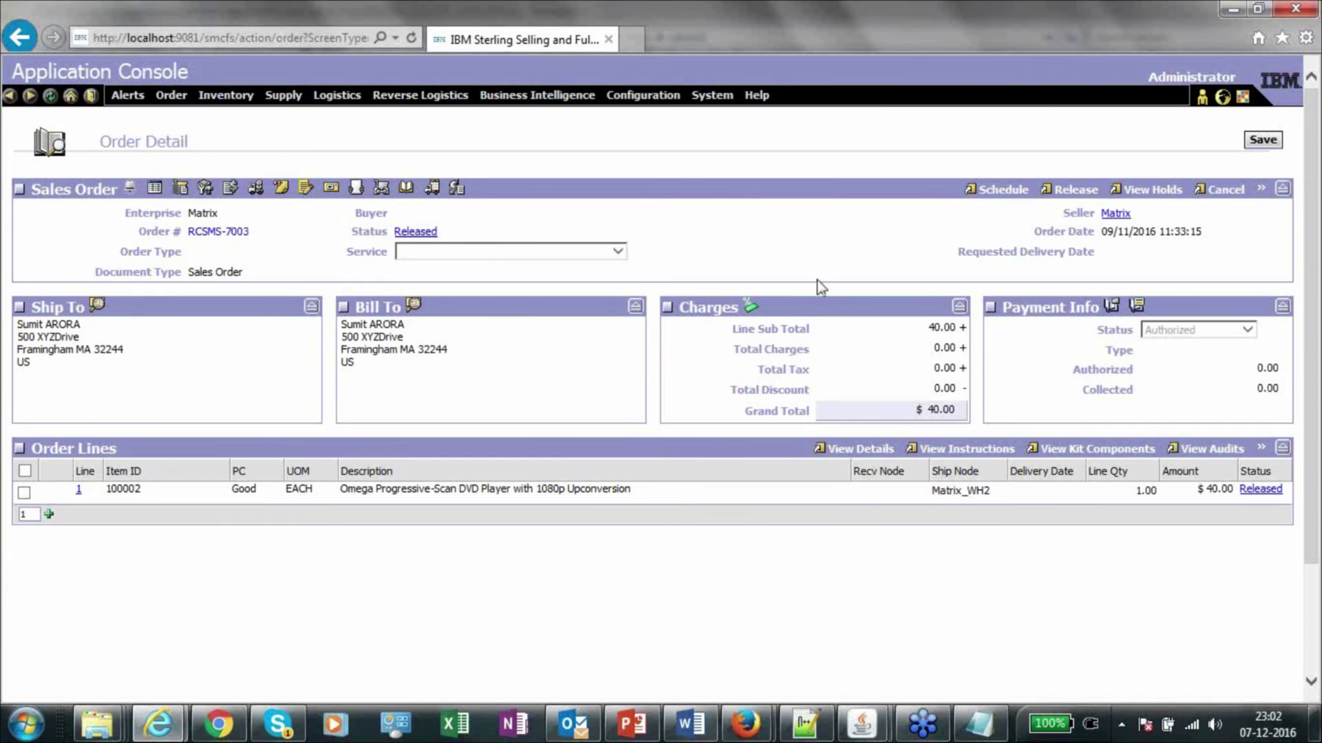
{"action": "left_click", "coordinate": [179, 187]}
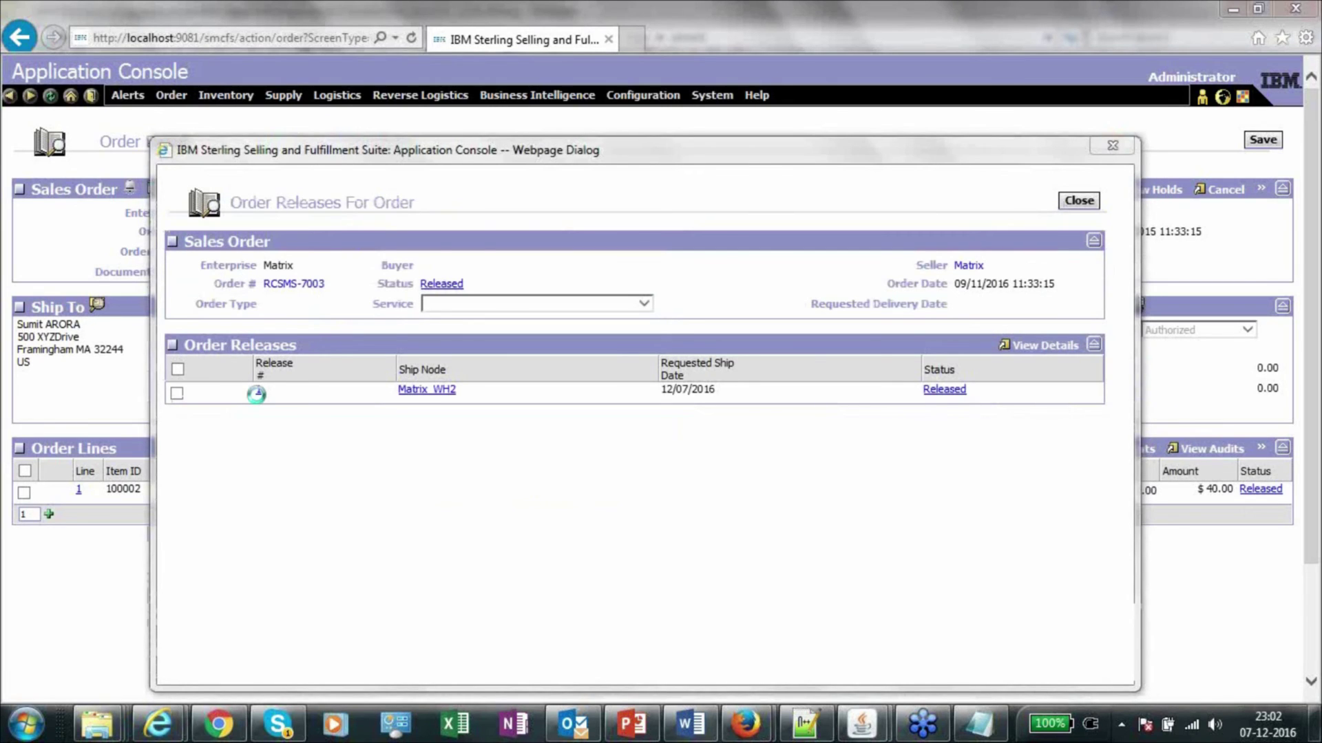
{"action": "left_click", "coordinate": [256, 394]}
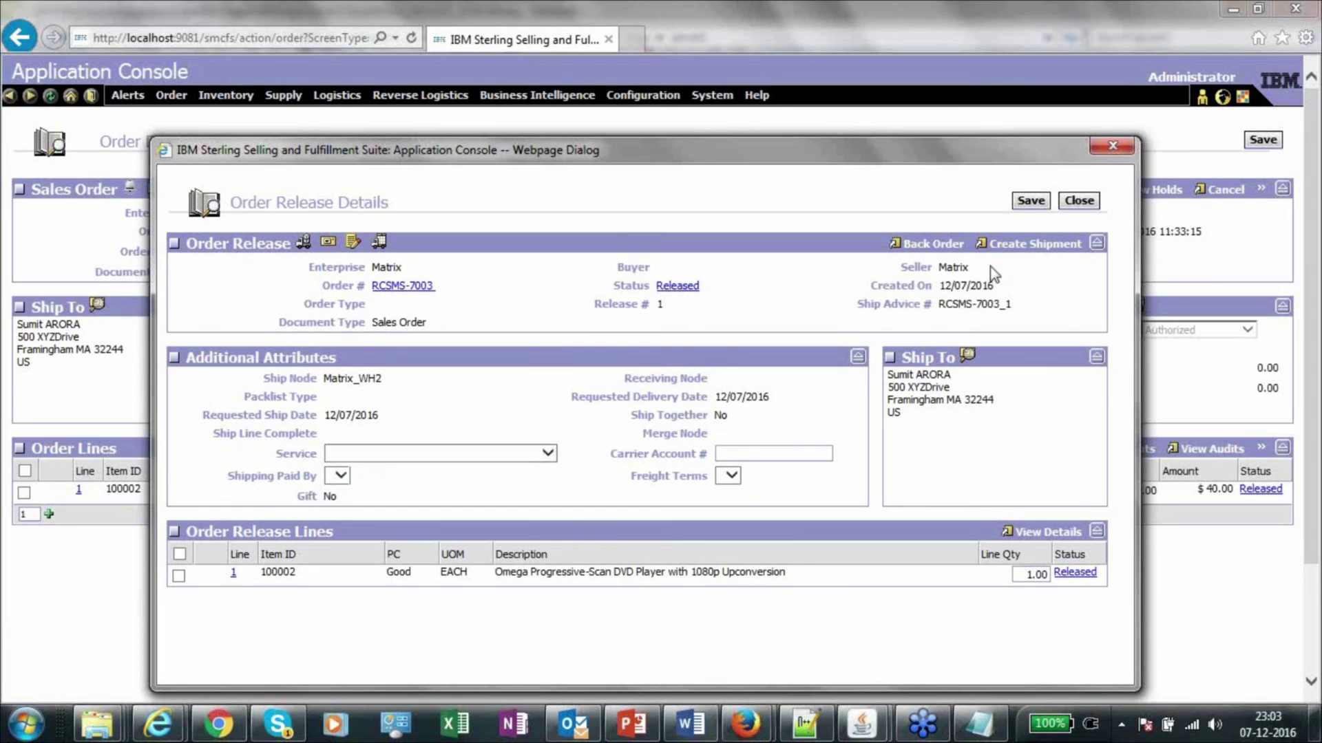
Create a shipment from the order release, then confirm it with its weight and volume both set to 10.
{"action": "left_click", "coordinate": [1047, 247]}
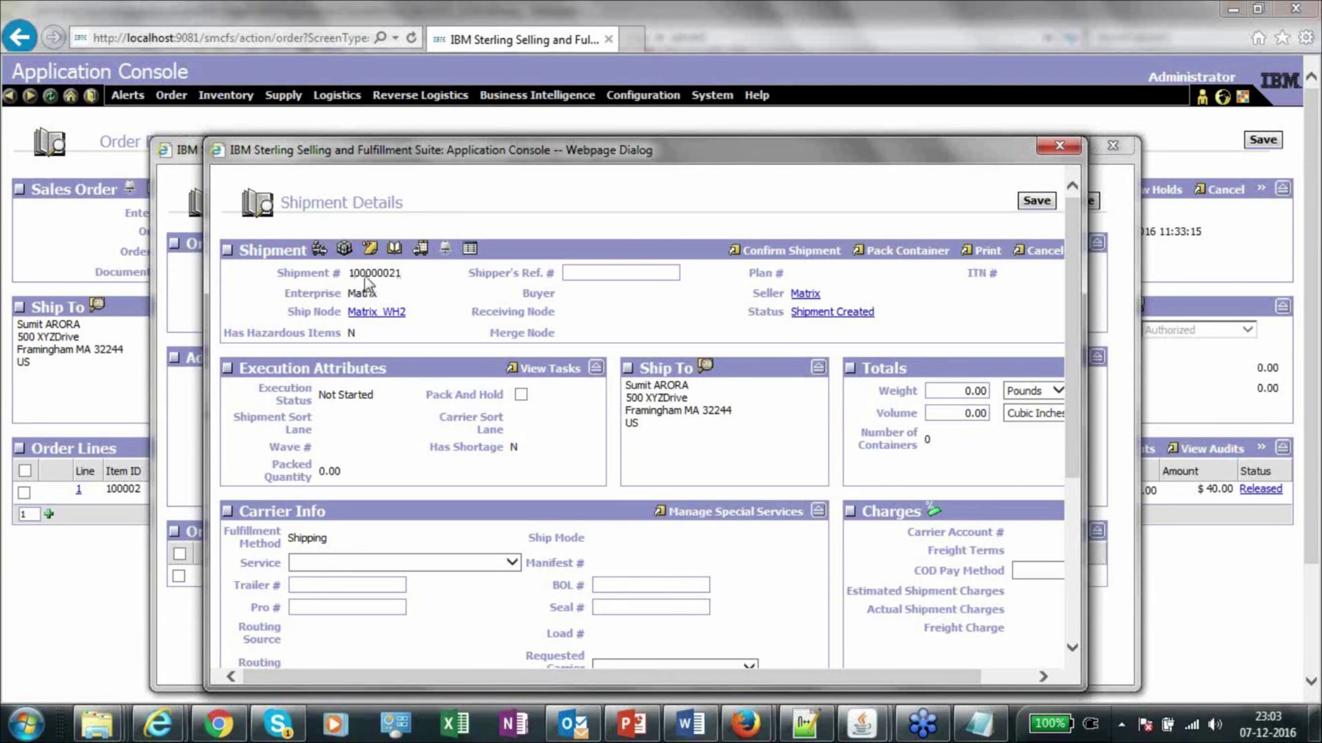
{"action": "left_click", "coordinate": [953, 398]}
{"action": "type", "text": "1"}
{"action": "left_click", "coordinate": [960, 413]}
{"action": "type", "text": "1"}
{"action": "left_click", "coordinate": [1036, 201]}
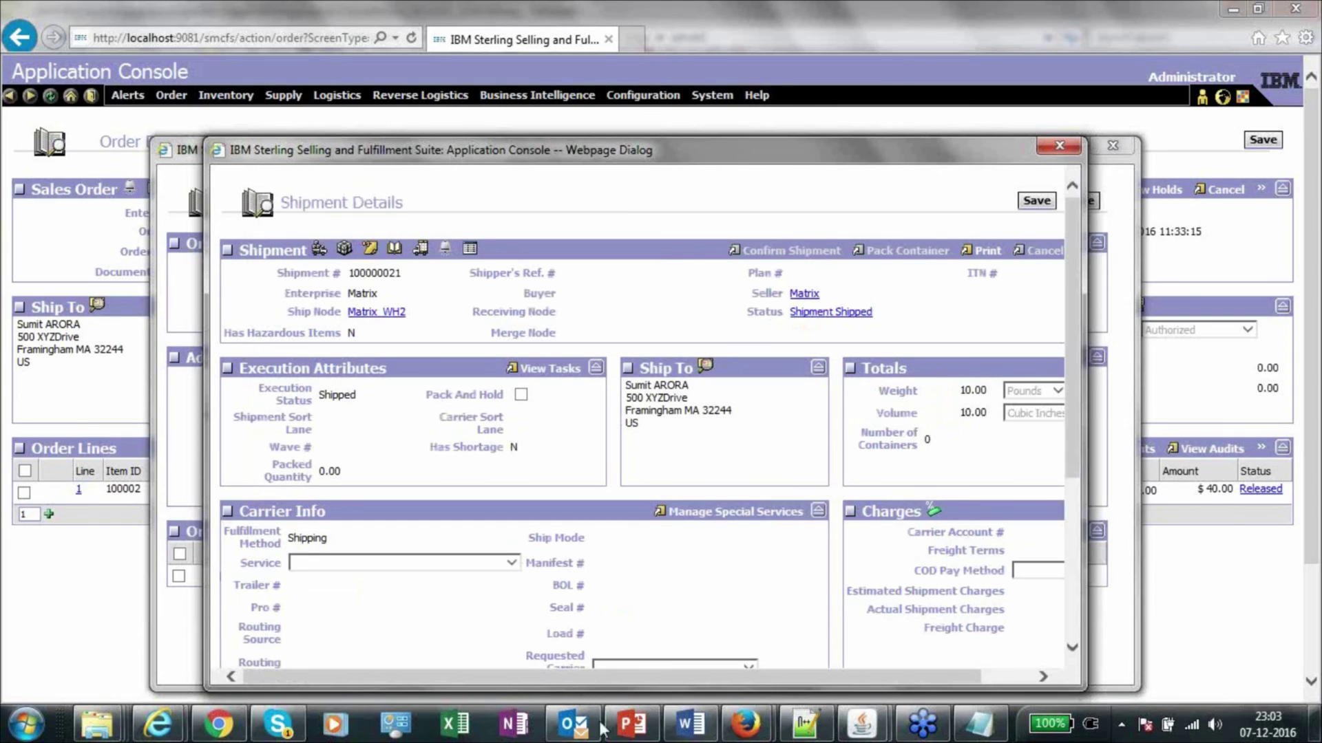
Switch to Notepad++, take the "MS on Create Shipment :::" text from imp_webinar.txt and search the reloaded SystemOut.log for it.
{"action": "left_click", "coordinate": [821, 726]}
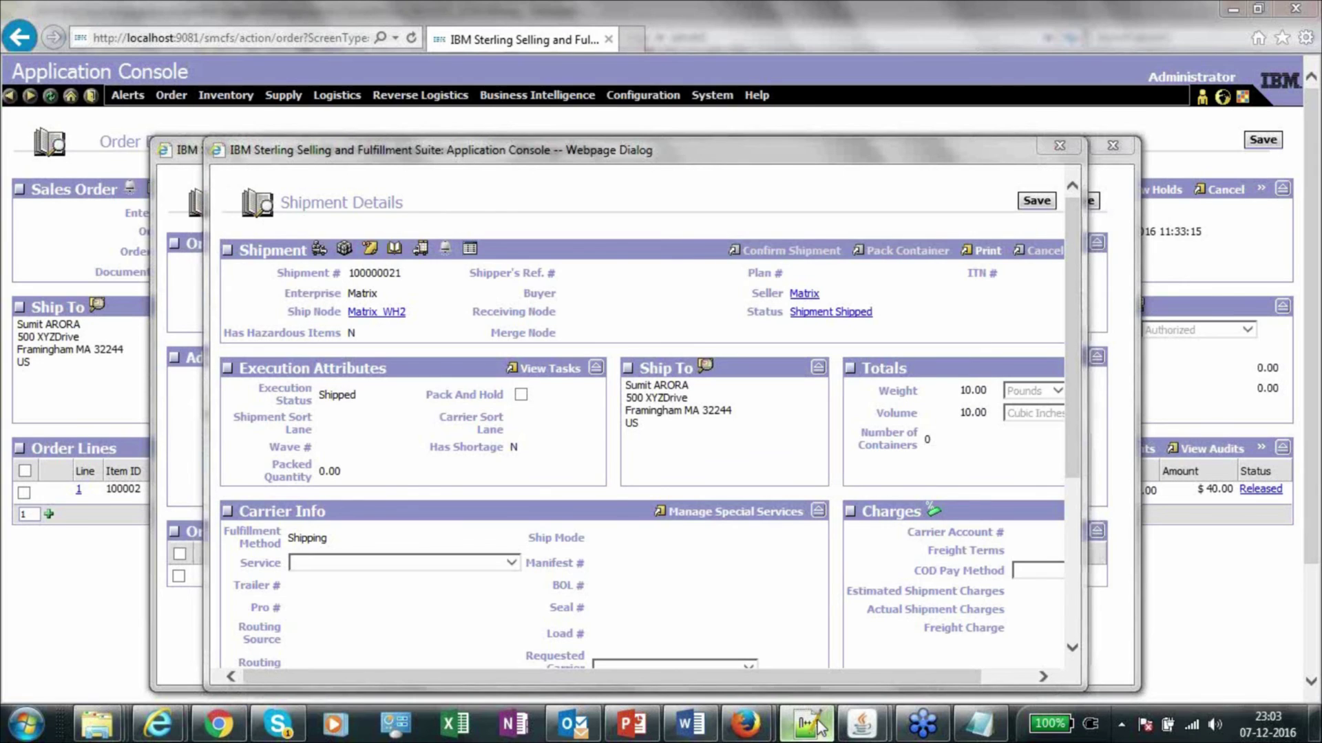
{"action": "left_click", "coordinate": [821, 726]}
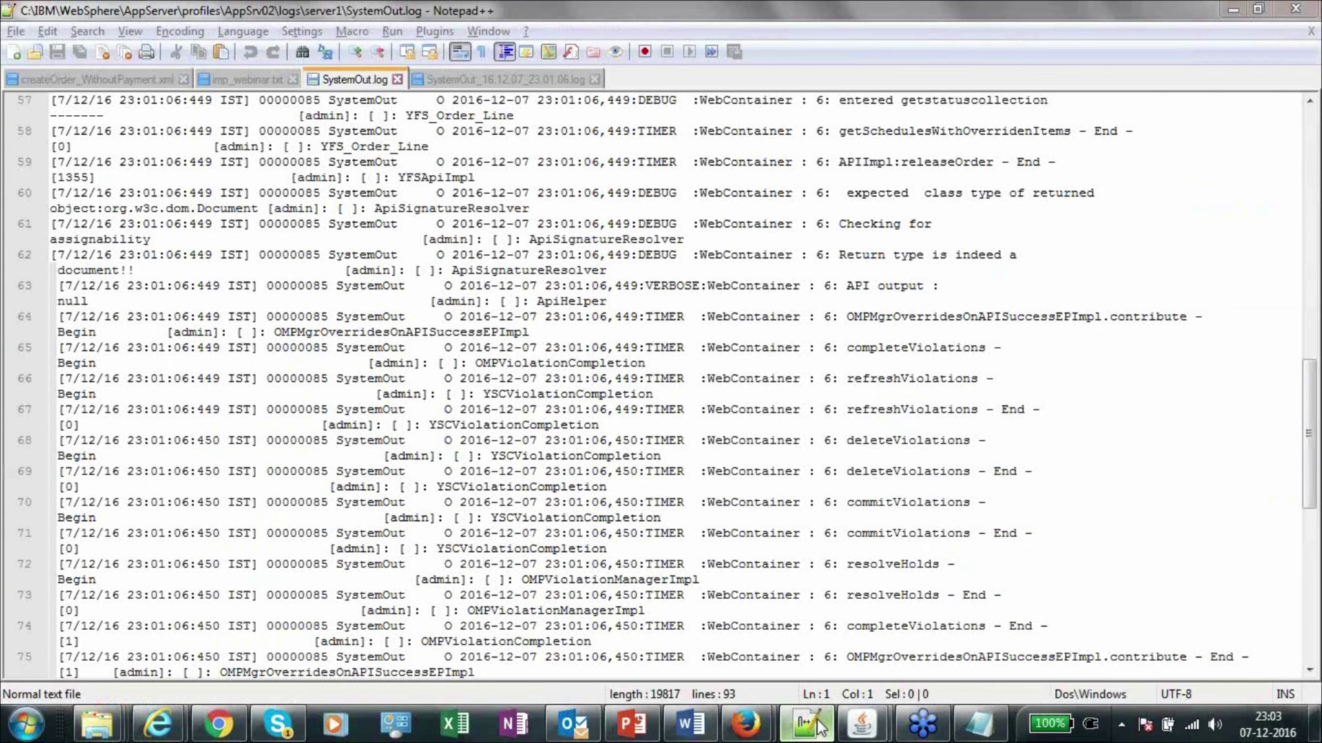
{"action": "left_click", "coordinate": [248, 80]}
{"action": "left_click", "coordinate": [251, 146]}
{"action": "left_click_drag", "start_coordinate": [252, 146], "coordinate": [56, 146]}
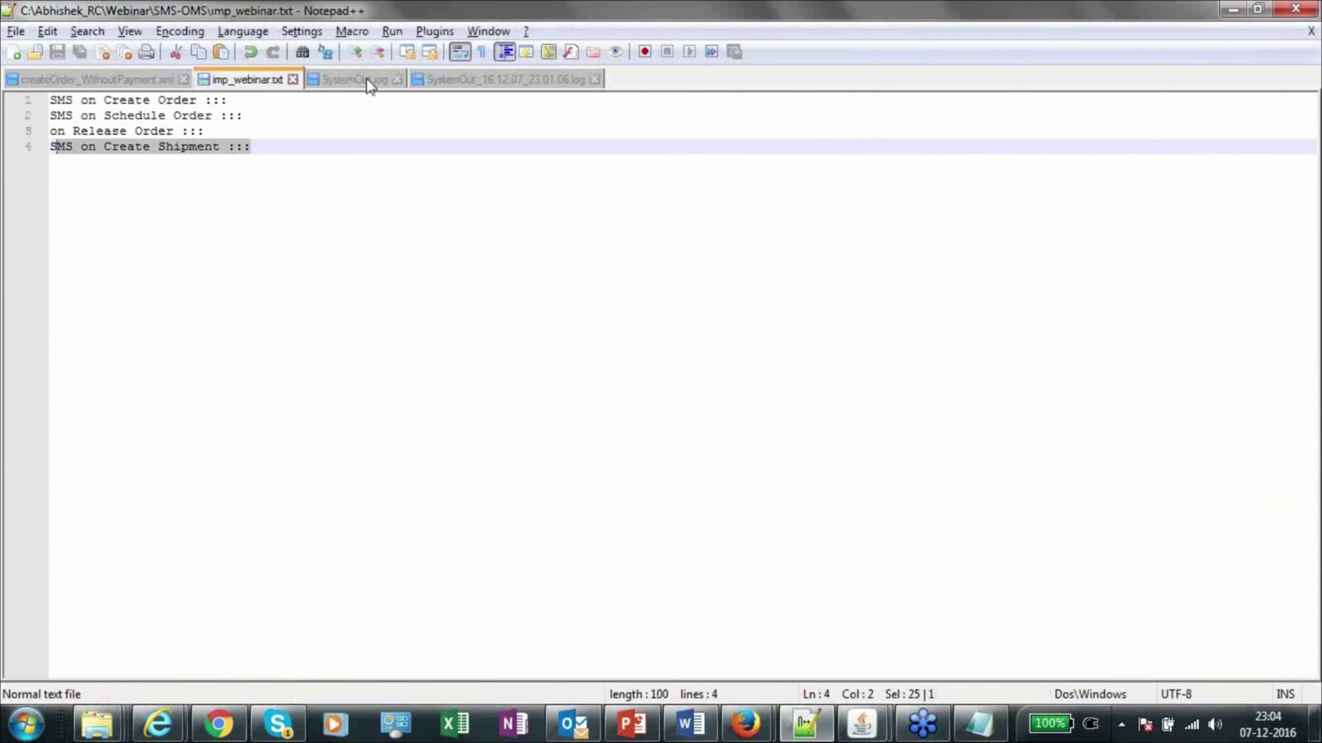
{"action": "left_click", "coordinate": [370, 81]}
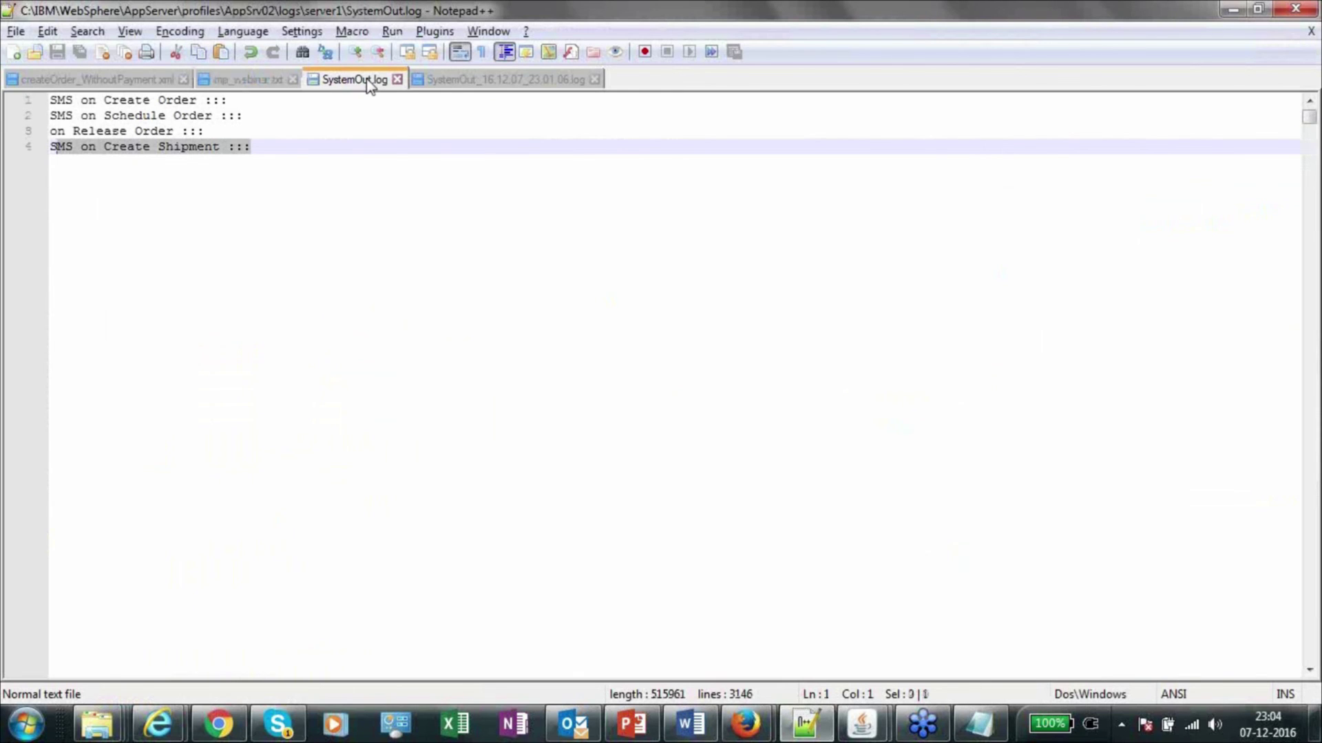
{"action": "key", "text": "ctrl+f"}
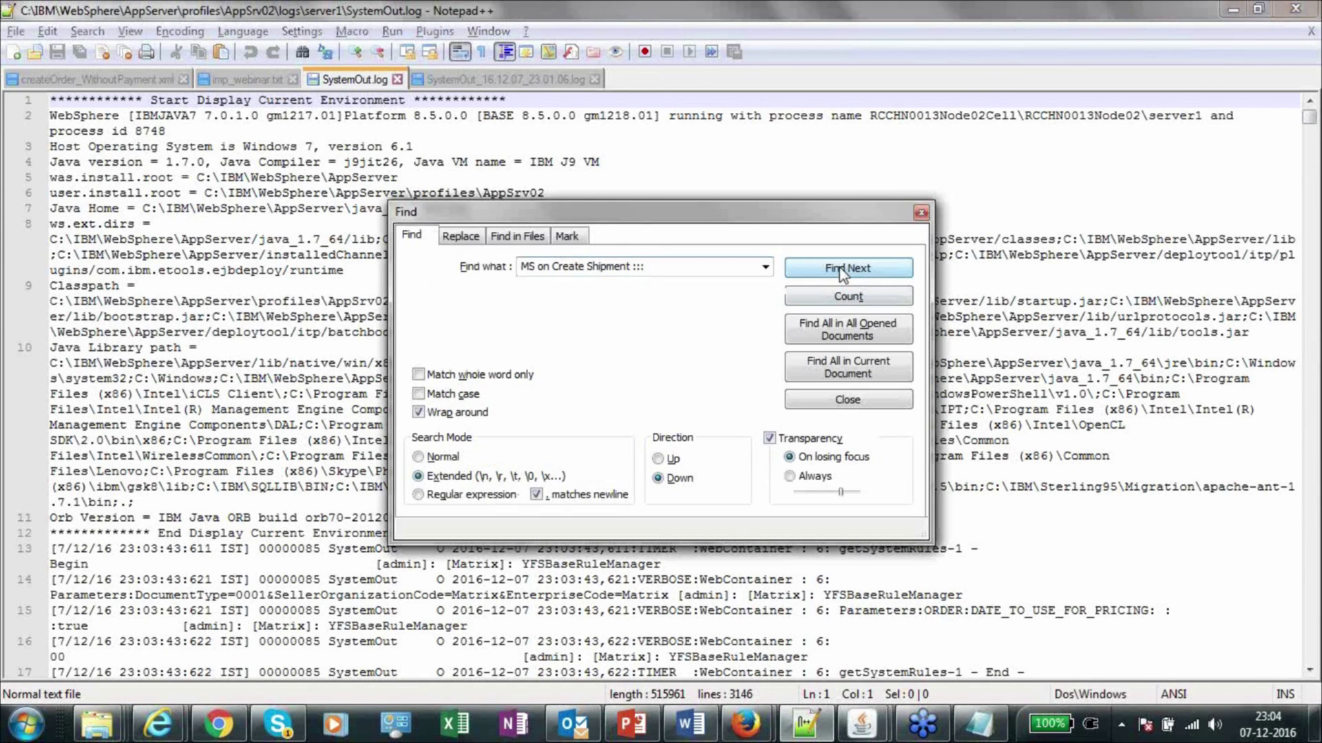
{"action": "left_click", "coordinate": [842, 268]}
{"action": "key", "text": "Escape"}
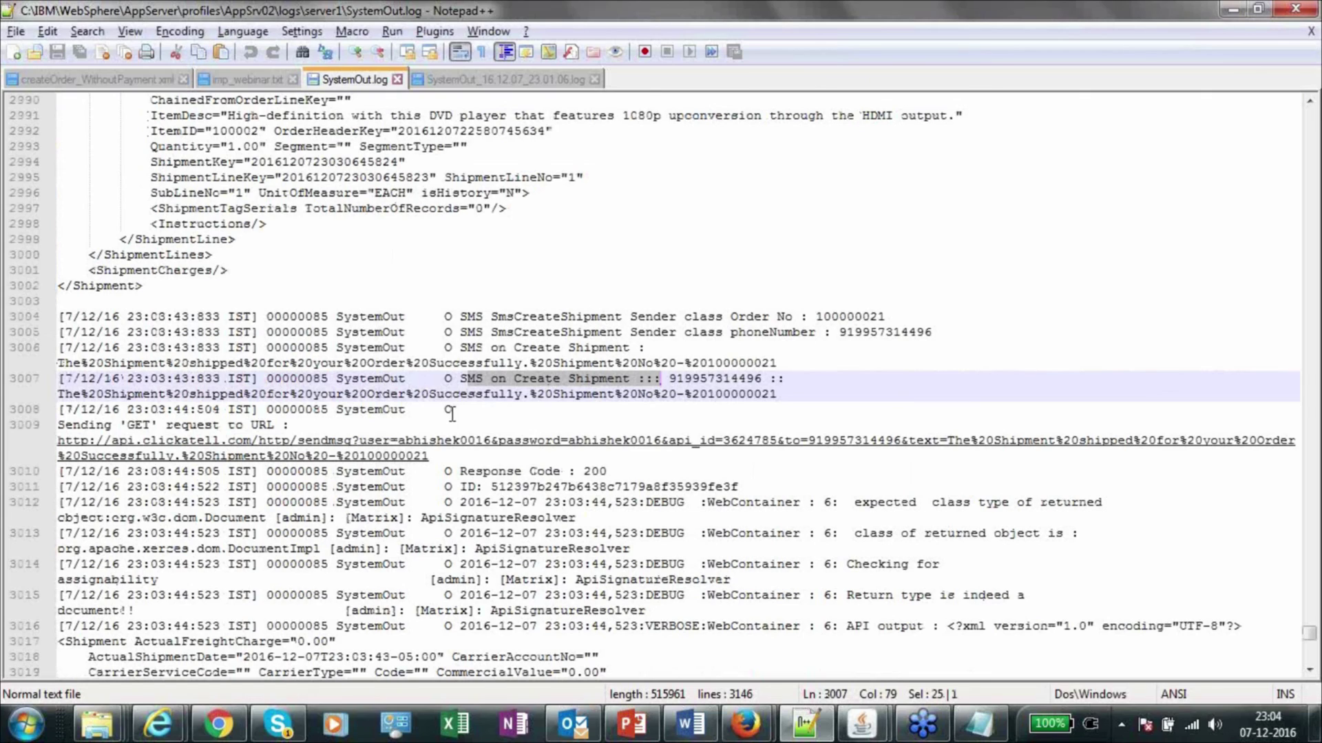
Examine the shipment SMS text, its shipment number and the gateway response code in SystemOut.log.
{"action": "left_click", "coordinate": [114, 395]}
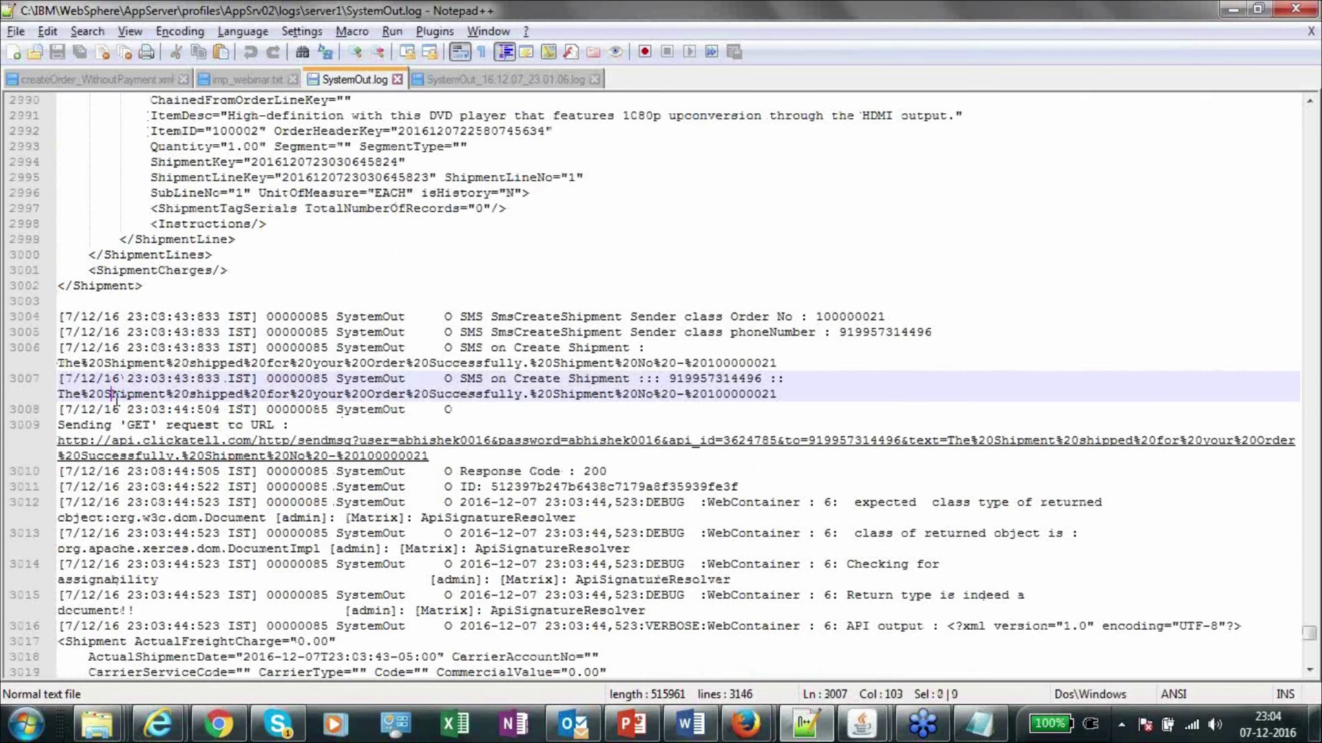
{"action": "double_click", "coordinate": [467, 395]}
{"action": "double_click", "coordinate": [591, 395]}
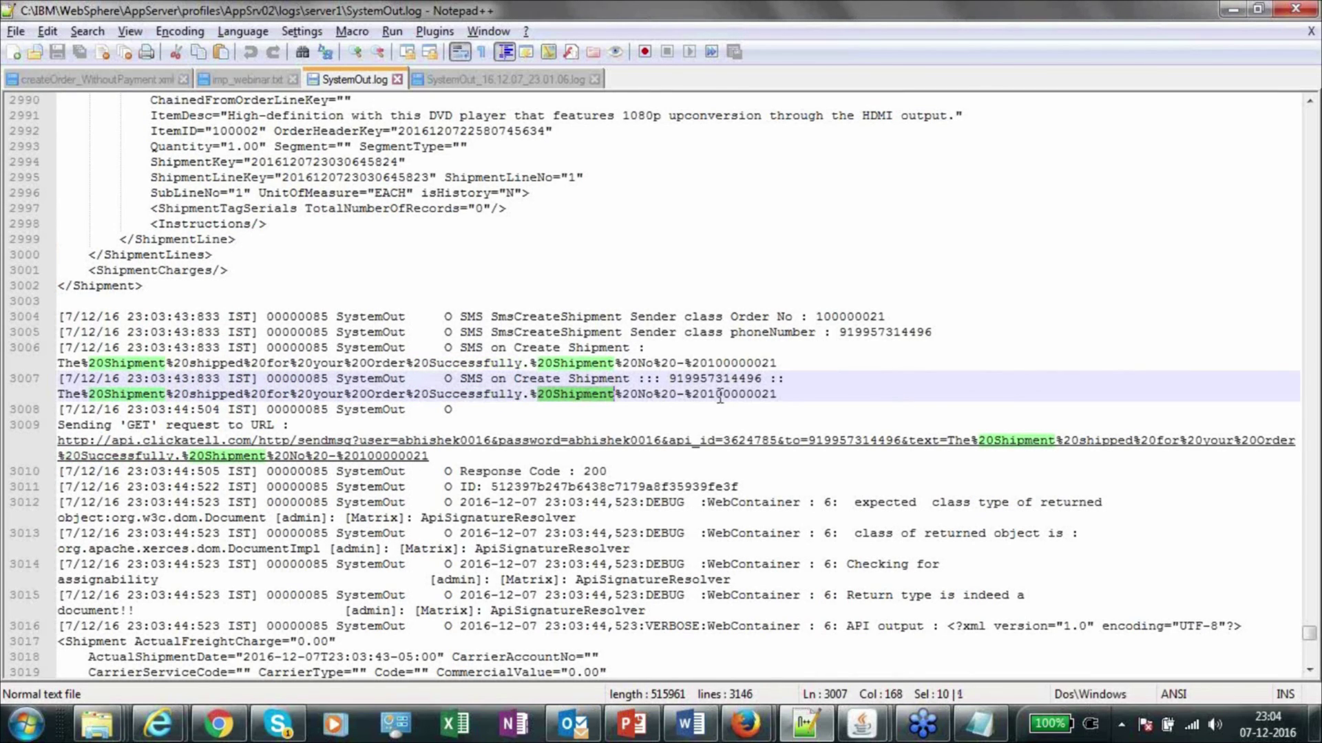
{"action": "left_click_drag", "start_coordinate": [777, 396], "coordinate": [709, 397]}
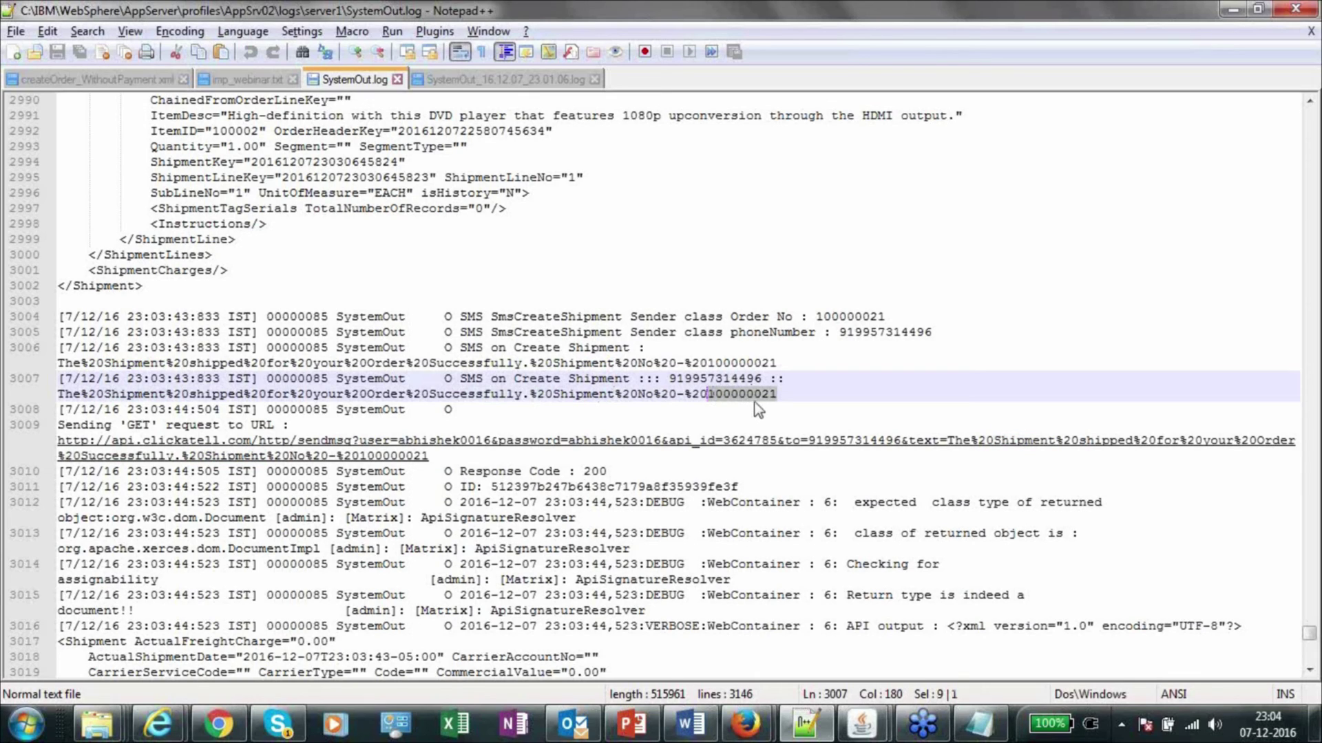
{"action": "left_click", "coordinate": [778, 395]}
{"action": "left_click", "coordinate": [624, 470]}
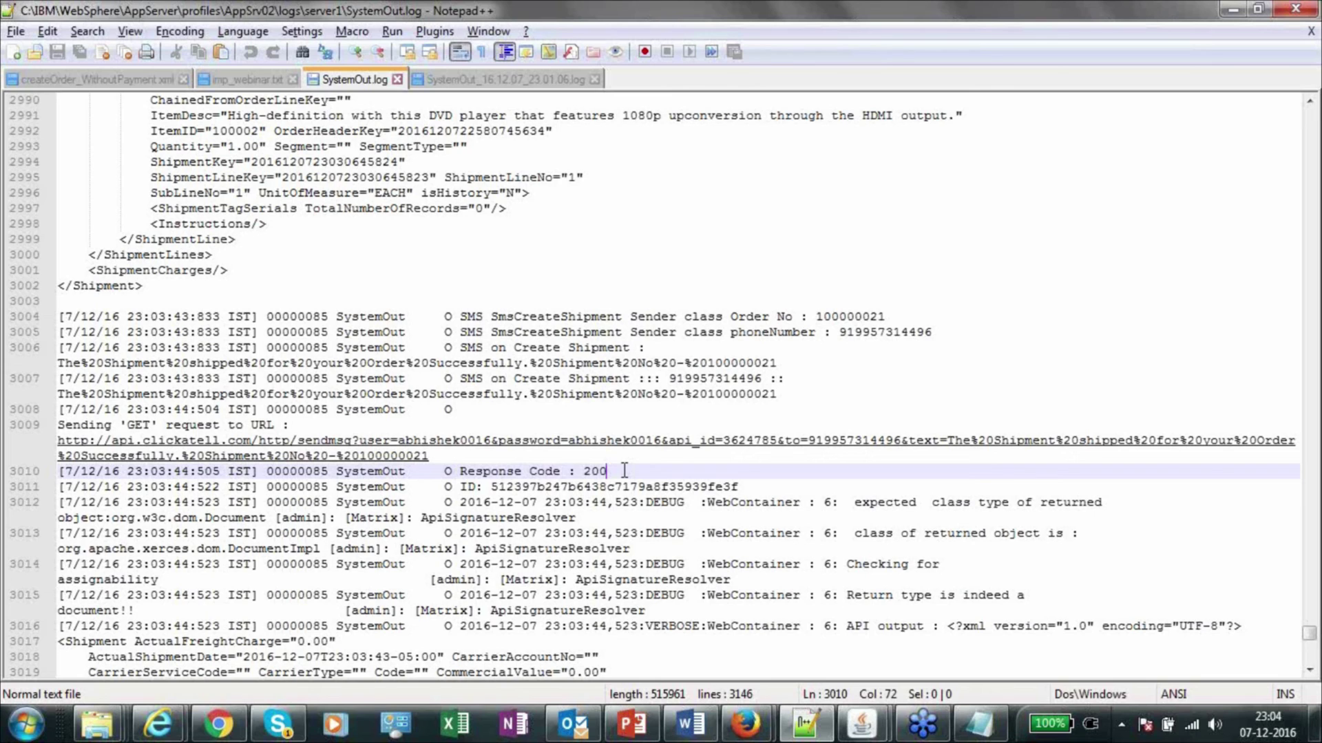
{"action": "left_click_drag", "start_coordinate": [624, 470], "coordinate": [460, 471]}
Switch back to the Application Console and close the shipment details to return to the order release details.
{"action": "key", "text": "alt+Tab"}
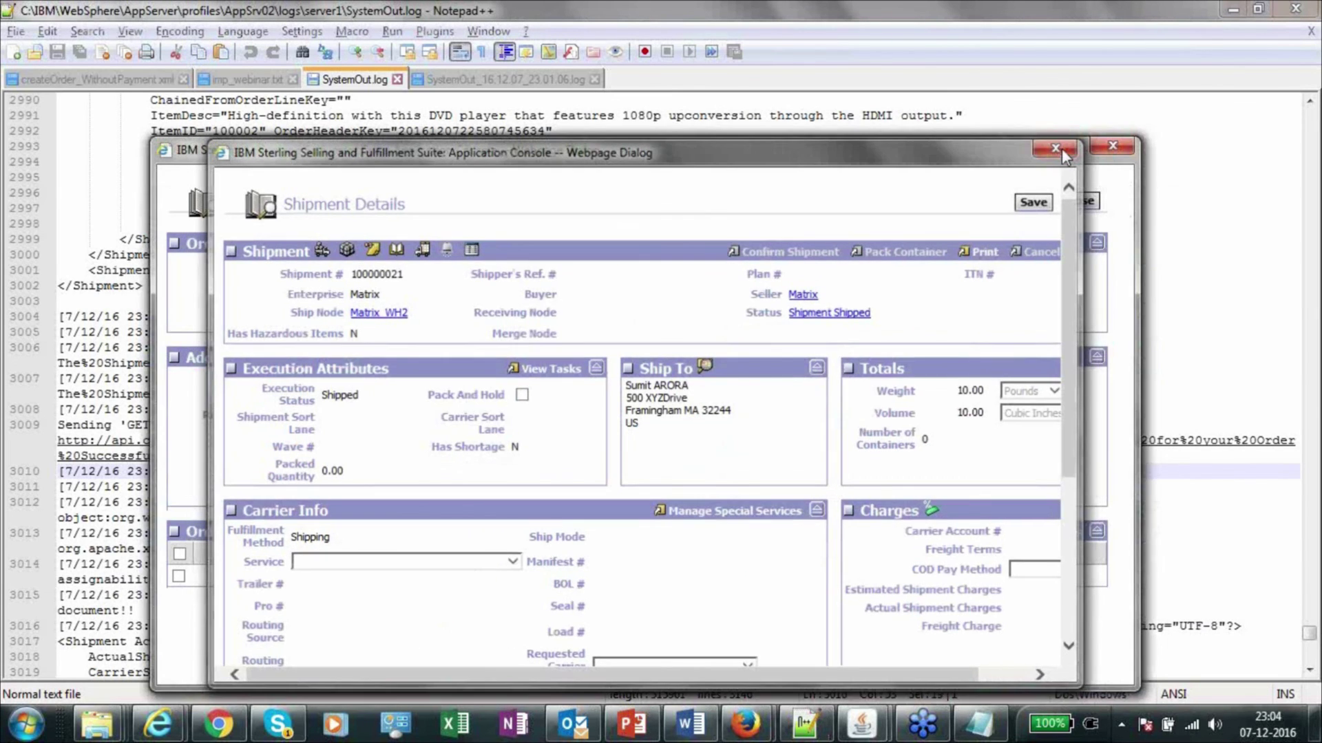
{"action": "left_click", "coordinate": [1060, 146]}
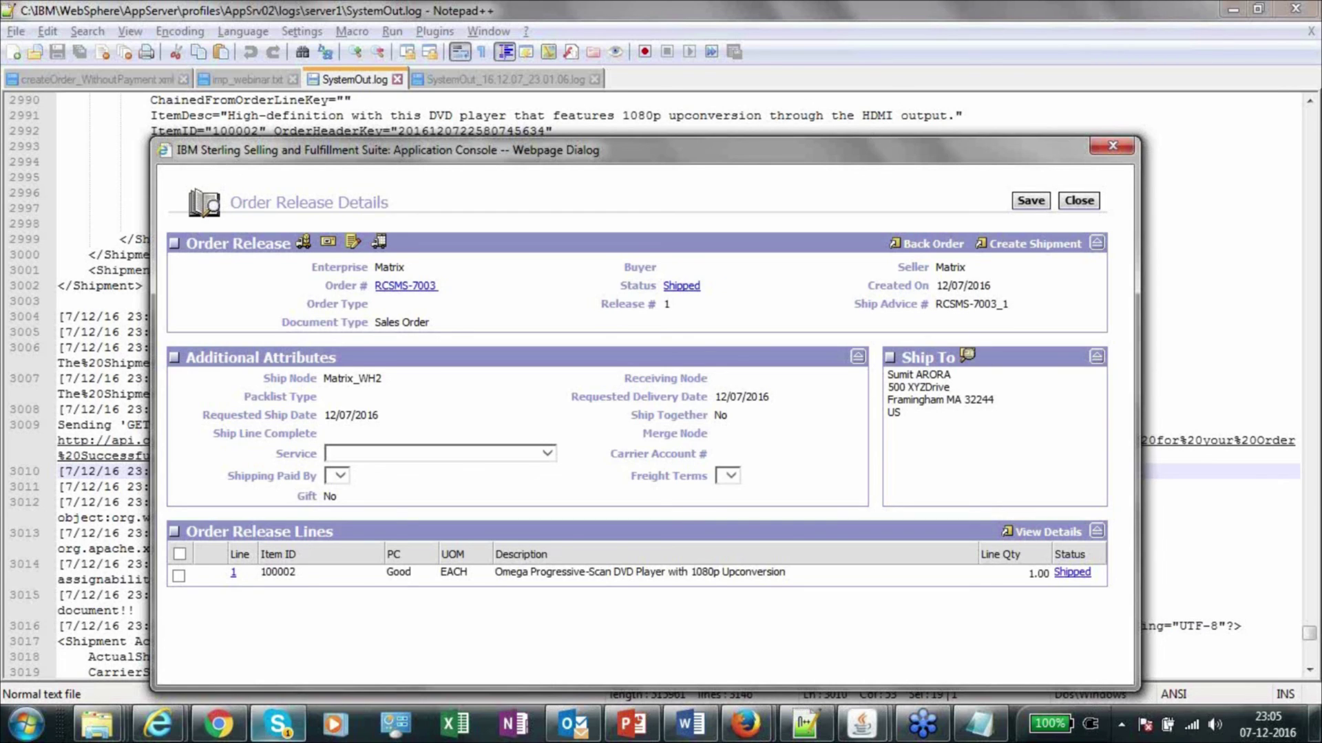
{"action": "left_click", "coordinate": [159, 727]}
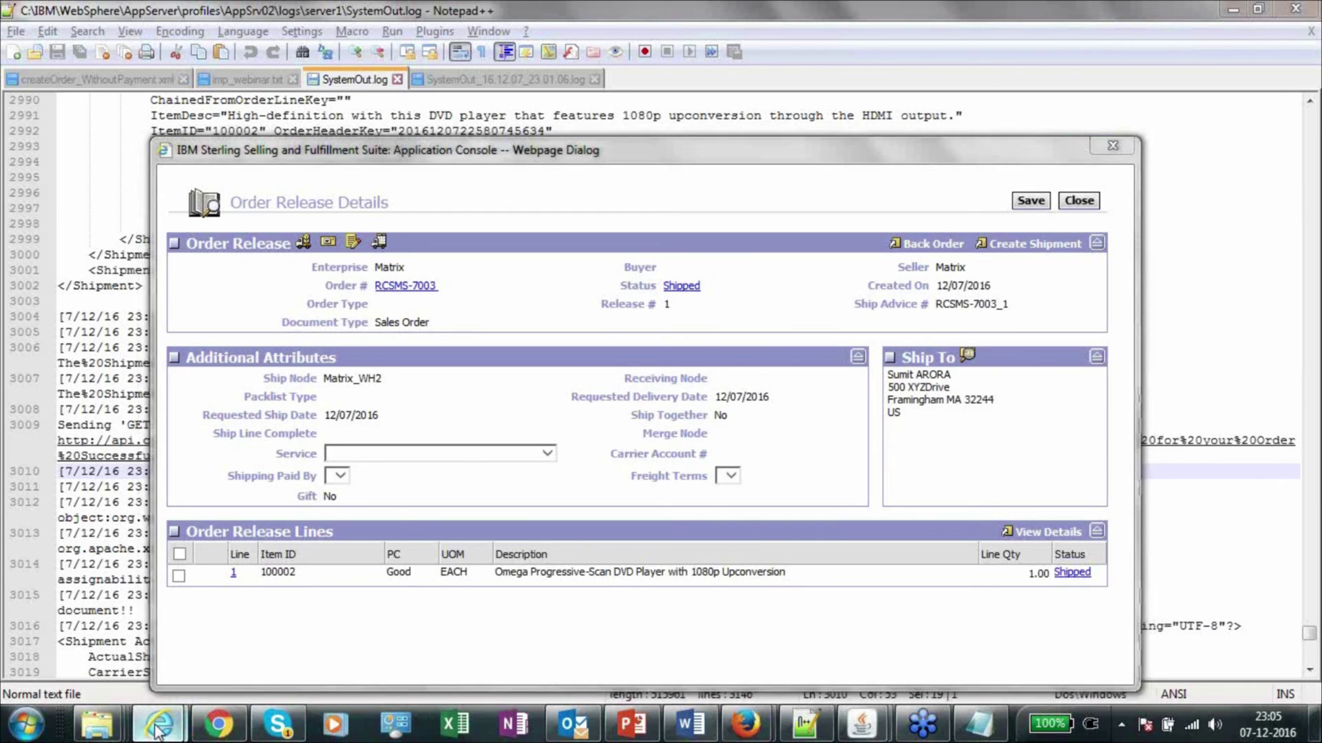
{"action": "left_click", "coordinate": [155, 642]}
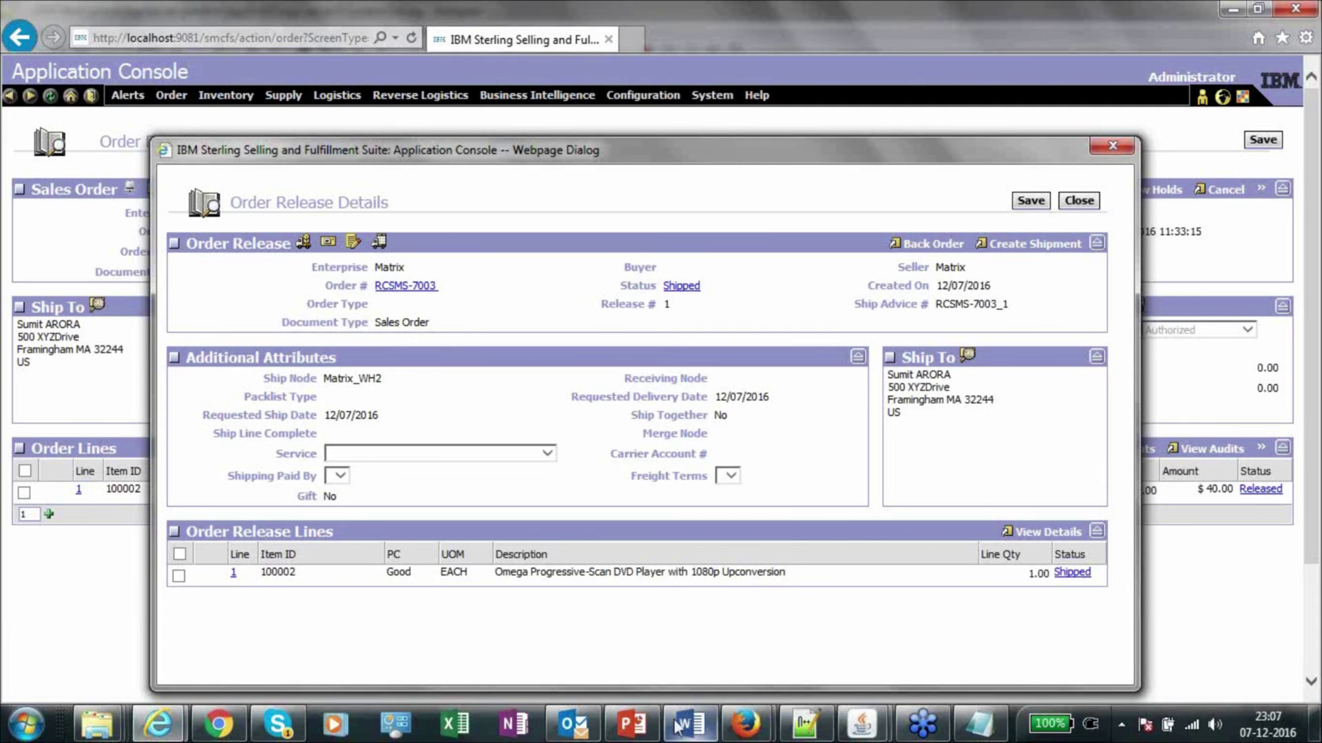
Switch to the Sterling OMS + SMS Feature.pptx presentation in PowerPoint and go through slides 18 to 22, ending on Q&A.
{"action": "mouse_move", "coordinate": [639, 735]}
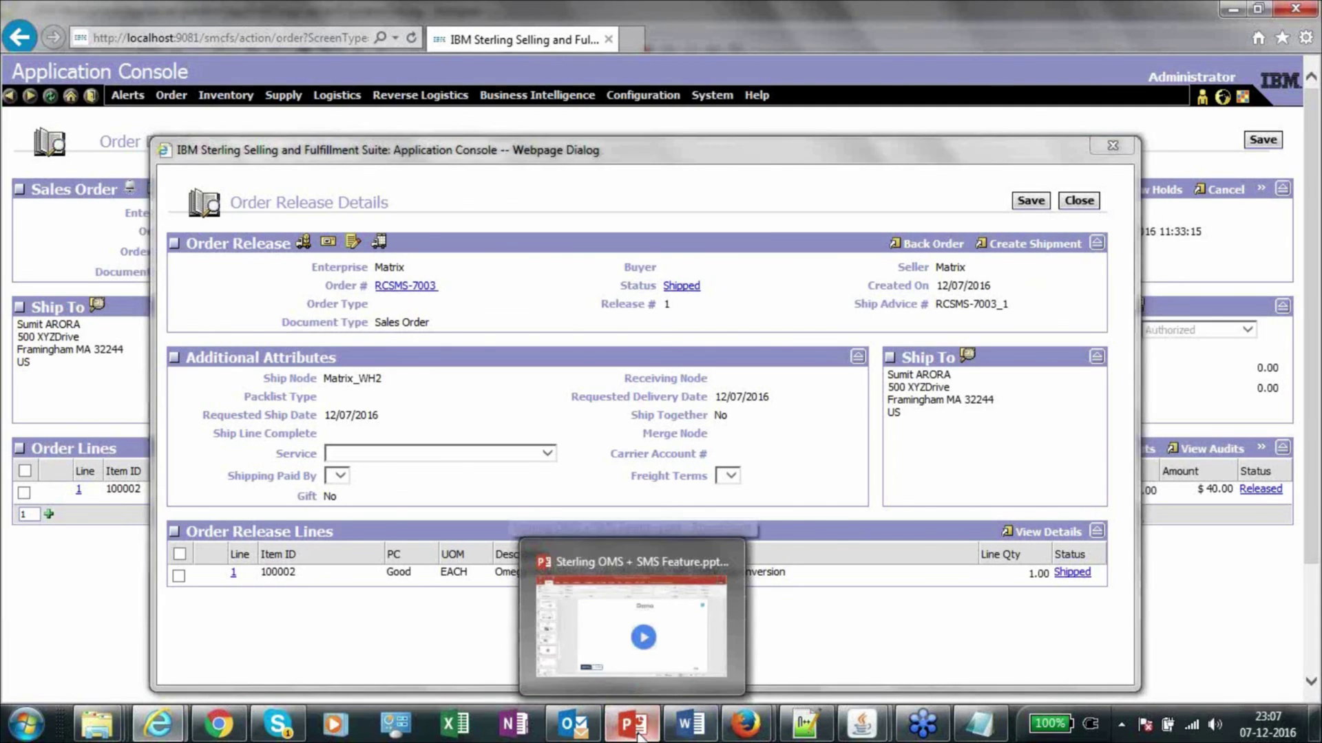
{"action": "left_click", "coordinate": [640, 731]}
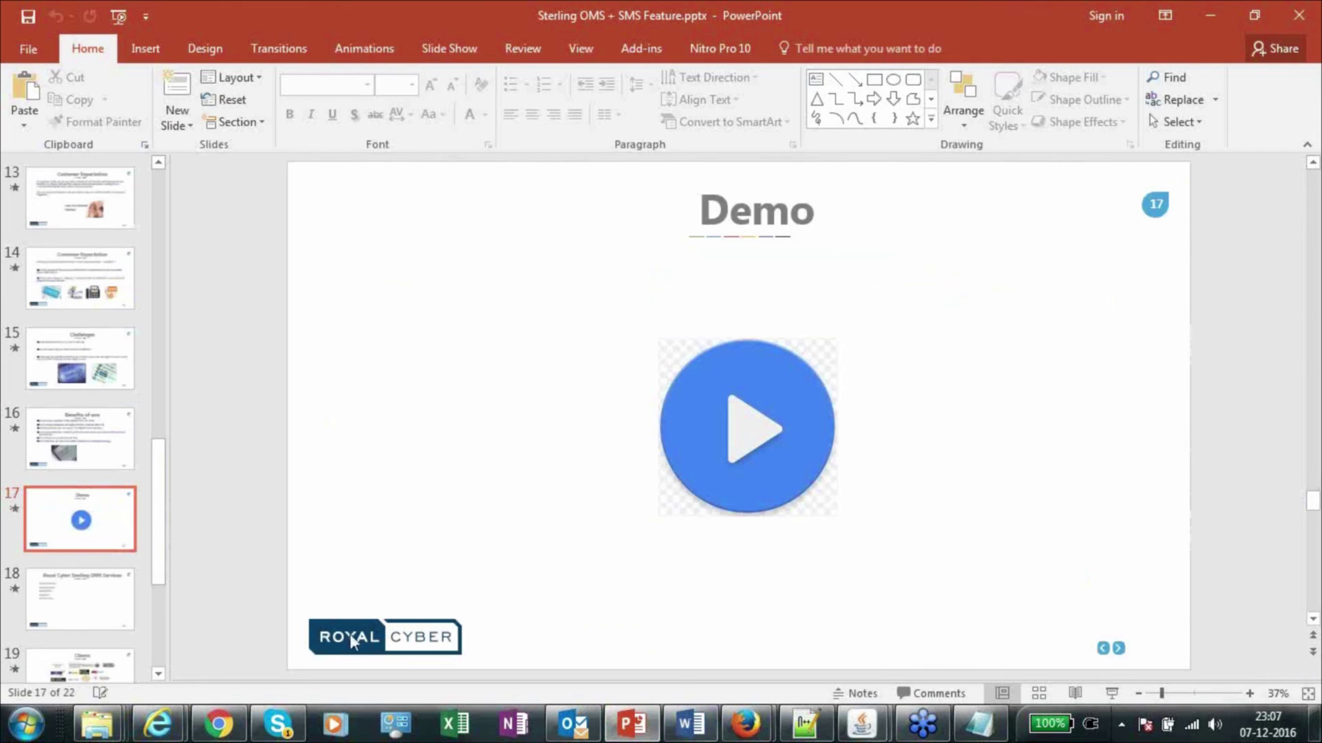
{"action": "left_click", "coordinate": [95, 615]}
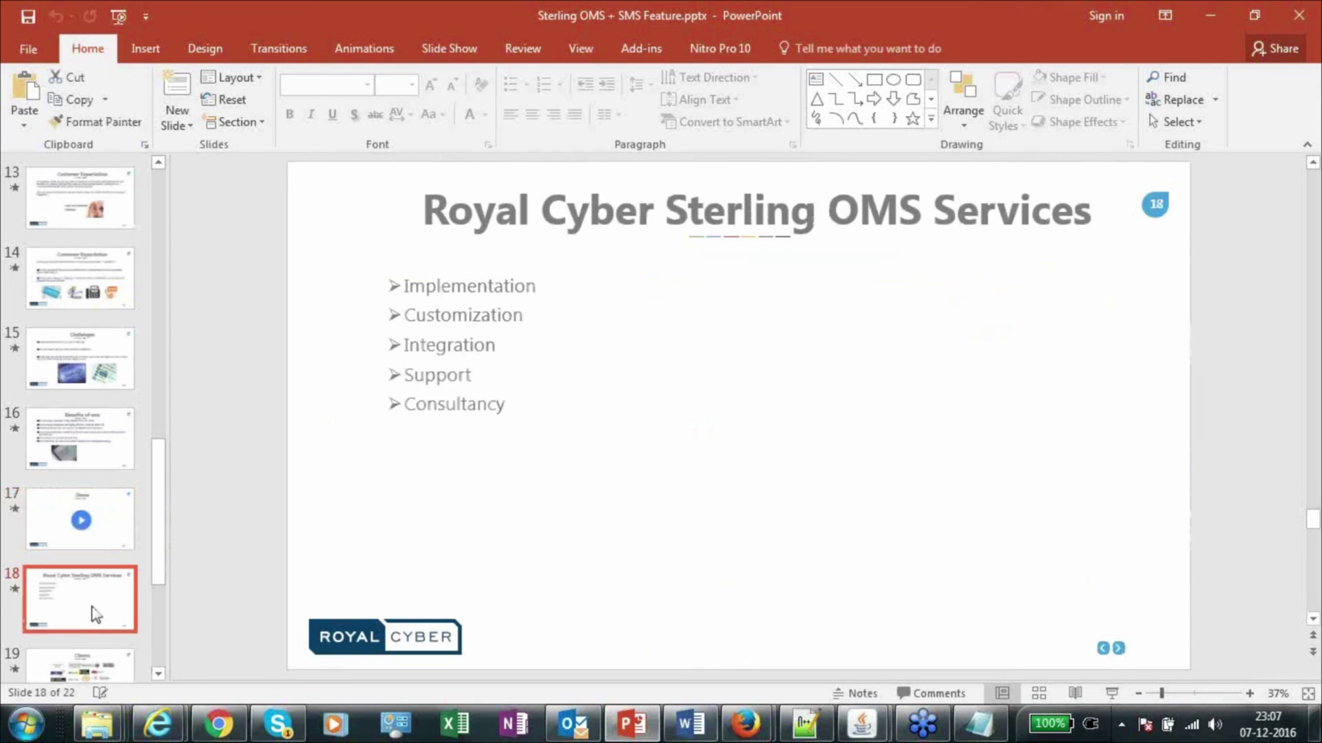
{"action": "key", "text": "Down"}
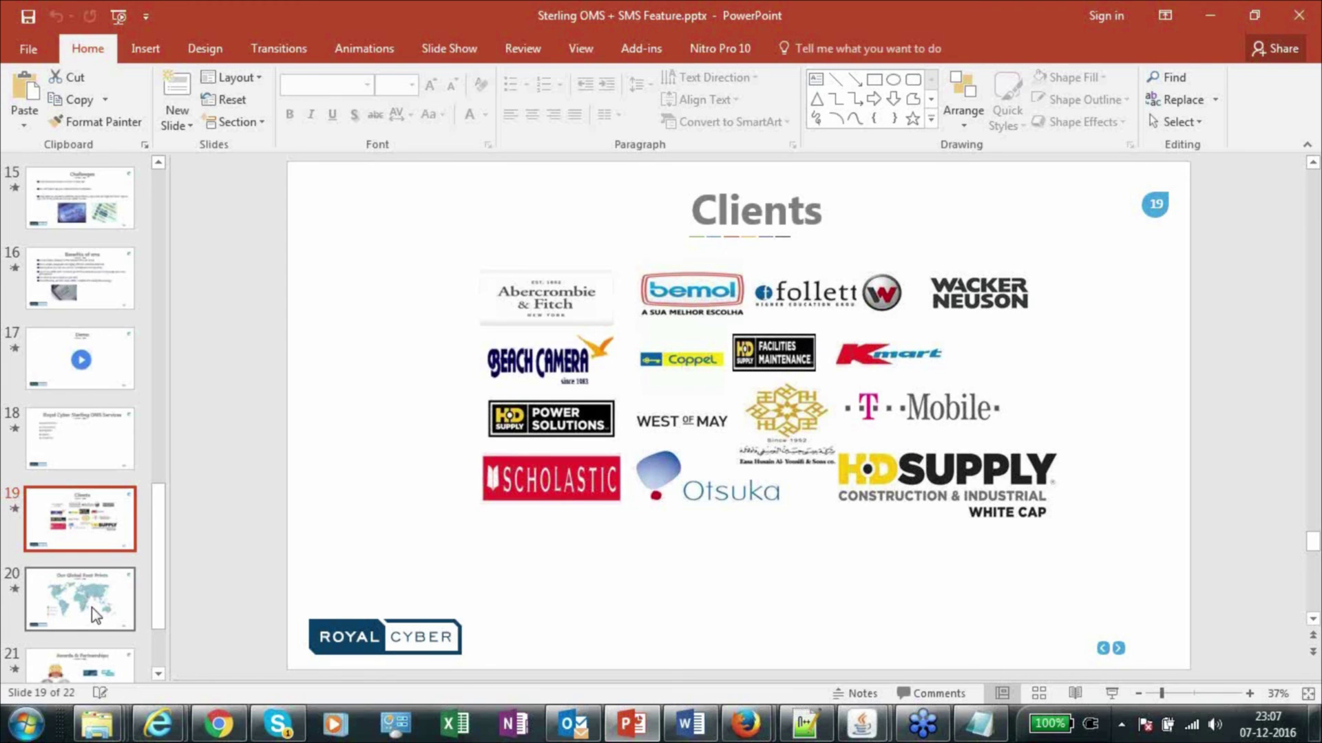
{"action": "key", "text": "Down"}
{"action": "key", "text": "Down"}
{"action": "key", "text": "Down"}
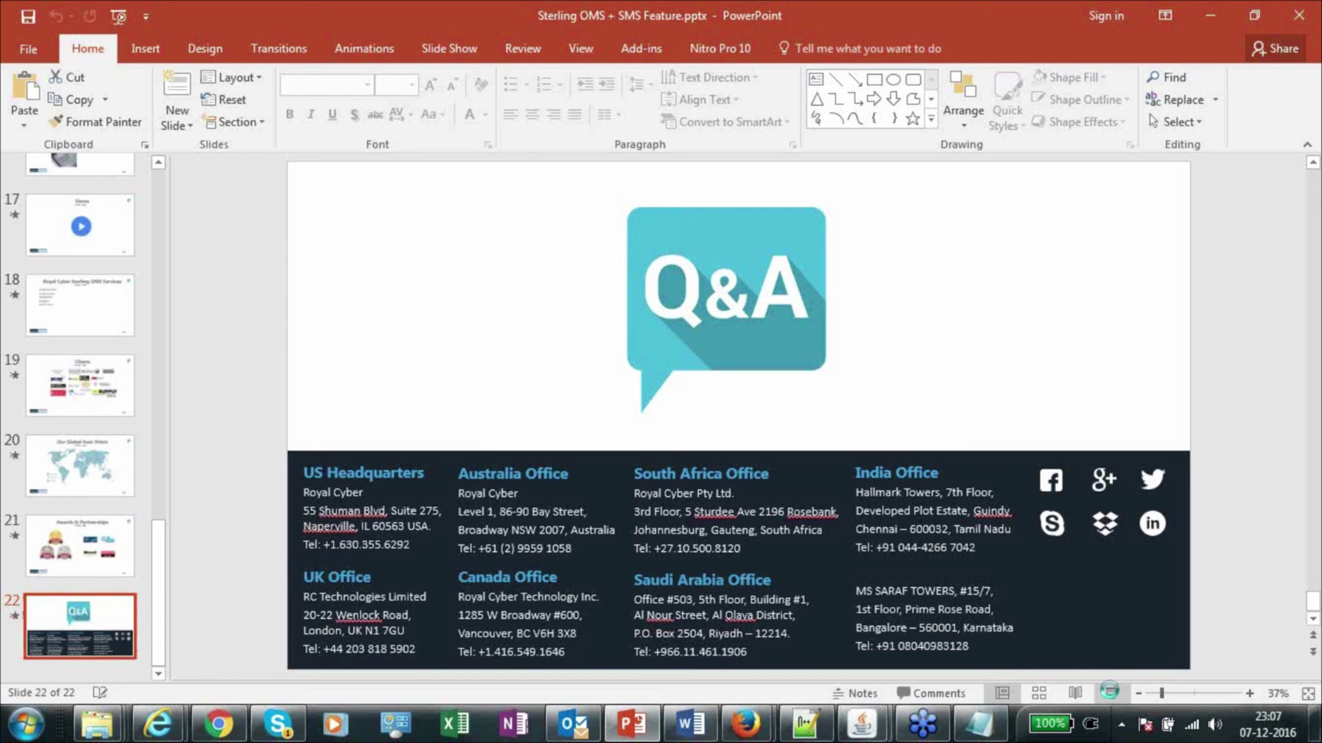
Start the slide show from the Q&A slide.
{"action": "left_click", "coordinate": [1109, 691]}
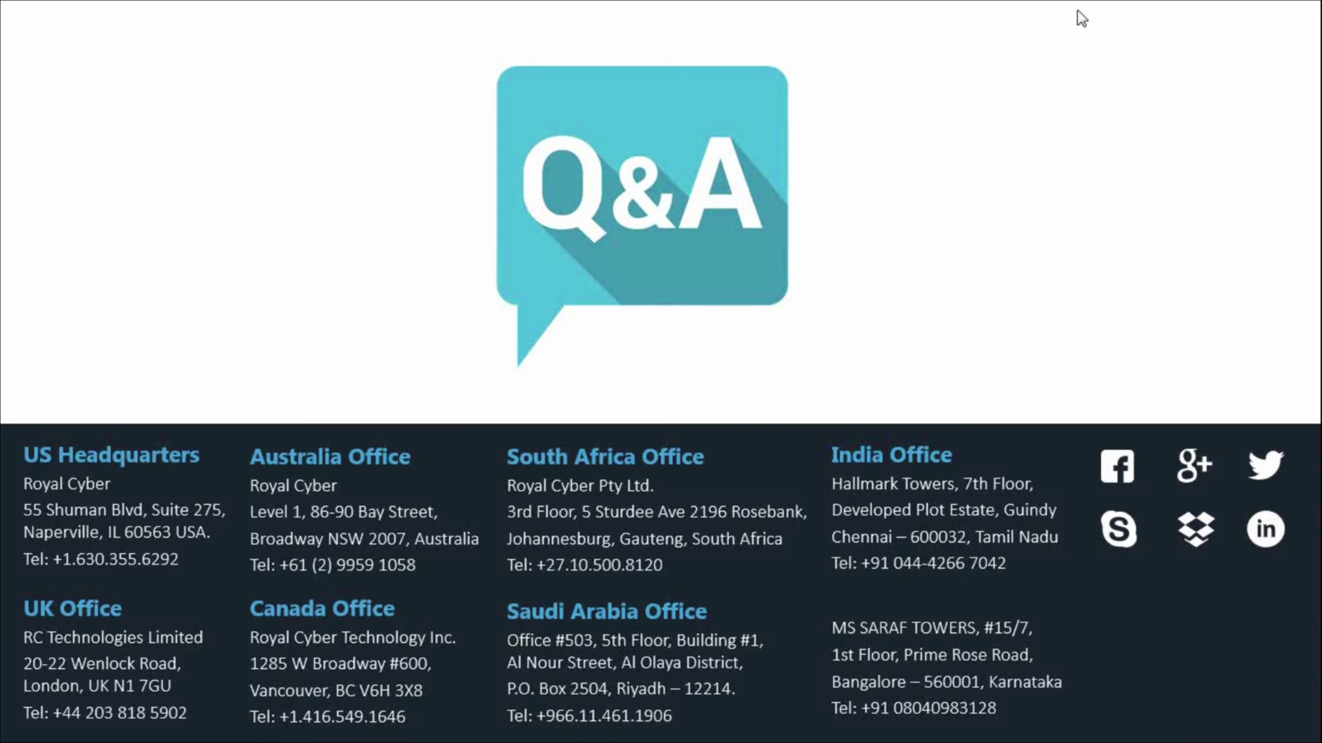
{"action": "left_click", "coordinate": [1103, 157]}
{"action": "left_click", "coordinate": [701, 416]}
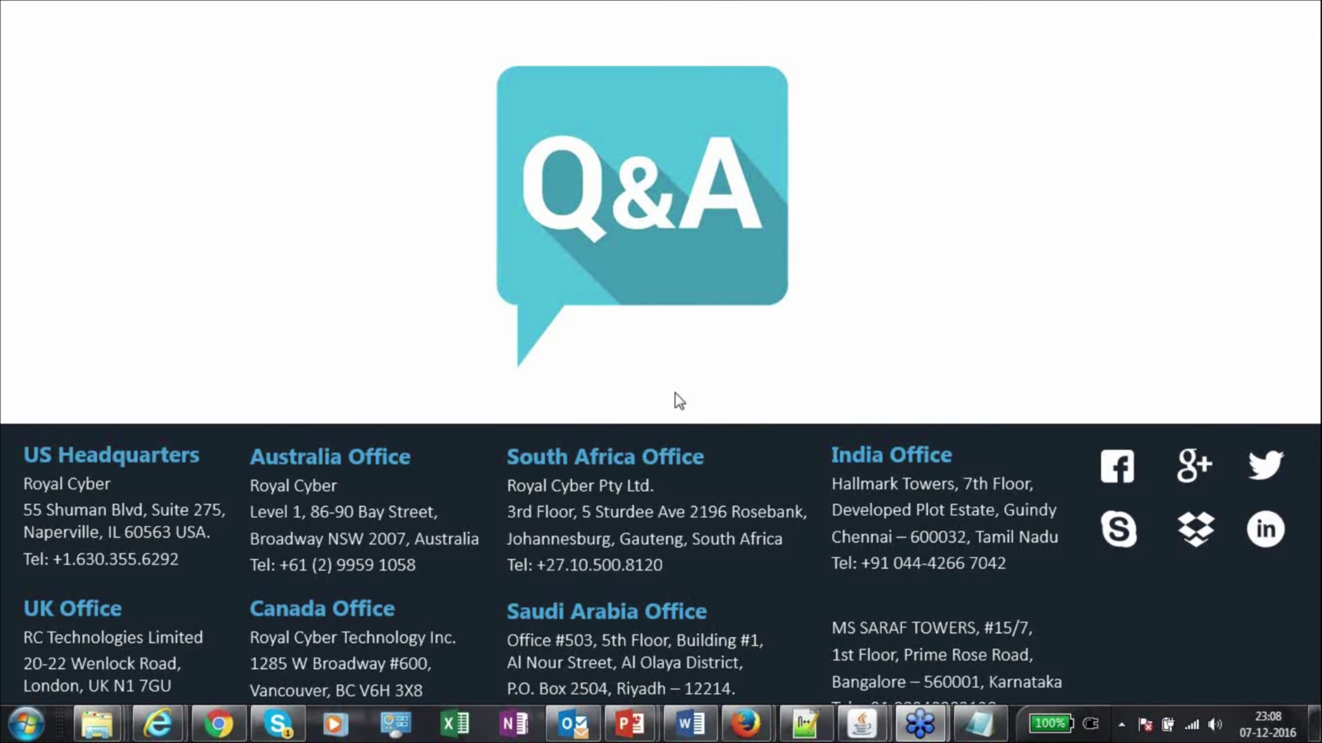